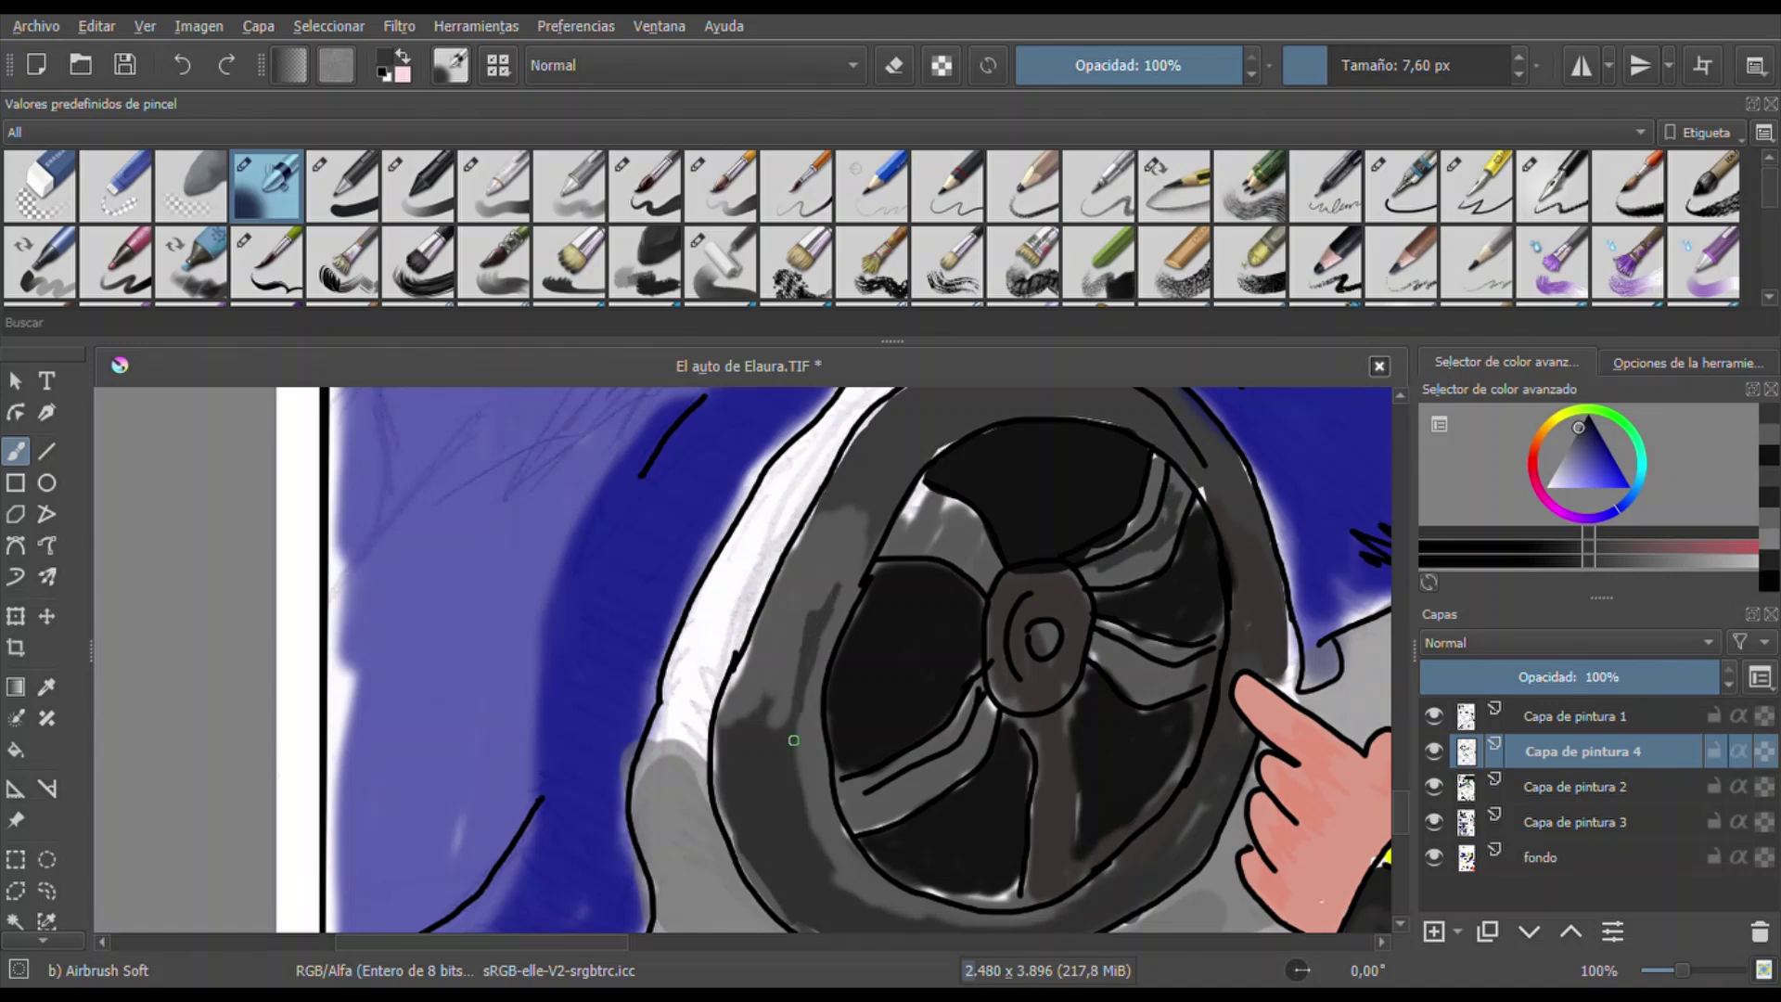
Enlarge the soft airbrush to 21,36 px and paint the white gap beside the front wheel dark grey
key("bracketright")
key("bracketright")
key("bracketright")
key("bracketright")
mouse_move(798, 506)
left_mouse_down()
mouse_move(737, 535)
mouse_move(682, 704)
left_mouse_up()
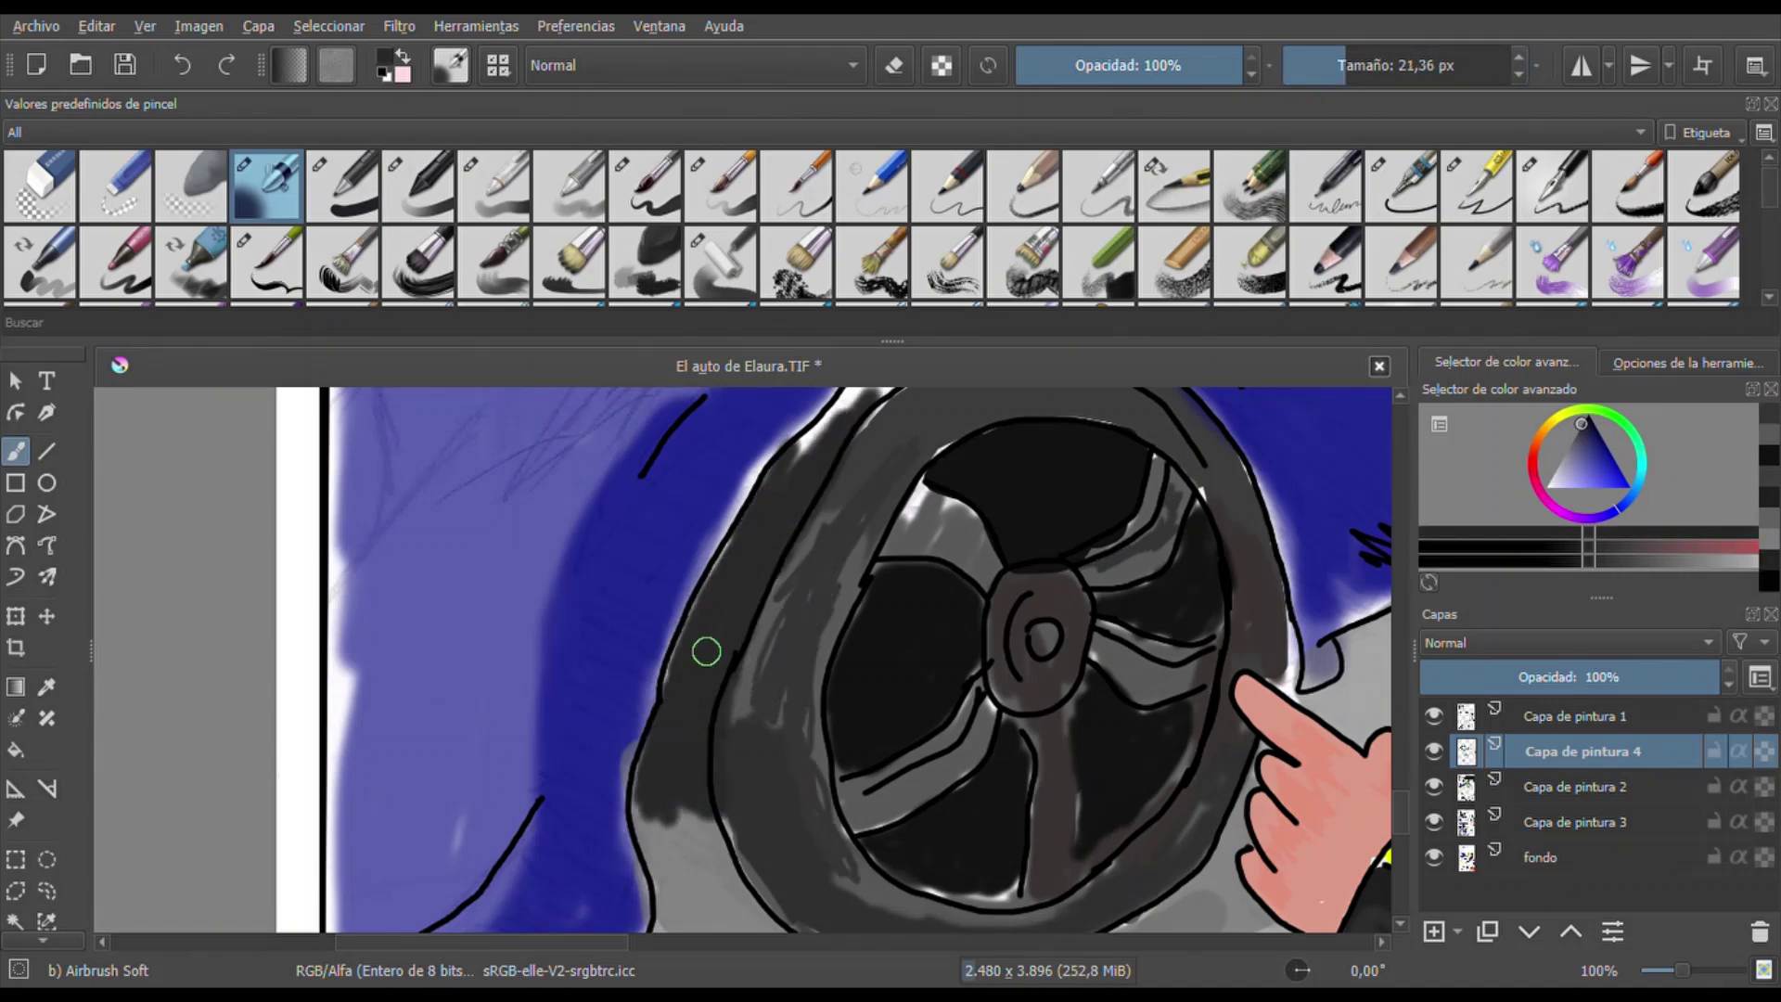
On the fondo layer, cover the white gaps between the wheel arch outline and the bodywork with a sampled dark blue
scroll(931, 420, "up", 1)
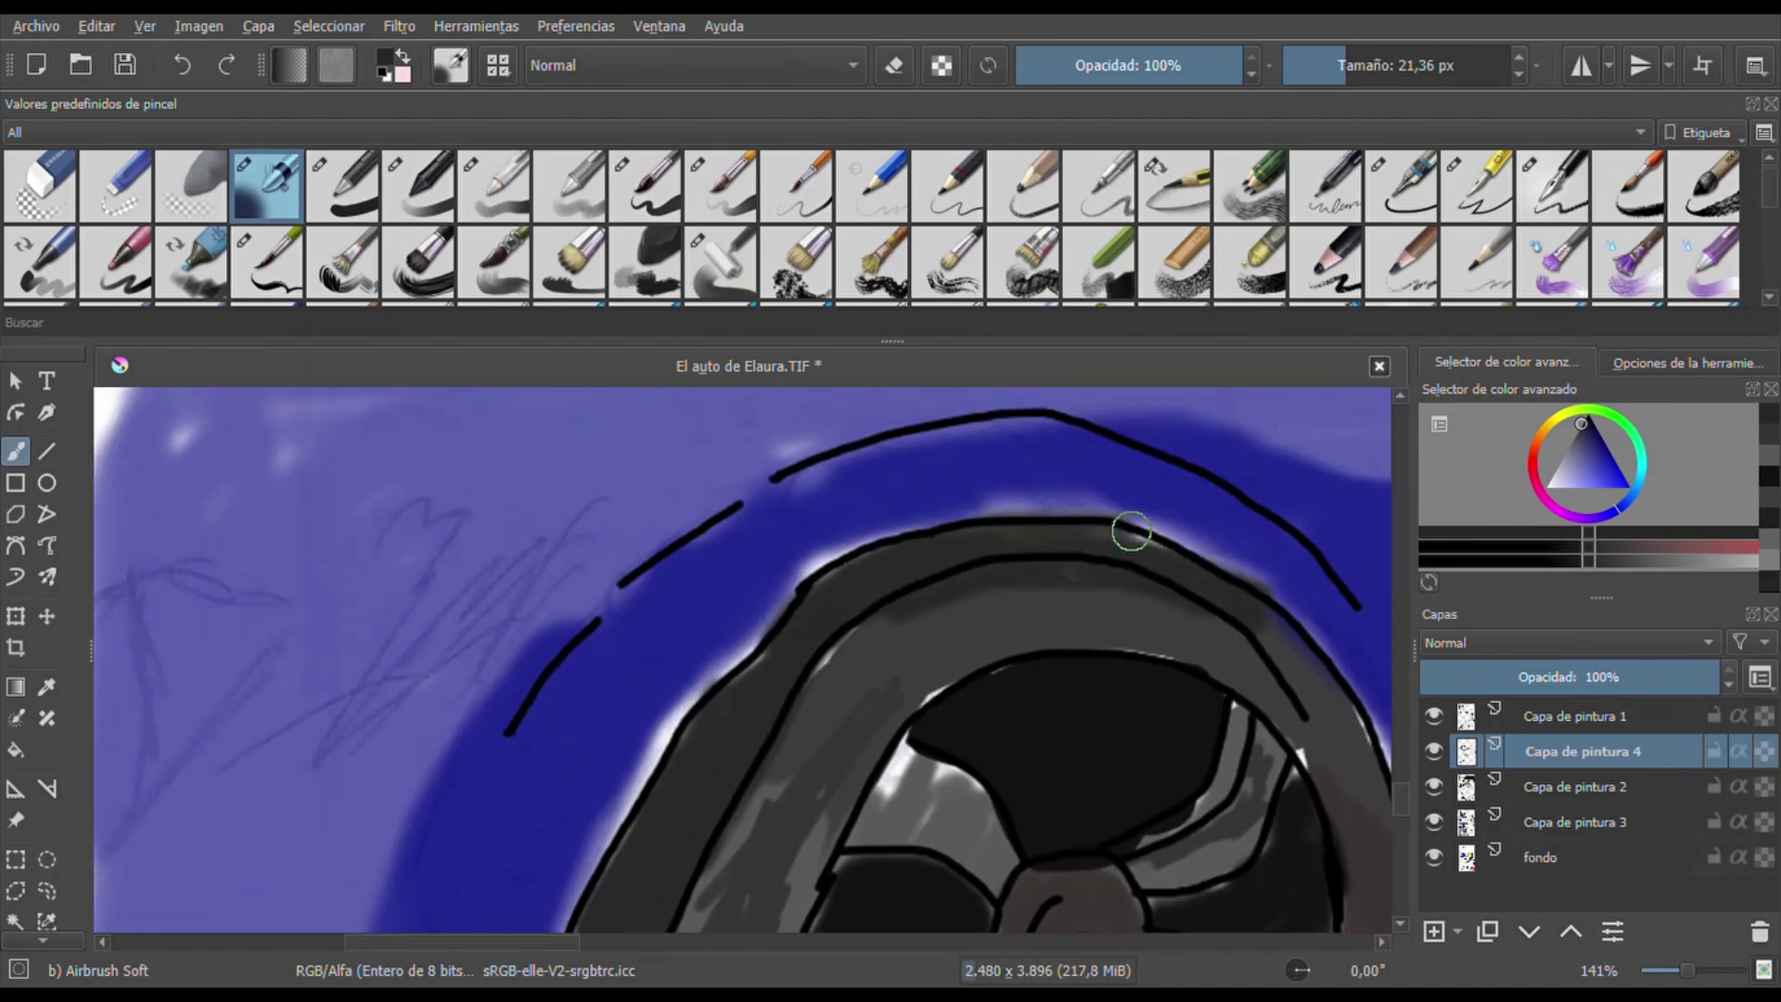
key("p")
left_click(821, 707)
key("b")
left_click(1543, 857)
left_click_drag(844, 533, 649, 740)
mouse_move(754, 619)
left_mouse_down()
mouse_move(1096, 506)
mouse_move(1164, 535)
mouse_move(819, 427)
mouse_move(557, 840)
mouse_move(740, 618)
mouse_move(1173, 501)
left_mouse_up()
On Capa de pintura 1, cover the grey patches of the car's lower front bumper with sampled dark blue
key("minus")
key("minus")
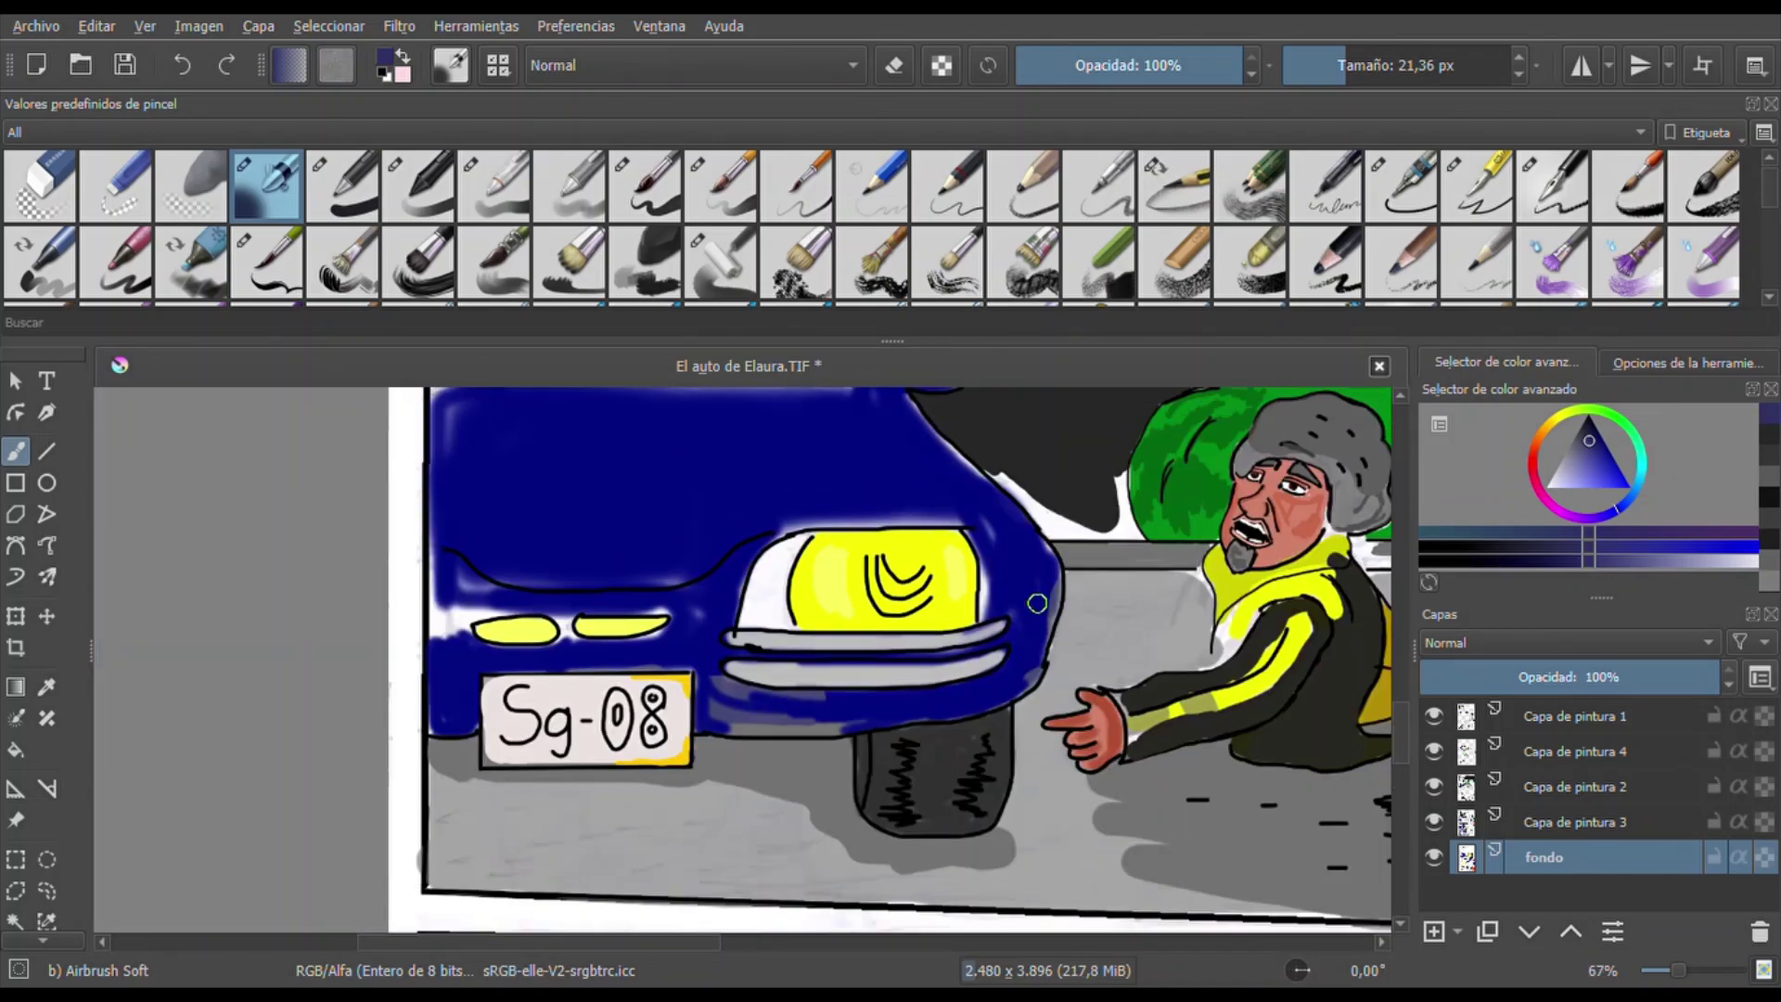
left_click(1576, 716)
key("p")
scroll(872, 528, "up", 2)
key("b")
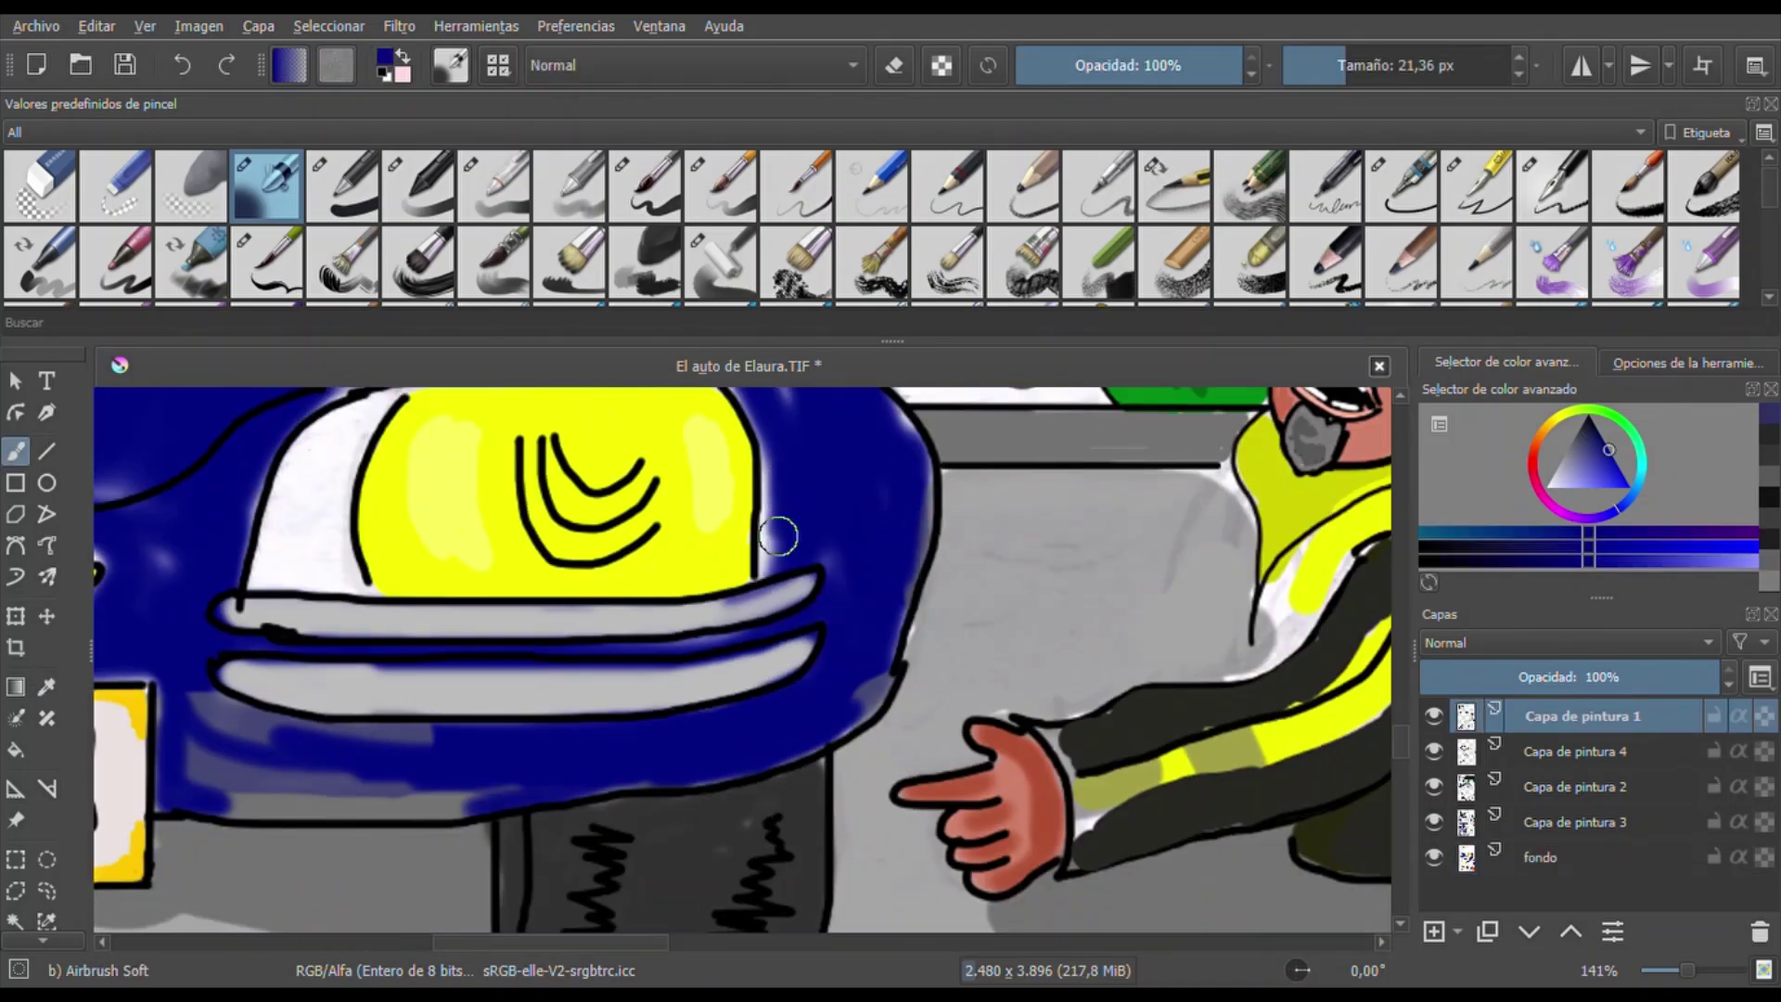
mouse_move(410, 803)
left_mouse_down()
mouse_move(213, 782)
mouse_move(188, 745)
left_mouse_up()
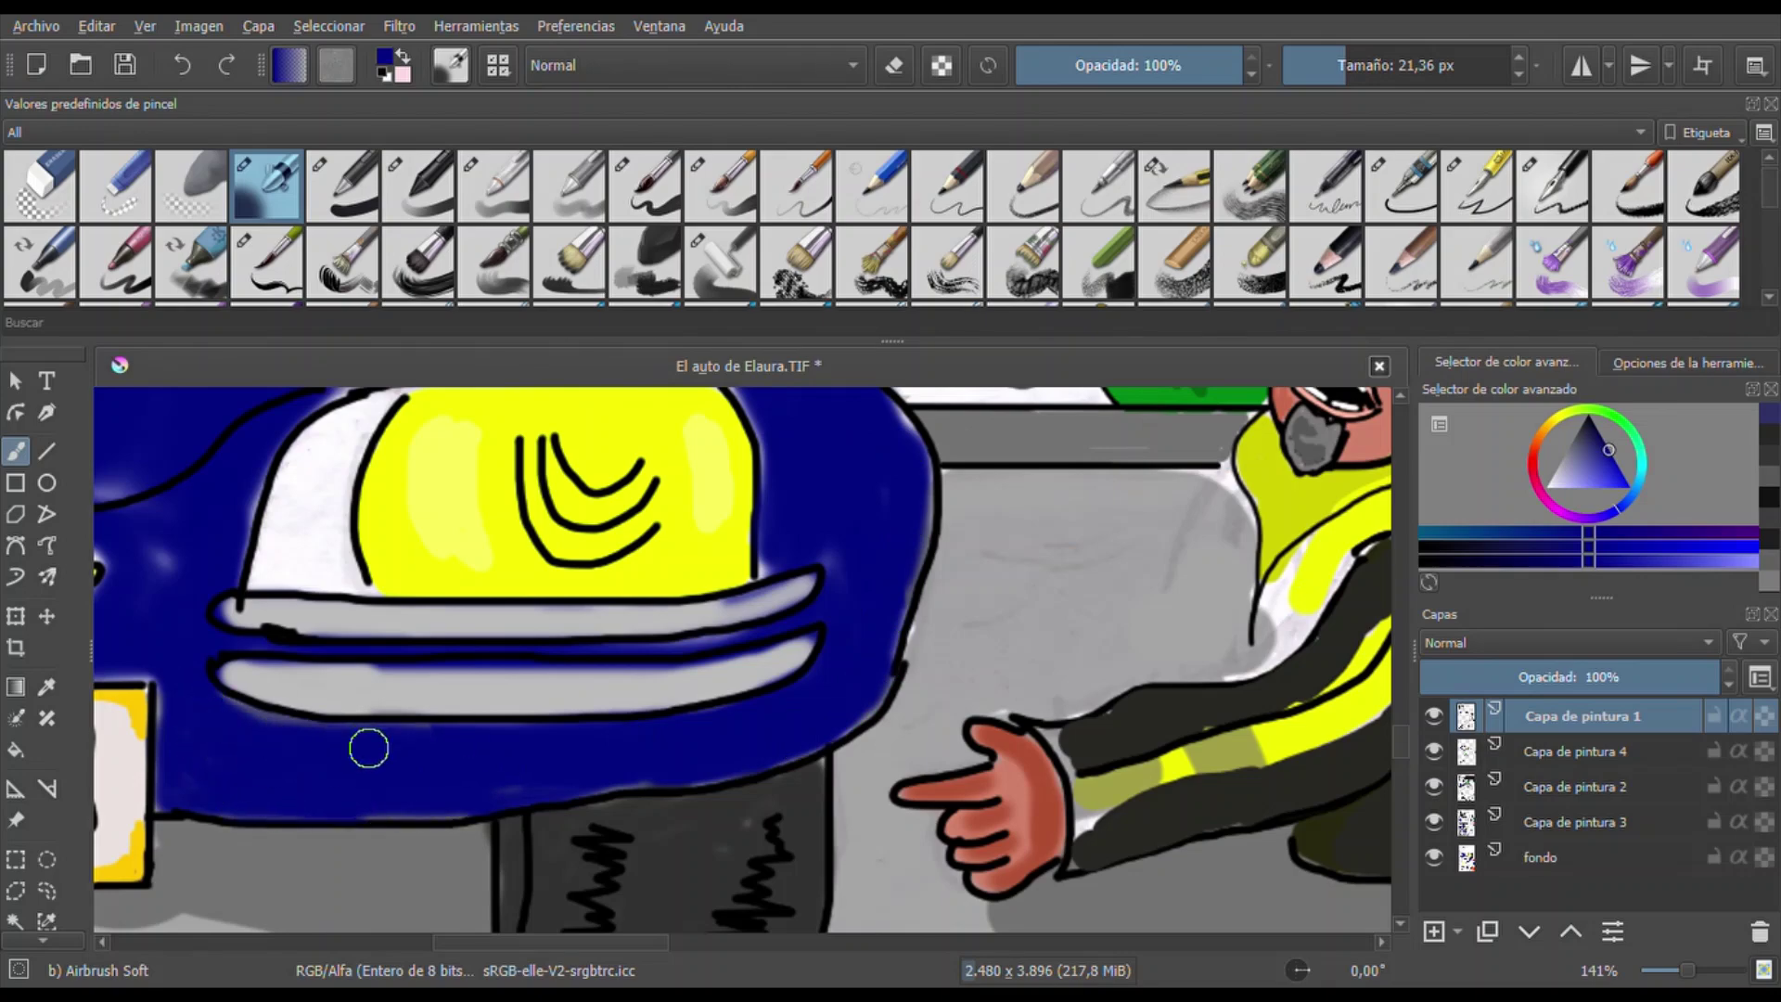
On Capa de pintura 4, shade the car's front and hood with a darker blue, up to the edge below the windshield
scroll(695, 469, "left", 5)
key("Page_Down")
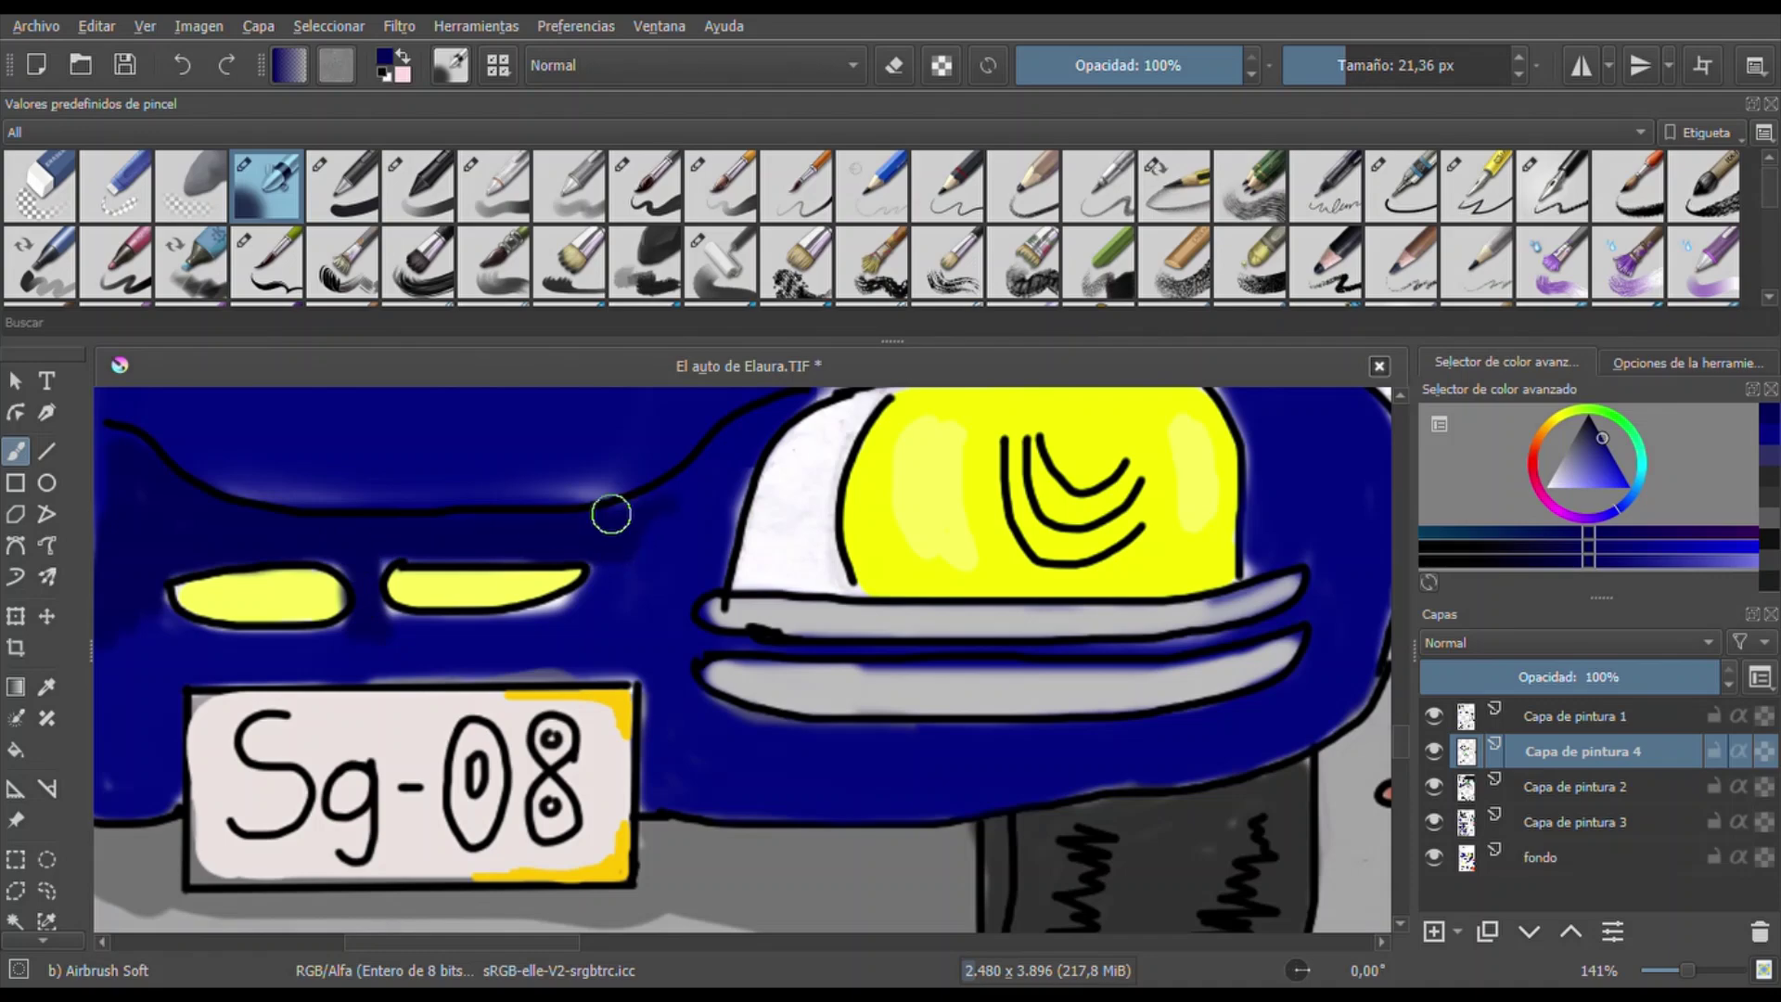
scroll(660, 504, "down", 5)
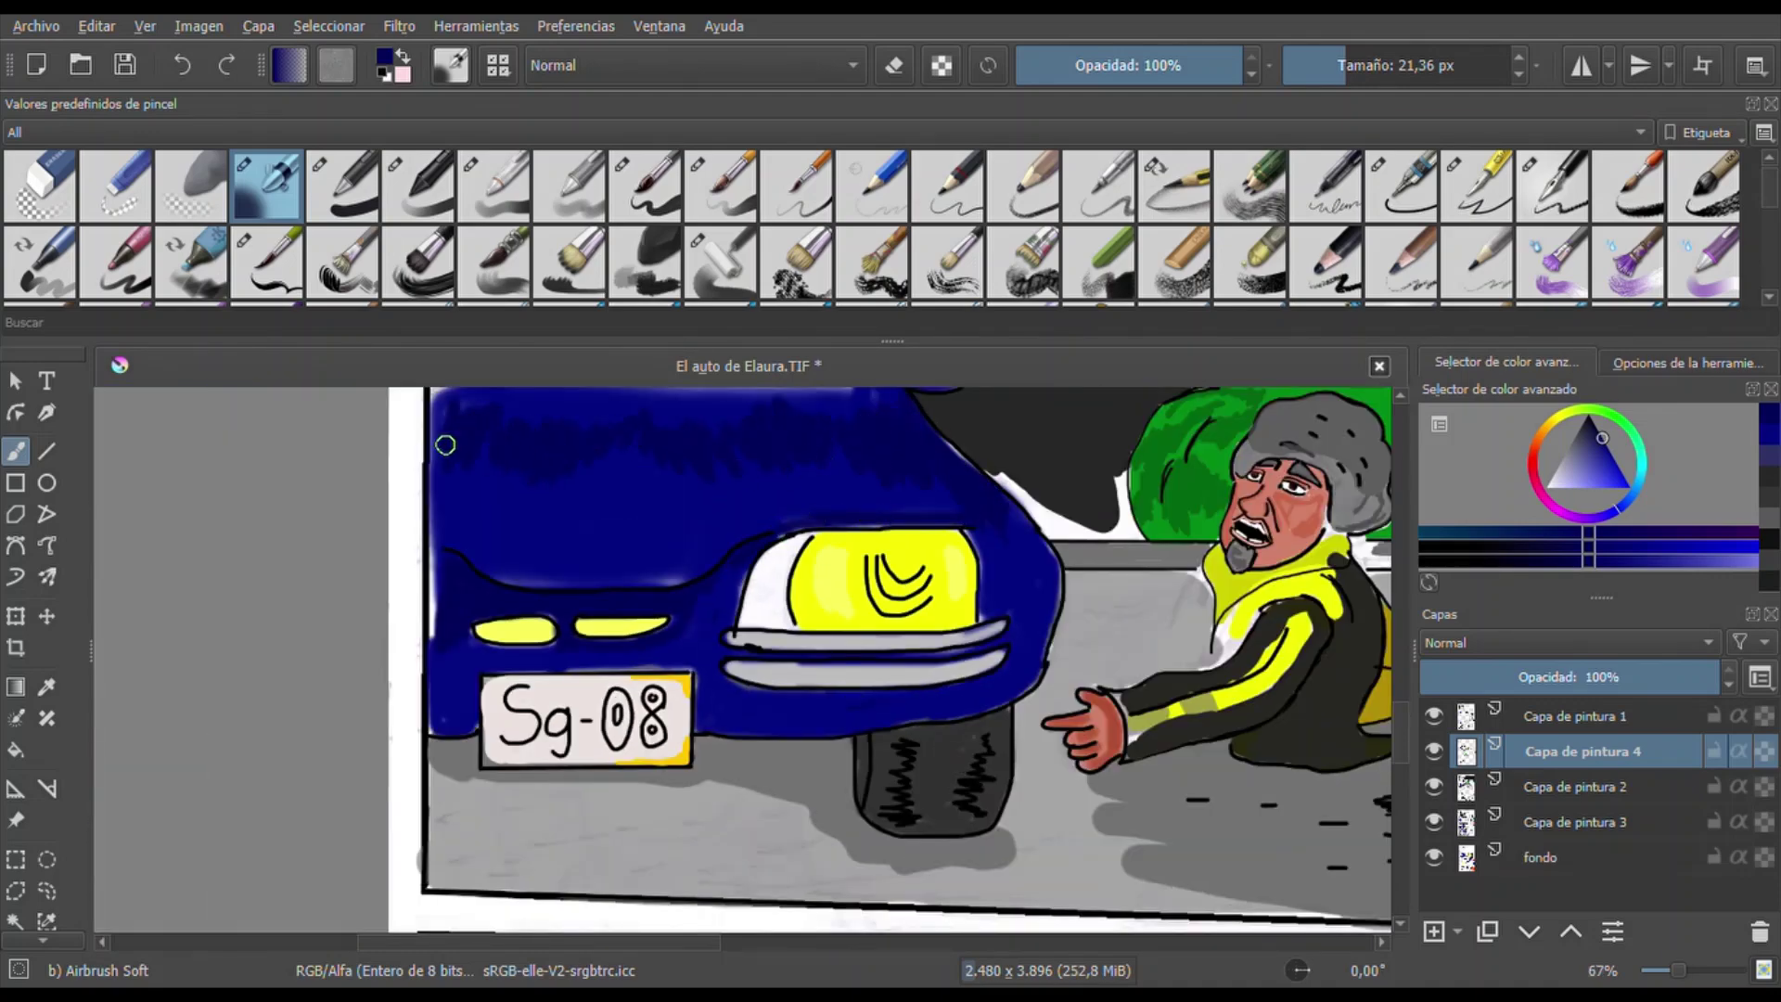
scroll(934, 724, "up", 4)
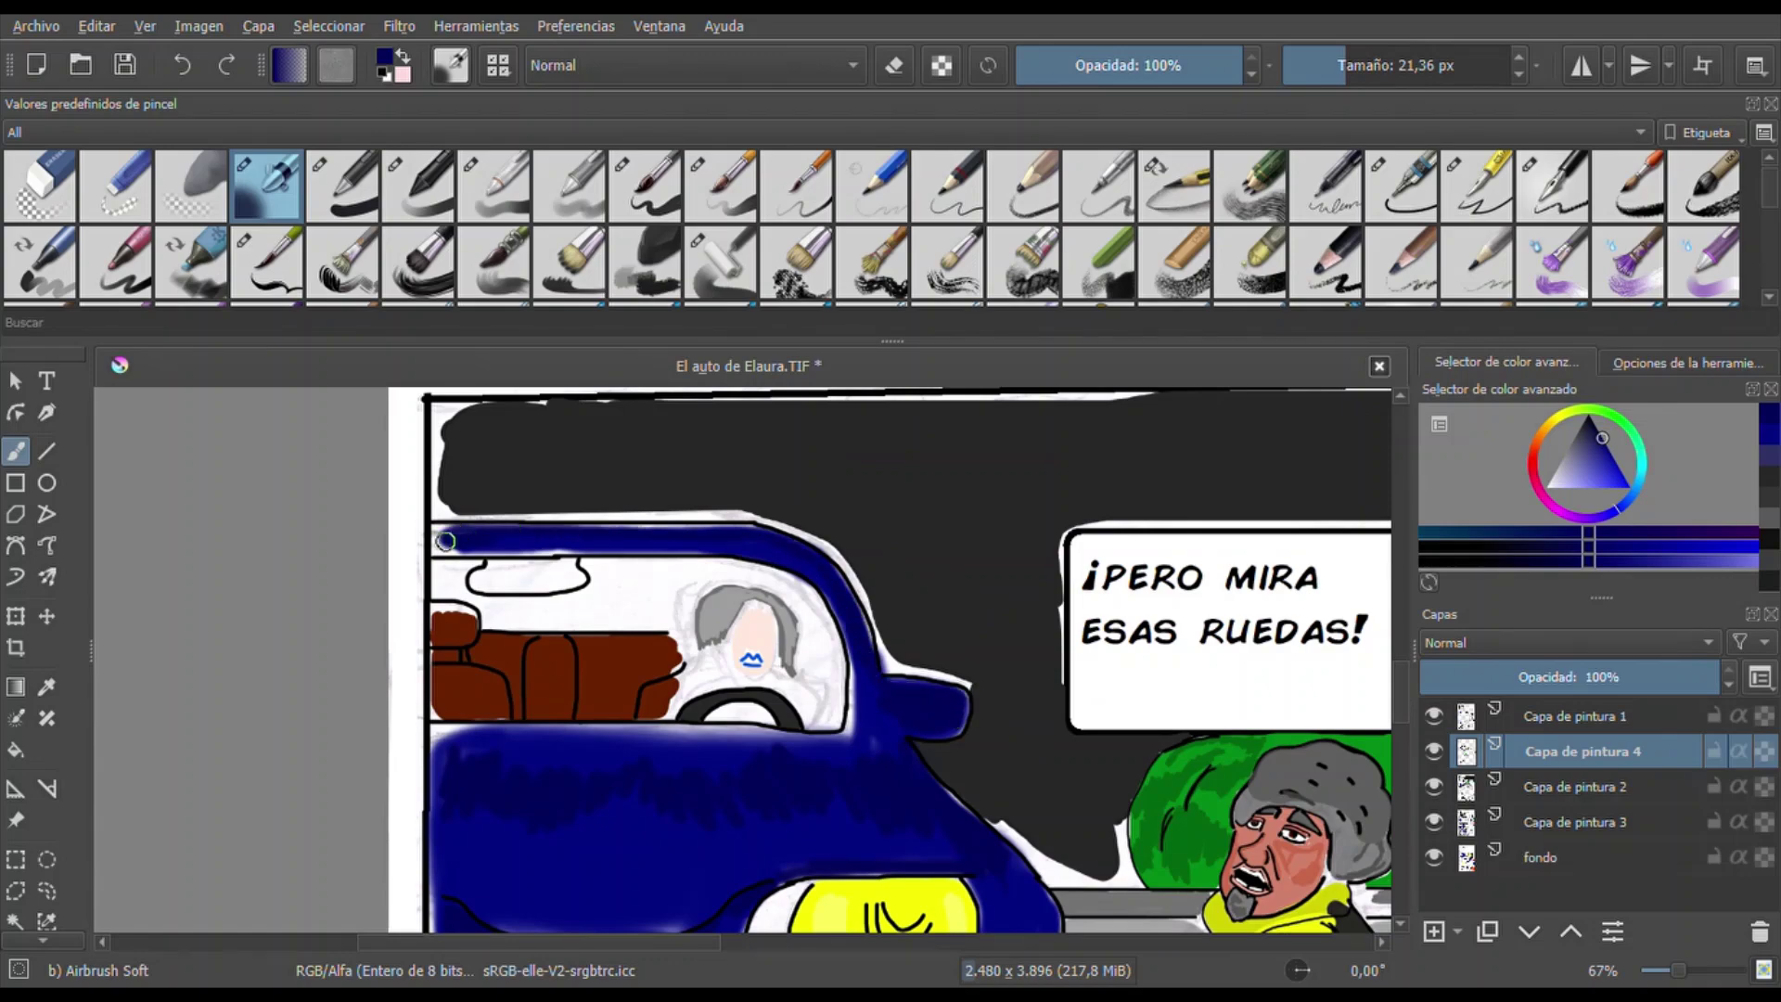
scroll(467, 537, "up", 4)
left_click_drag(604, 823, 966, 820)
scroll(882, 807, "left", 3)
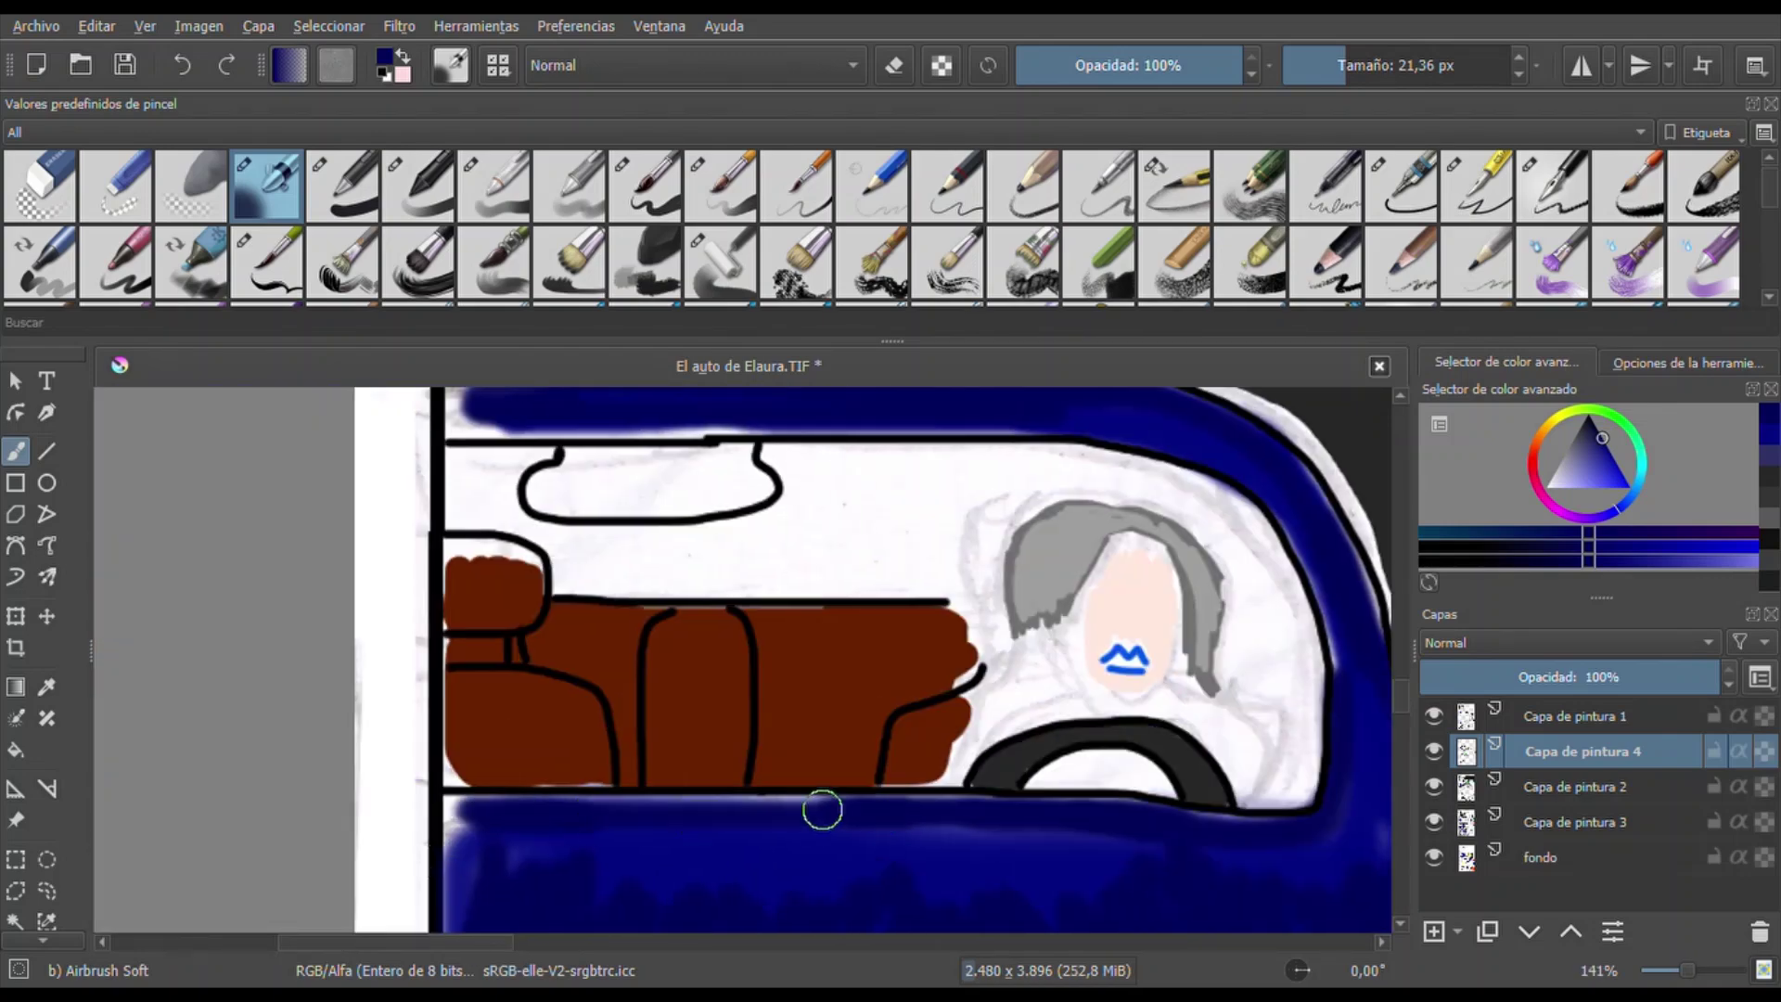
On the fondo layer, fill the white gaps around the car's pillar and side mirror with sampled dark grey
scroll(882, 807, "right", 6)
left_click(815, 691, "ctrl")
left_click(1542, 862)
left_click_drag(567, 409, 696, 618)
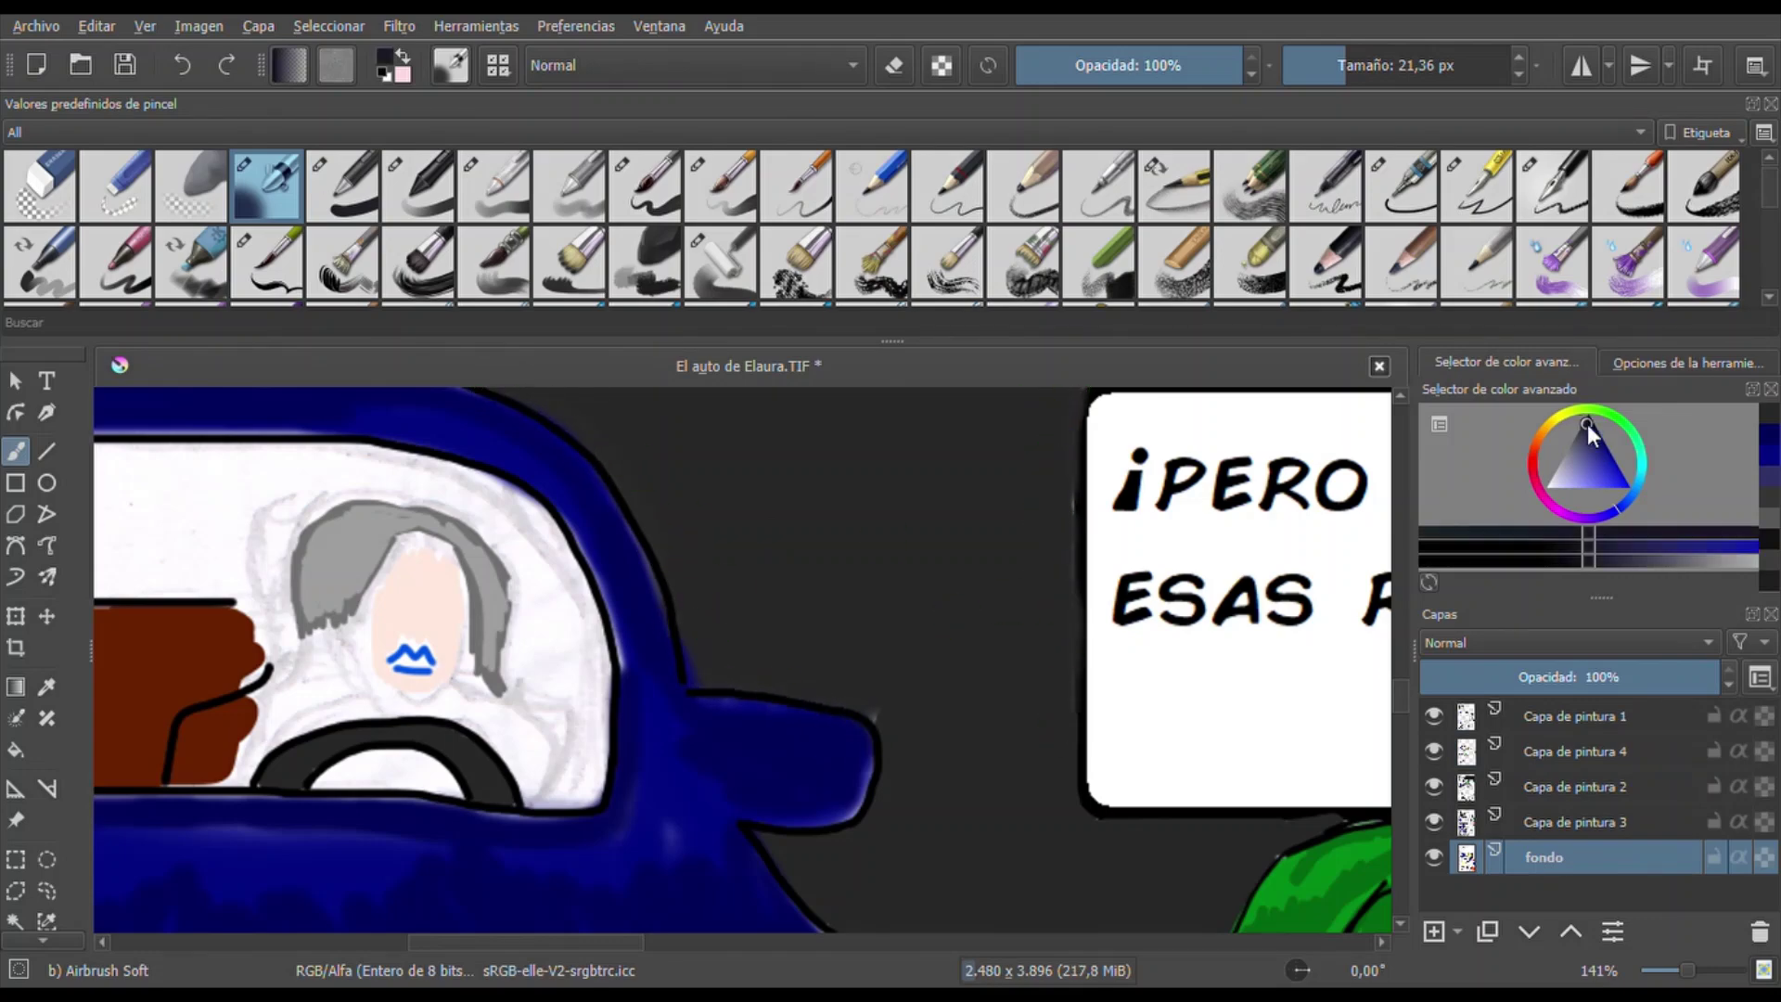
Extend the night background to the borders of the "¡Pero mira esas ruedas!" panel with a very dark blue-grey
scroll(945, 530, "down", 3)
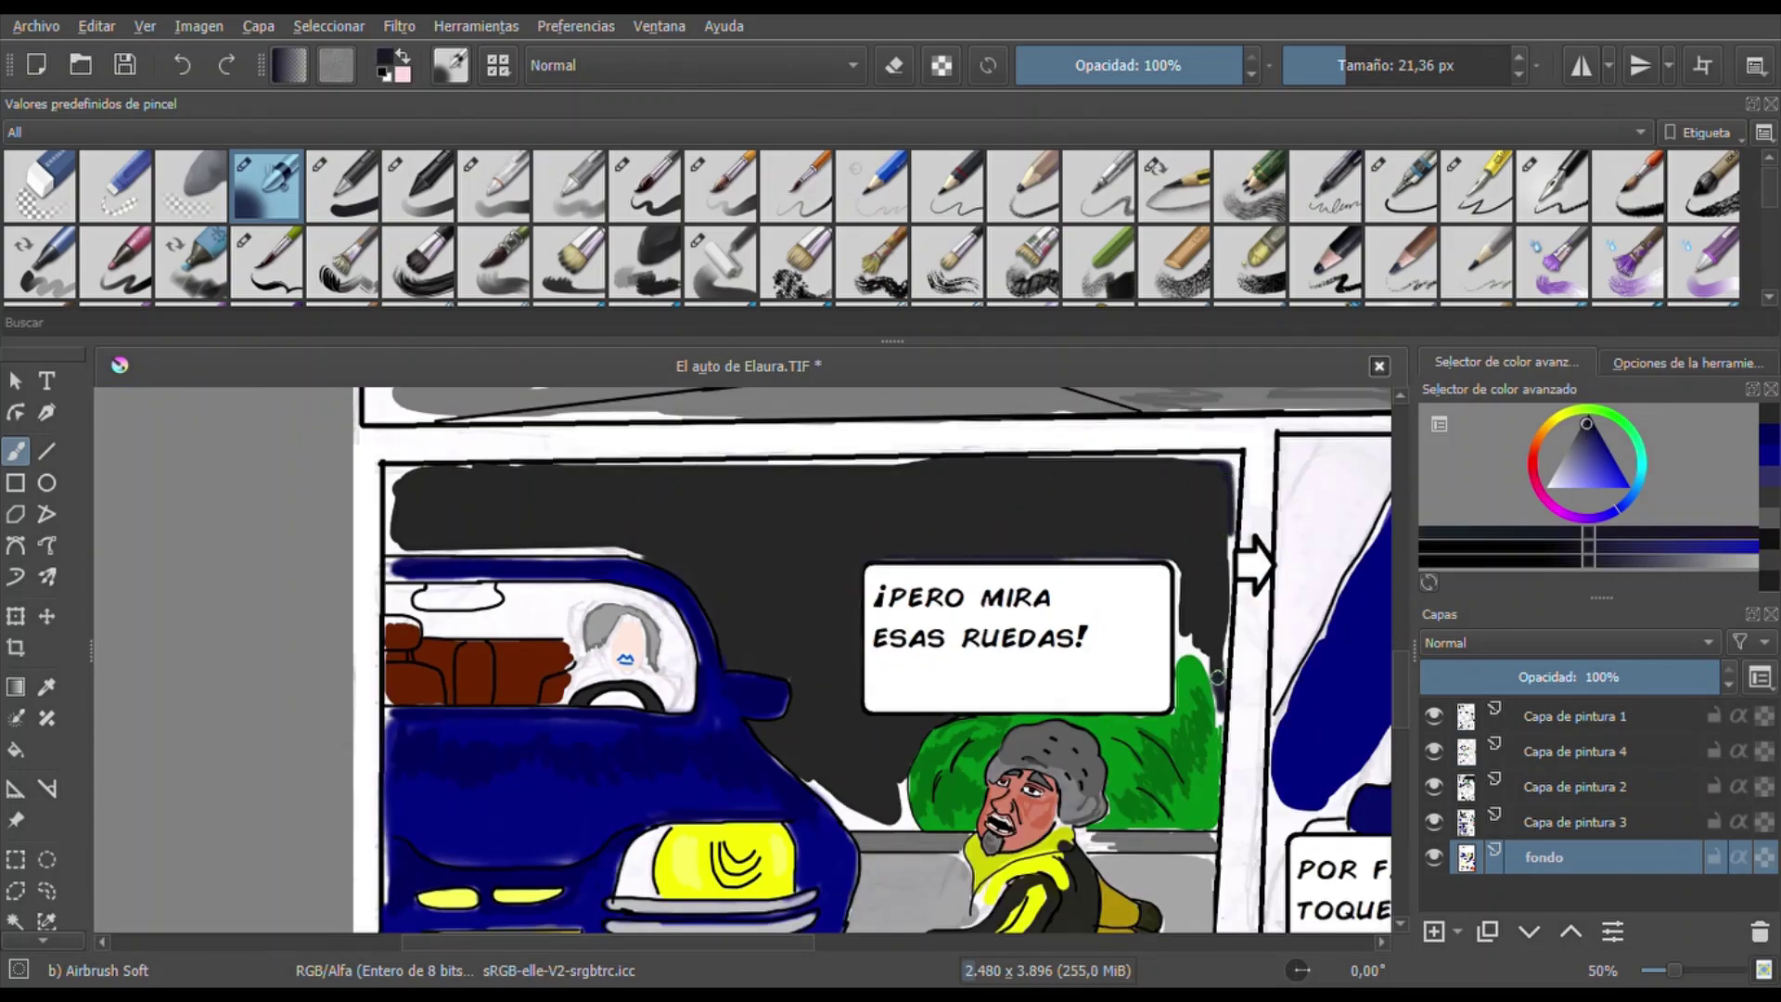
scroll(1175, 566, "up", 5)
mouse_move(167, 424)
left_mouse_down()
mouse_move(679, 647)
mouse_move(708, 512)
left_mouse_up()
scroll(708, 512, "down", 3)
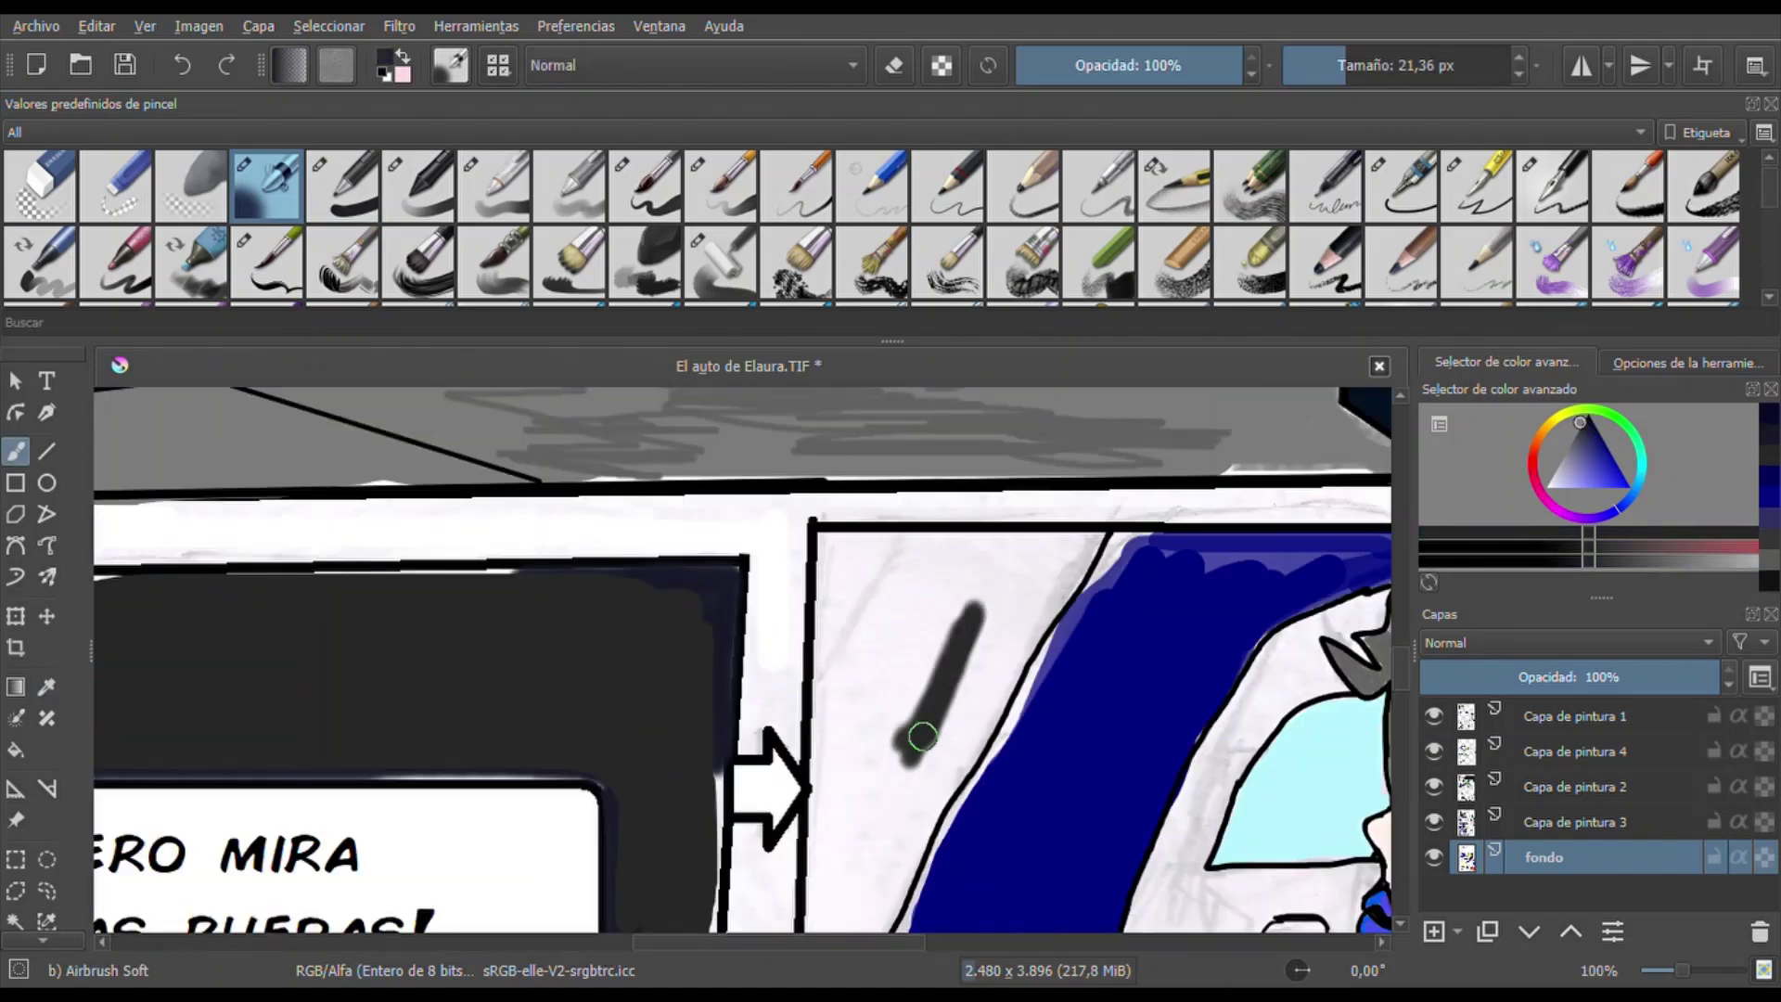
On Capa de pintura 4, fill the blank background beside the car pillar in the woman's panel with dark grey
left_click(1539, 759)
mouse_move(1021, 571)
left_mouse_down()
mouse_move(942, 736)
mouse_move(858, 779)
mouse_move(1019, 586)
left_mouse_up()
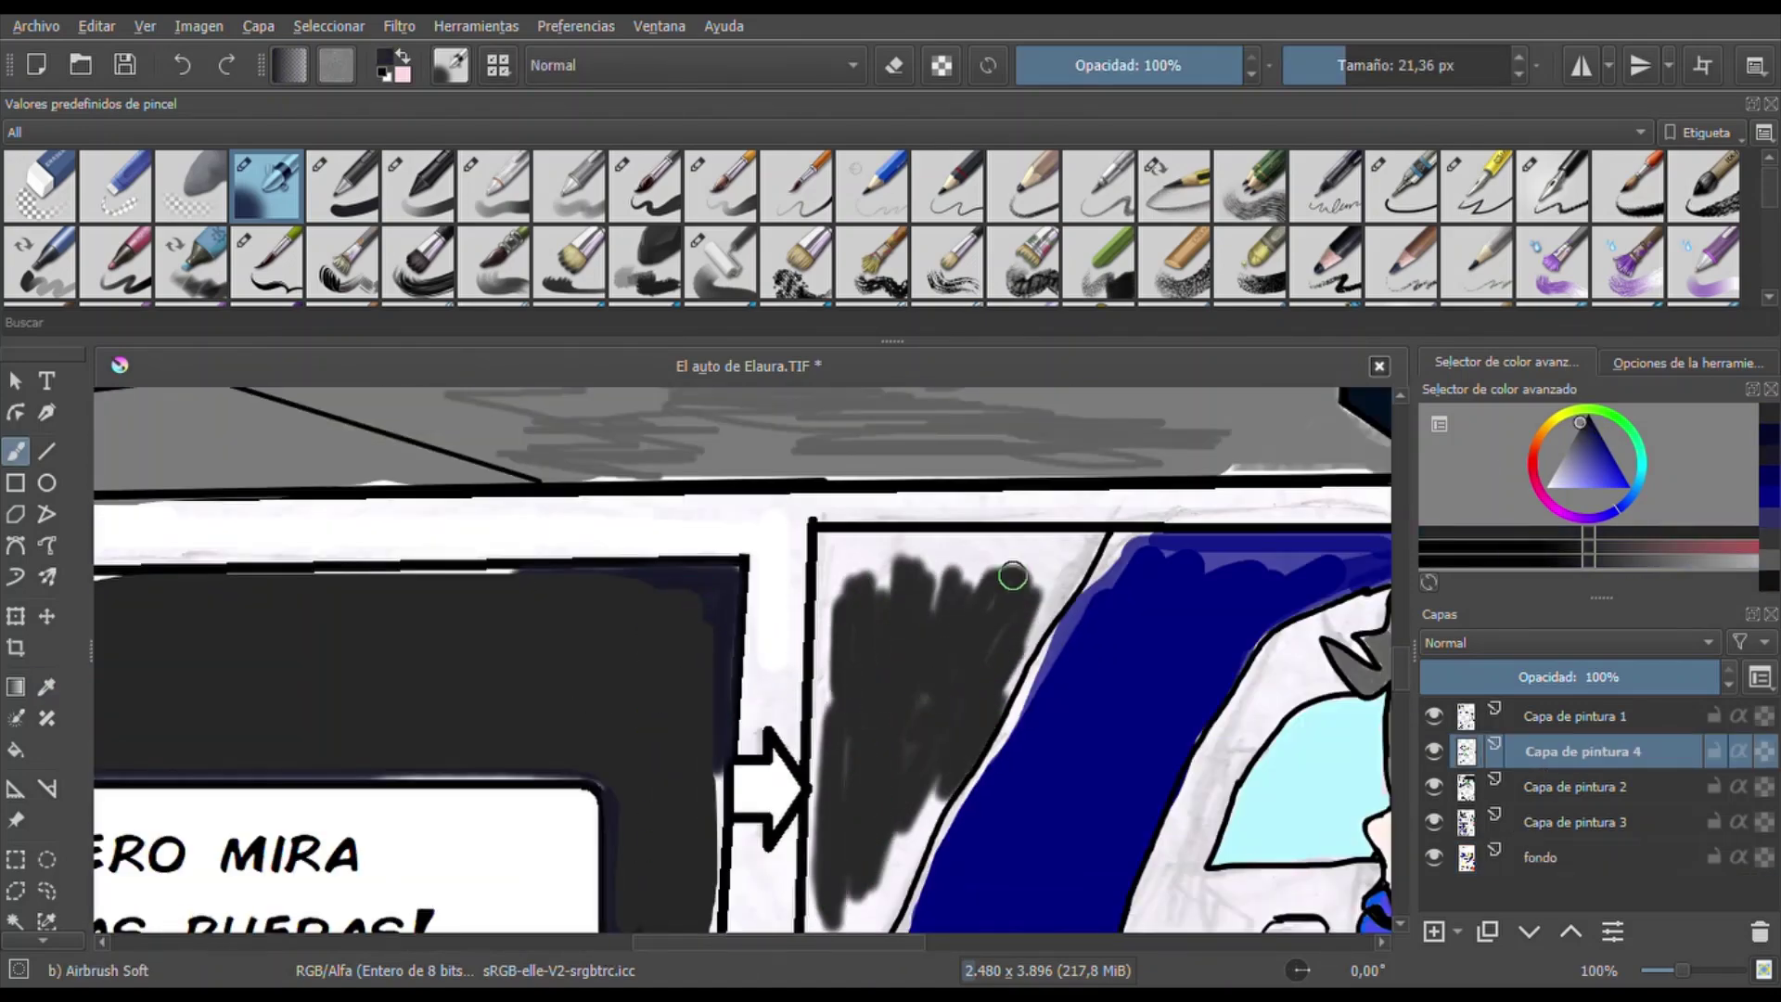
scroll(817, 890, "up", 2)
mouse_move(926, 525)
left_mouse_down()
mouse_move(758, 739)
mouse_move(1022, 515)
mouse_move(743, 421)
mouse_move(611, 510)
mouse_move(522, 860)
mouse_move(622, 426)
left_mouse_up()
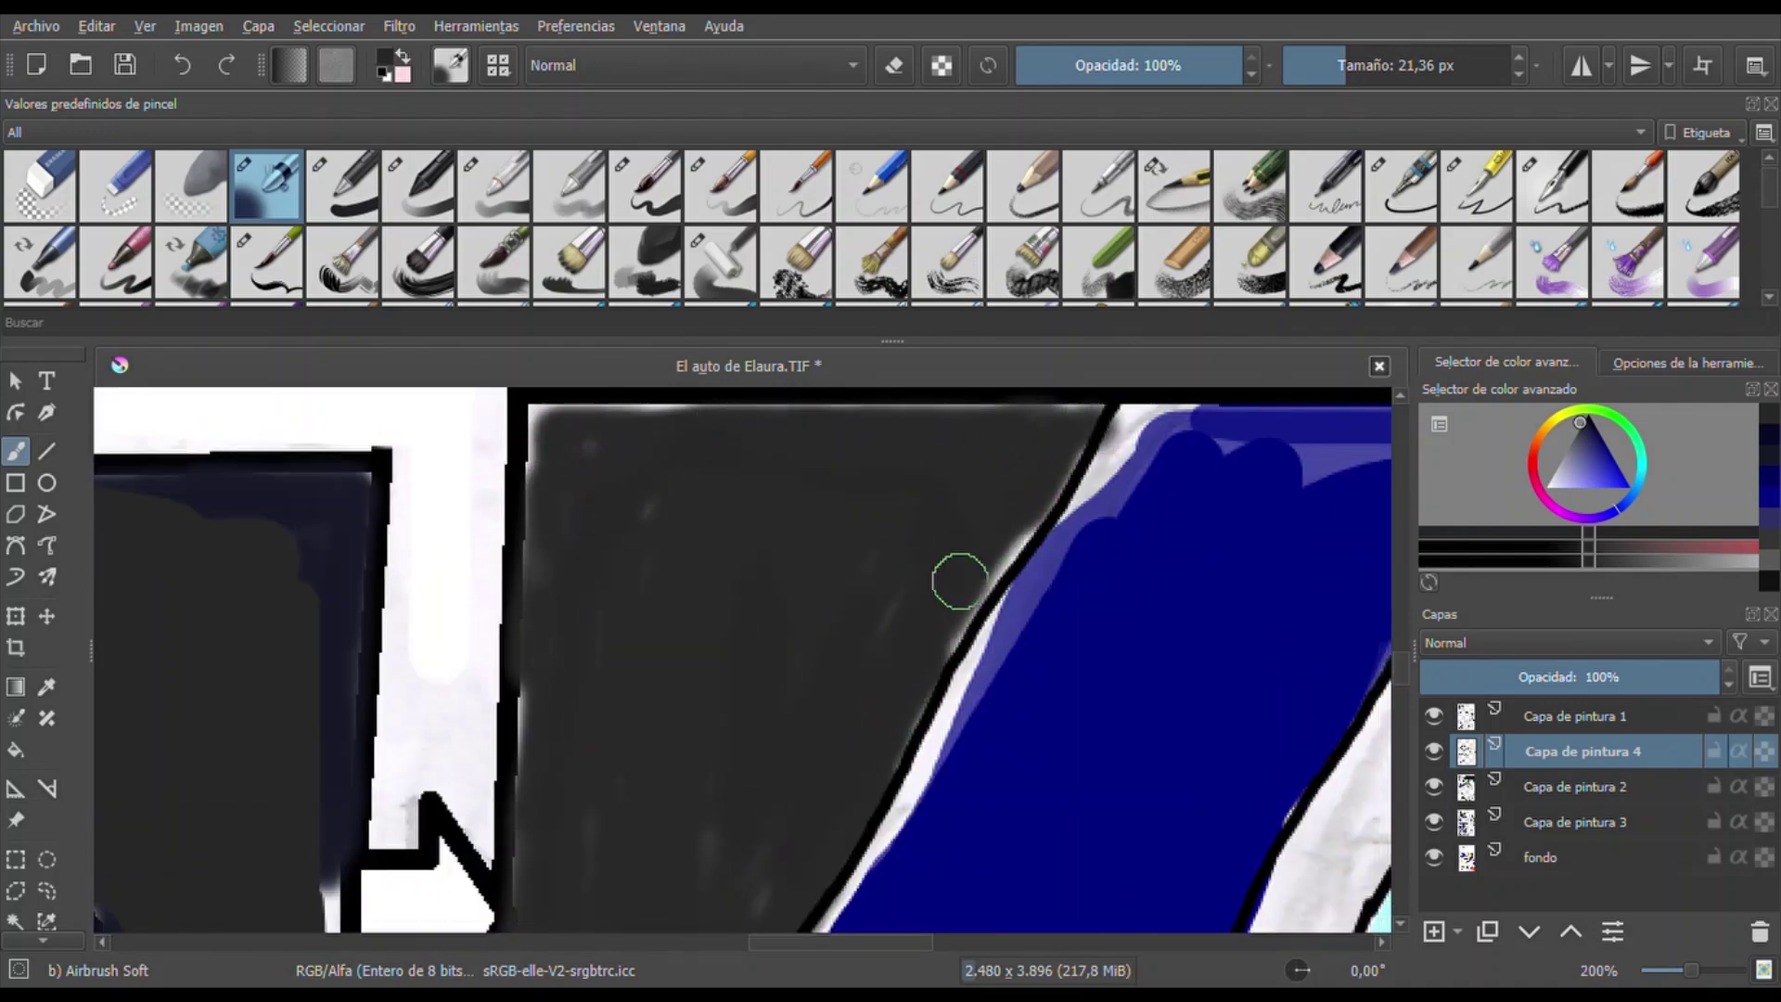
scroll(616, 413, "down", 6)
mouse_move(640, 556)
left_mouse_down()
mouse_move(584, 675)
mouse_move(557, 621)
mouse_move(531, 418)
left_mouse_up()
Shade the car's pillar in the woman's panel with dark blue and cover the white gap along its outline
left_click(1609, 450)
left_click_drag(720, 585, 538, 885)
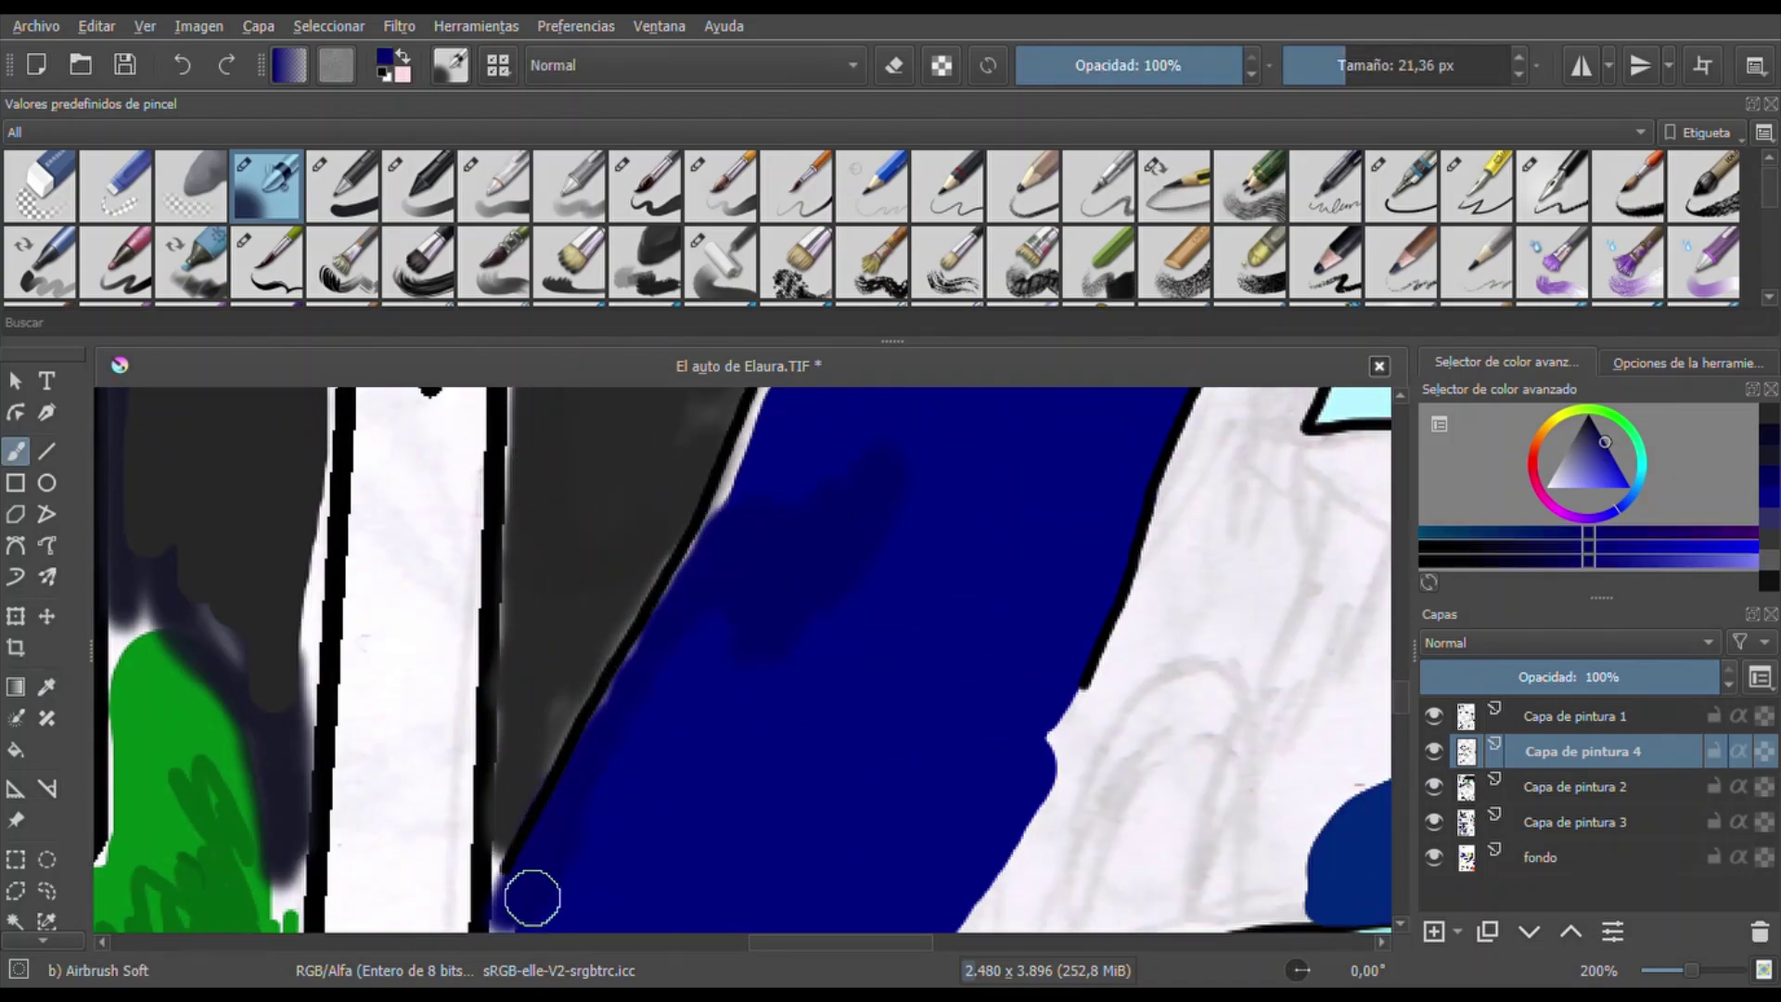
scroll(684, 573, "up", 3)
scroll(998, 747, "down", 4)
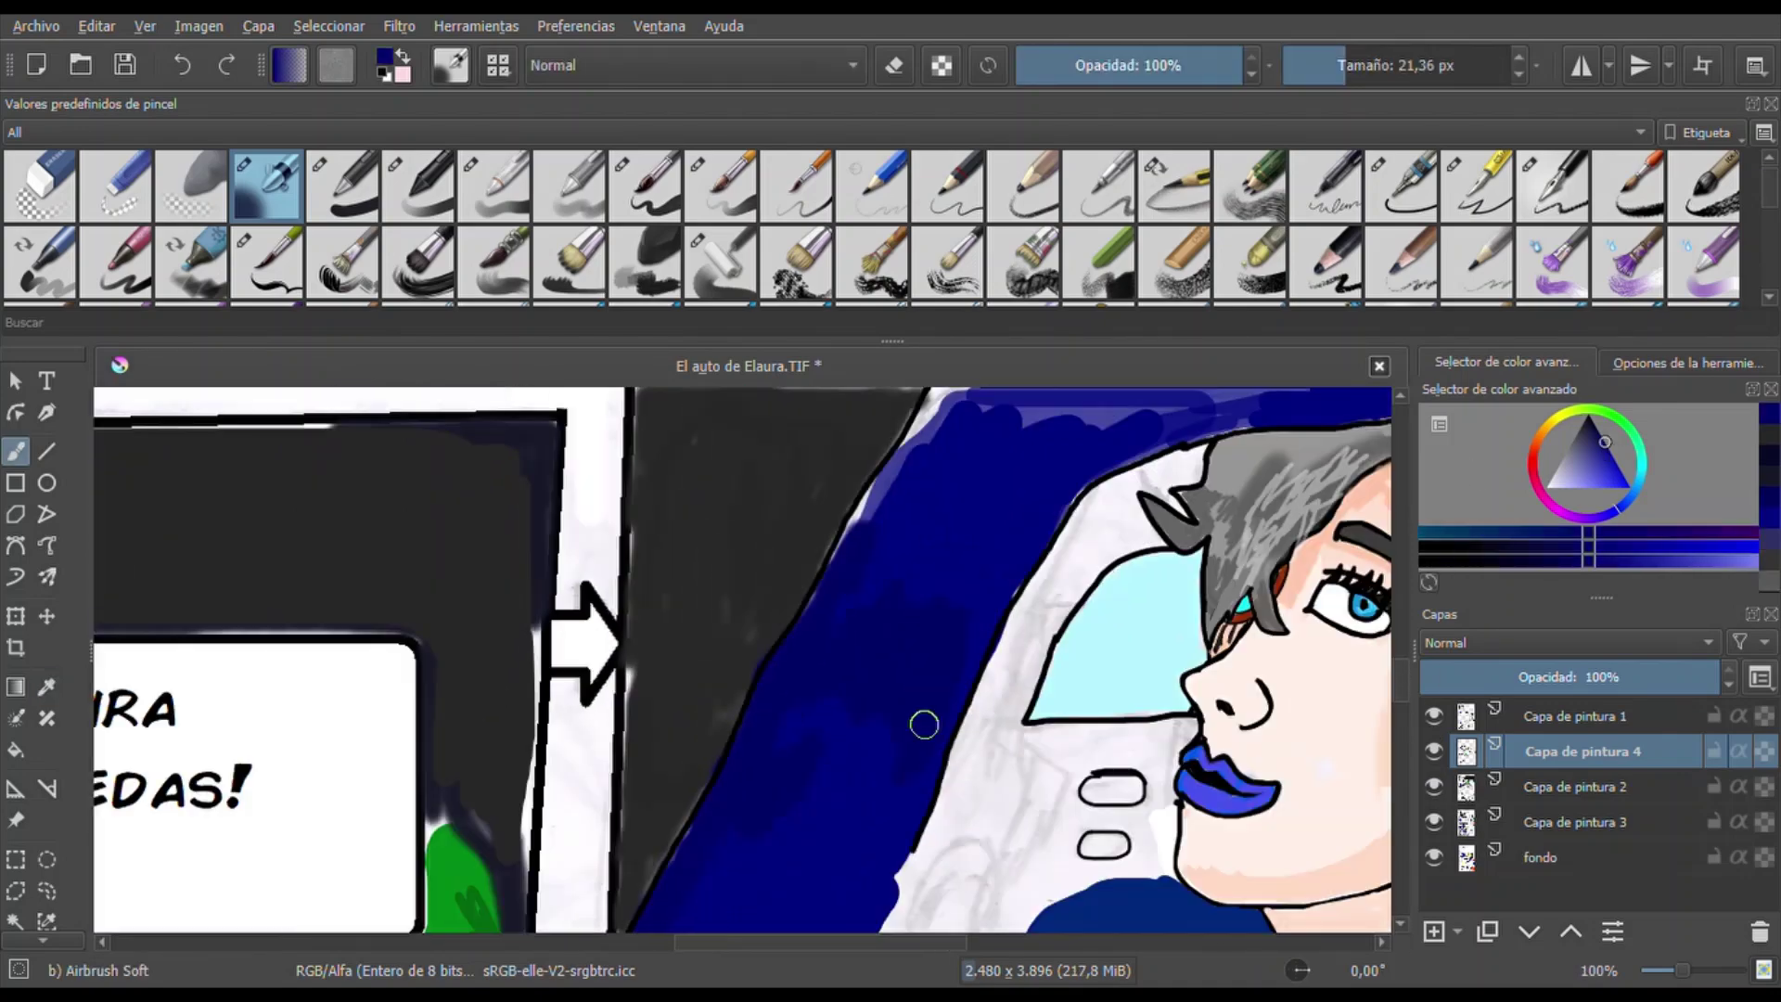
scroll(835, 538, "down", 4)
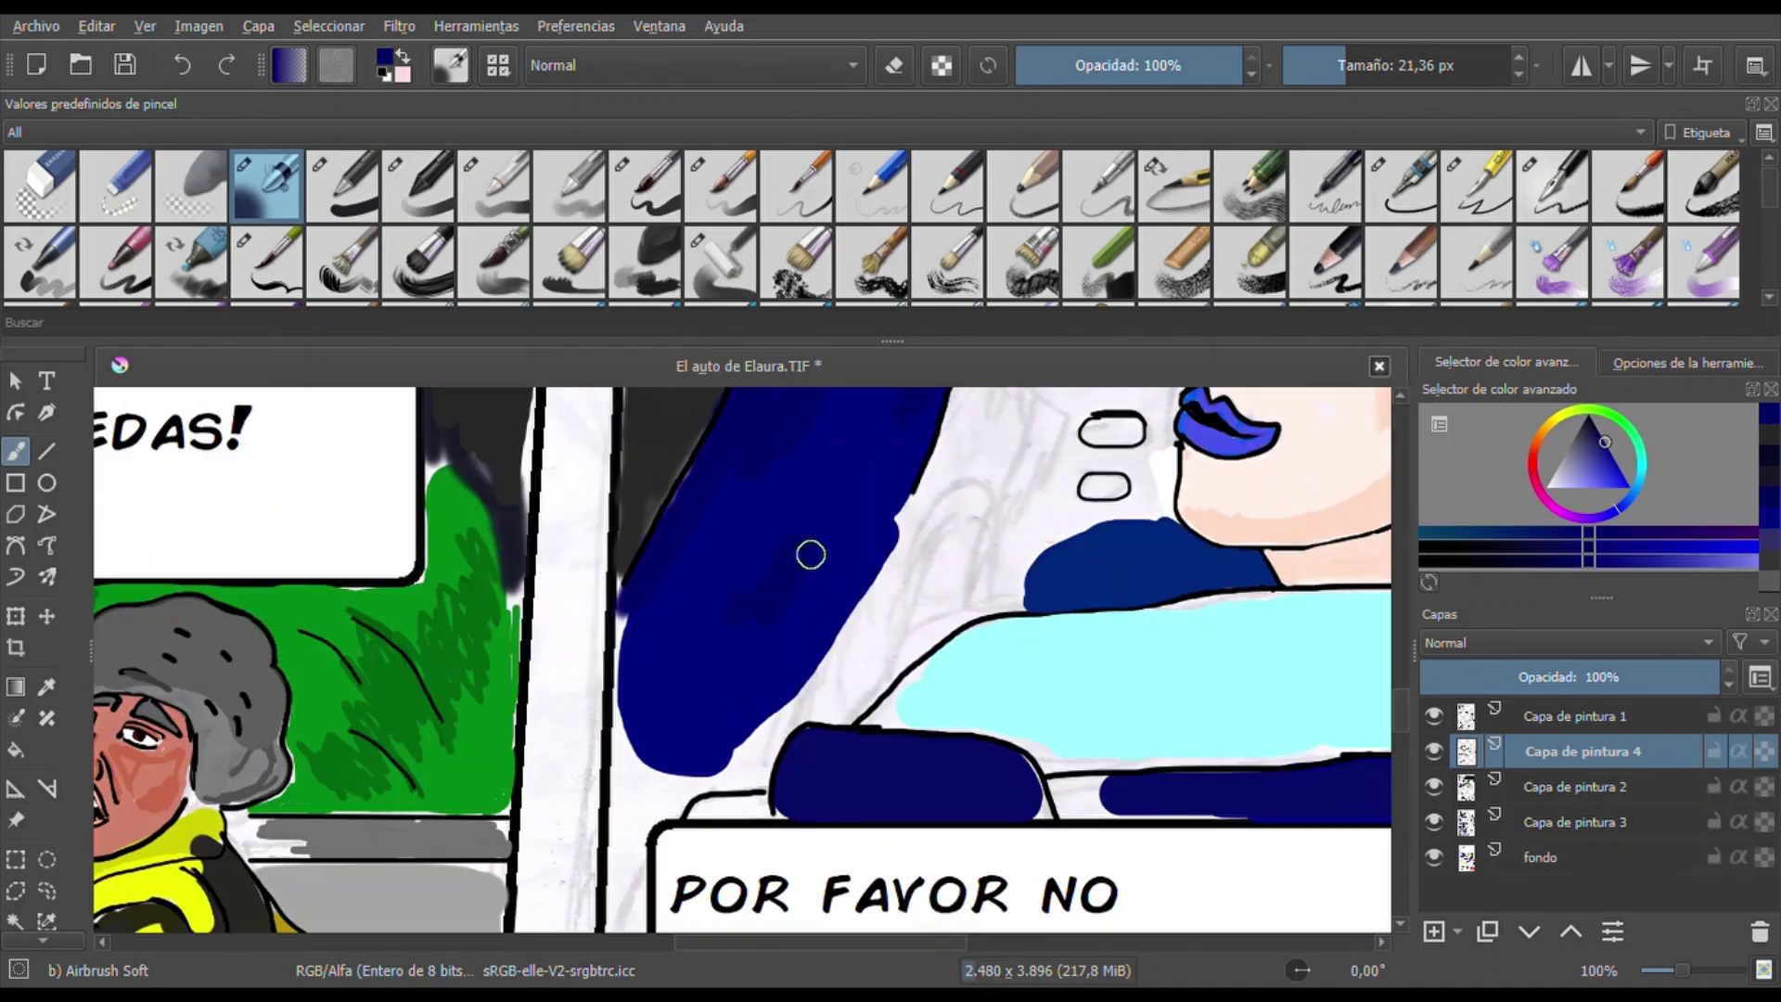
Fill the blank car body around the "Por favor no toques el auto" speech bubble with dark blue
scroll(626, 922, "down", 5)
left_click_drag(627, 515, 631, 587)
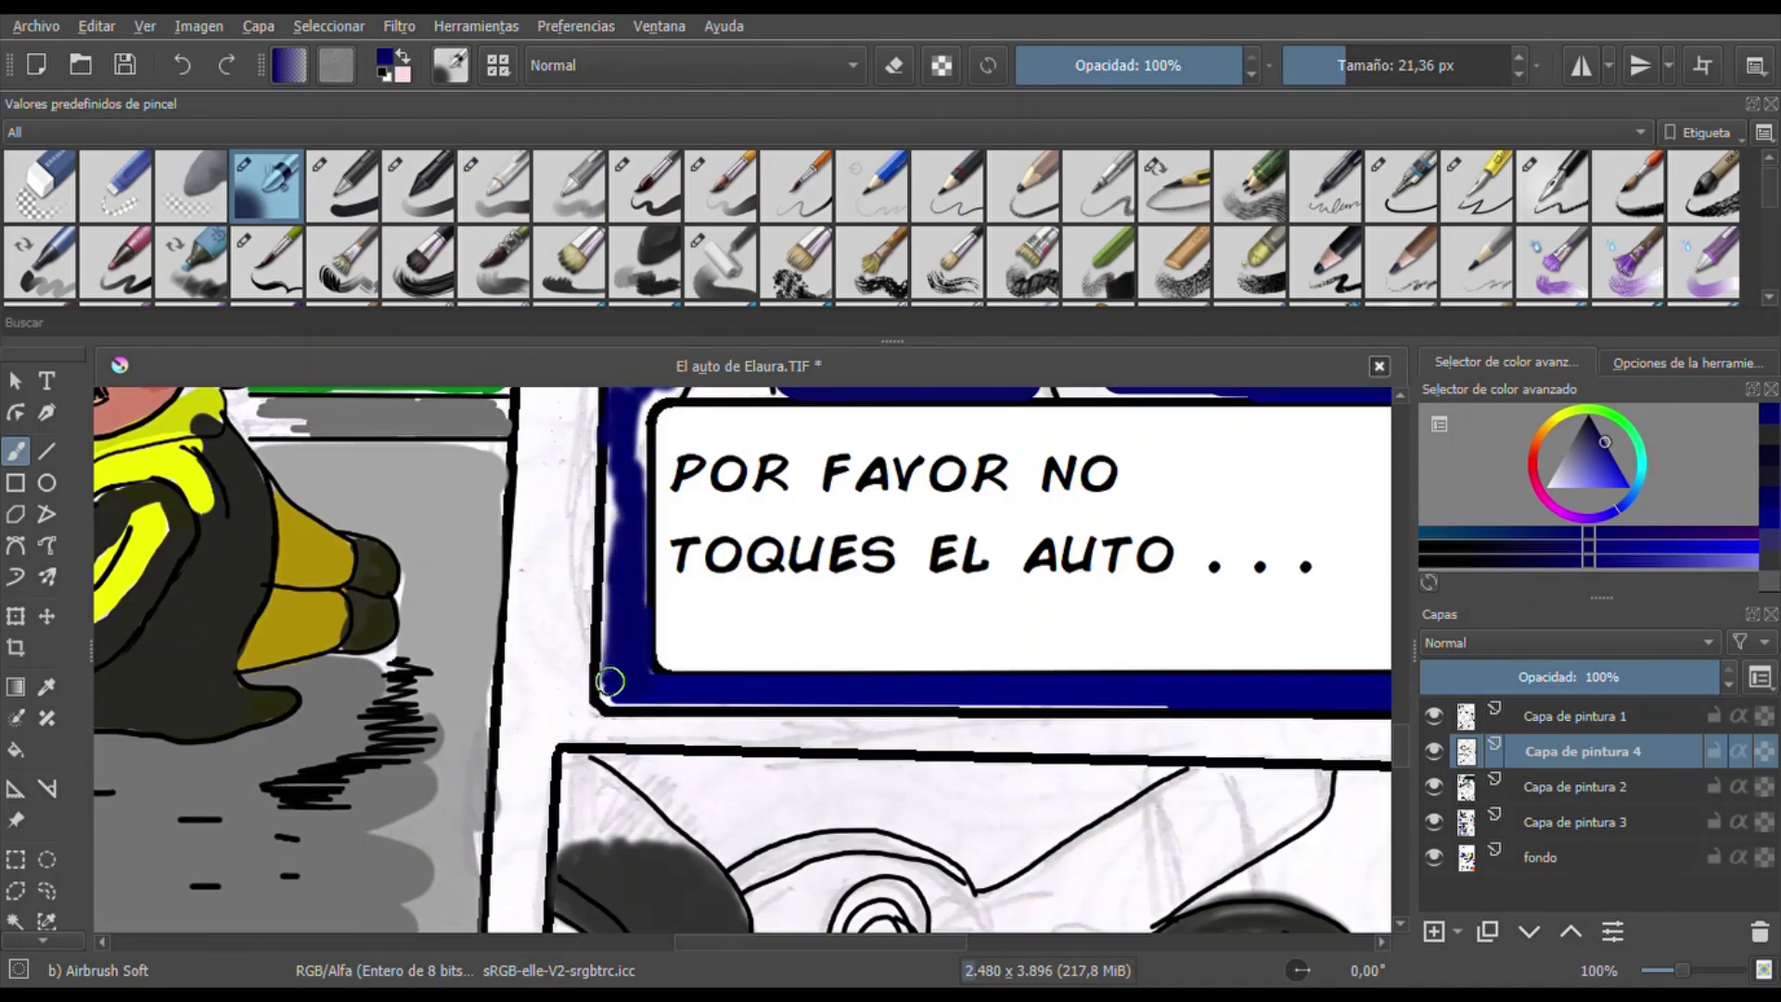
scroll(1009, 711, "down", 2)
scroll(607, 844, "up", 4)
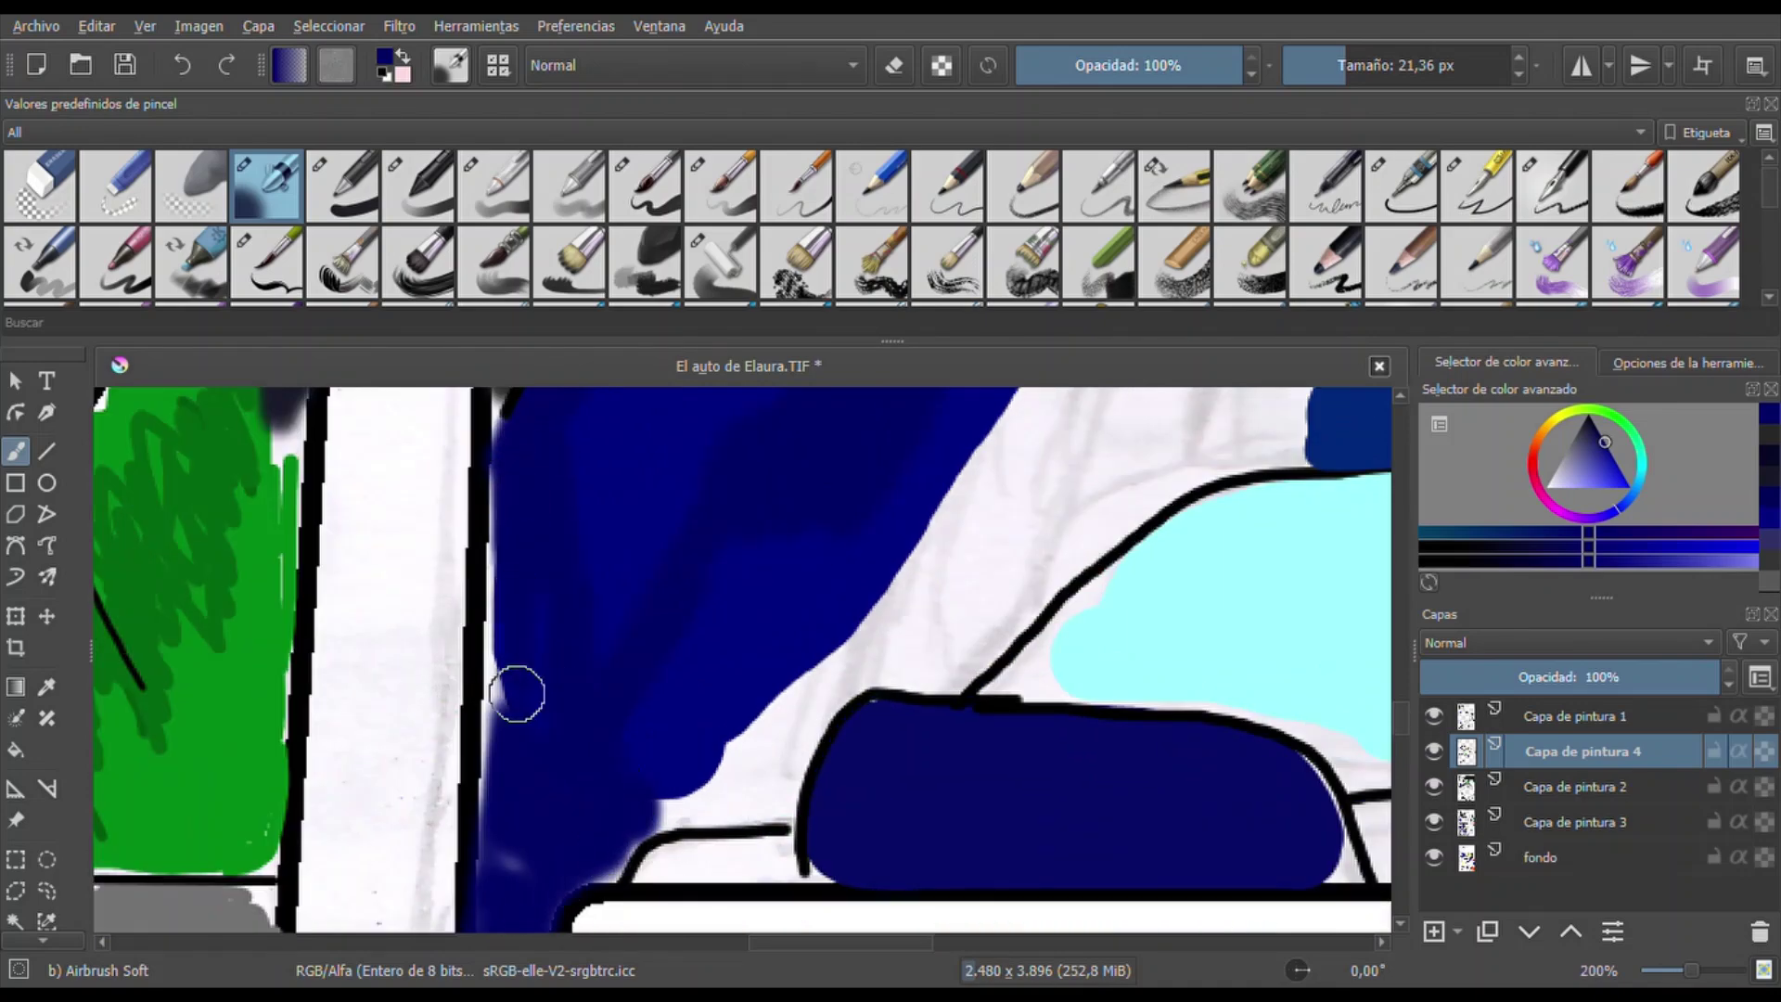
left_click_drag(515, 602, 651, 863)
scroll(1320, 844, "down", 4)
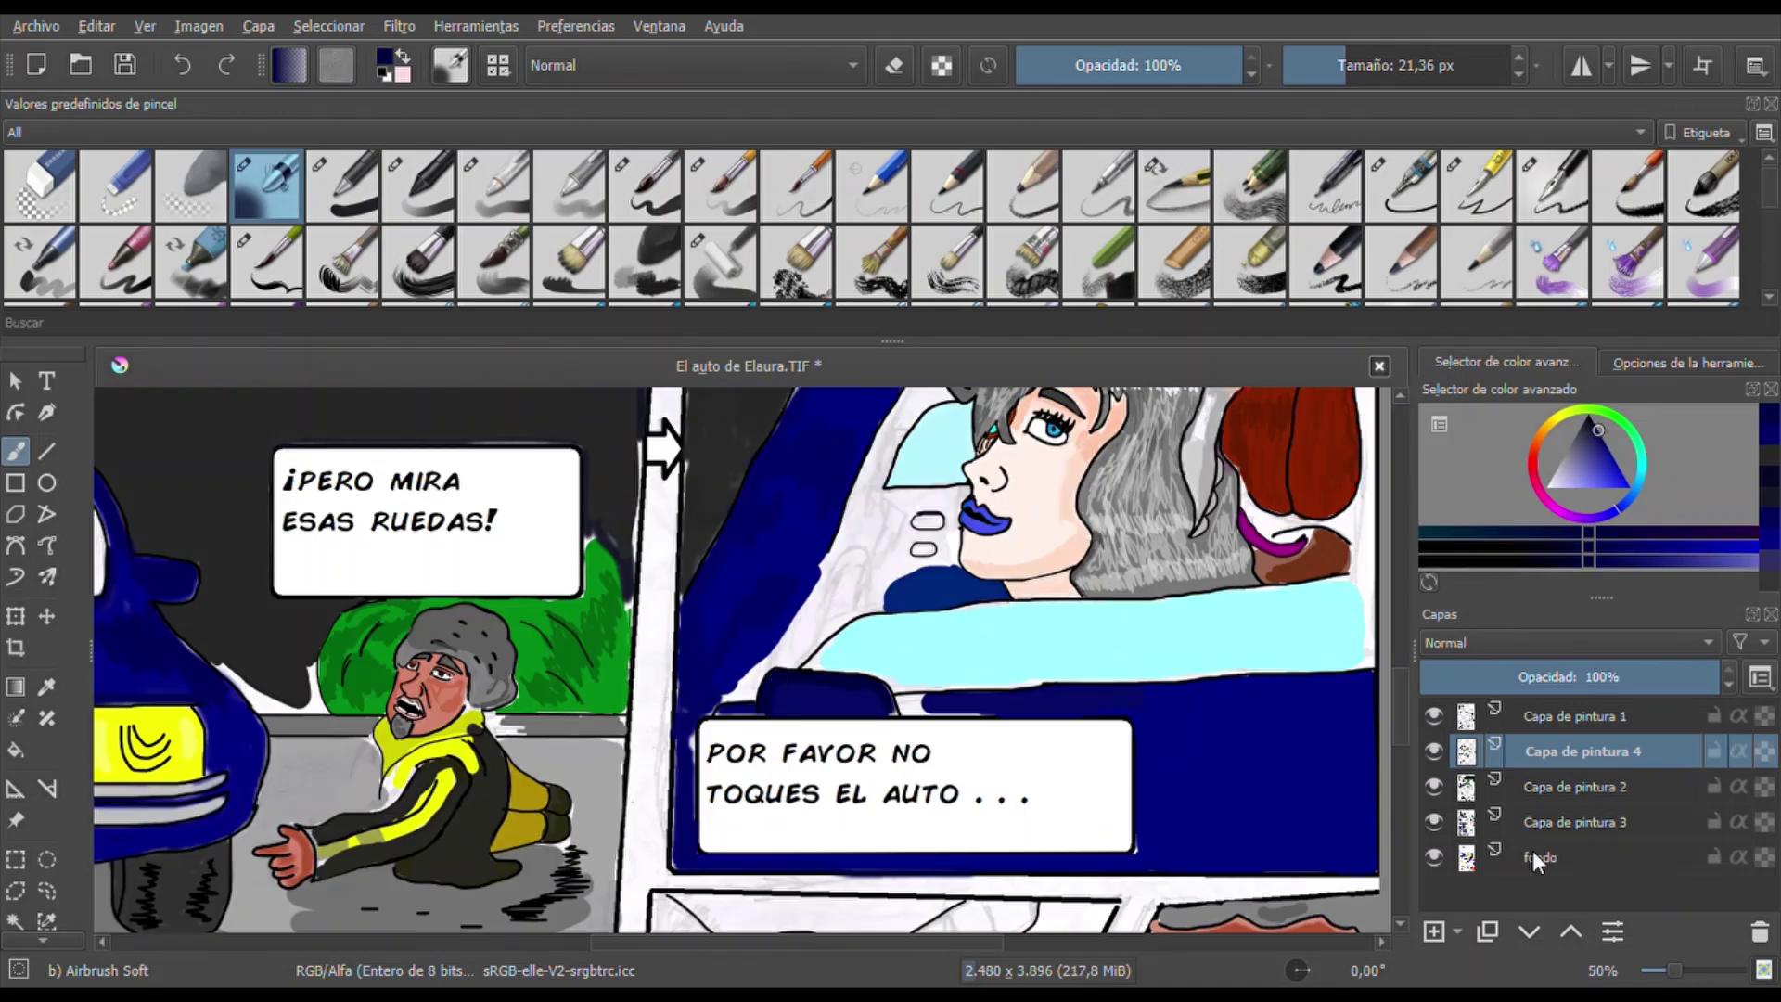
On Capa de pintura 3, shade the upper panel's pavement darker grey with Basic-1 and fill the curb's white gaps grey
scroll(899, 863, "up", 4)
left_click_drag(899, 862, 838, 810)
left_click(1567, 499)
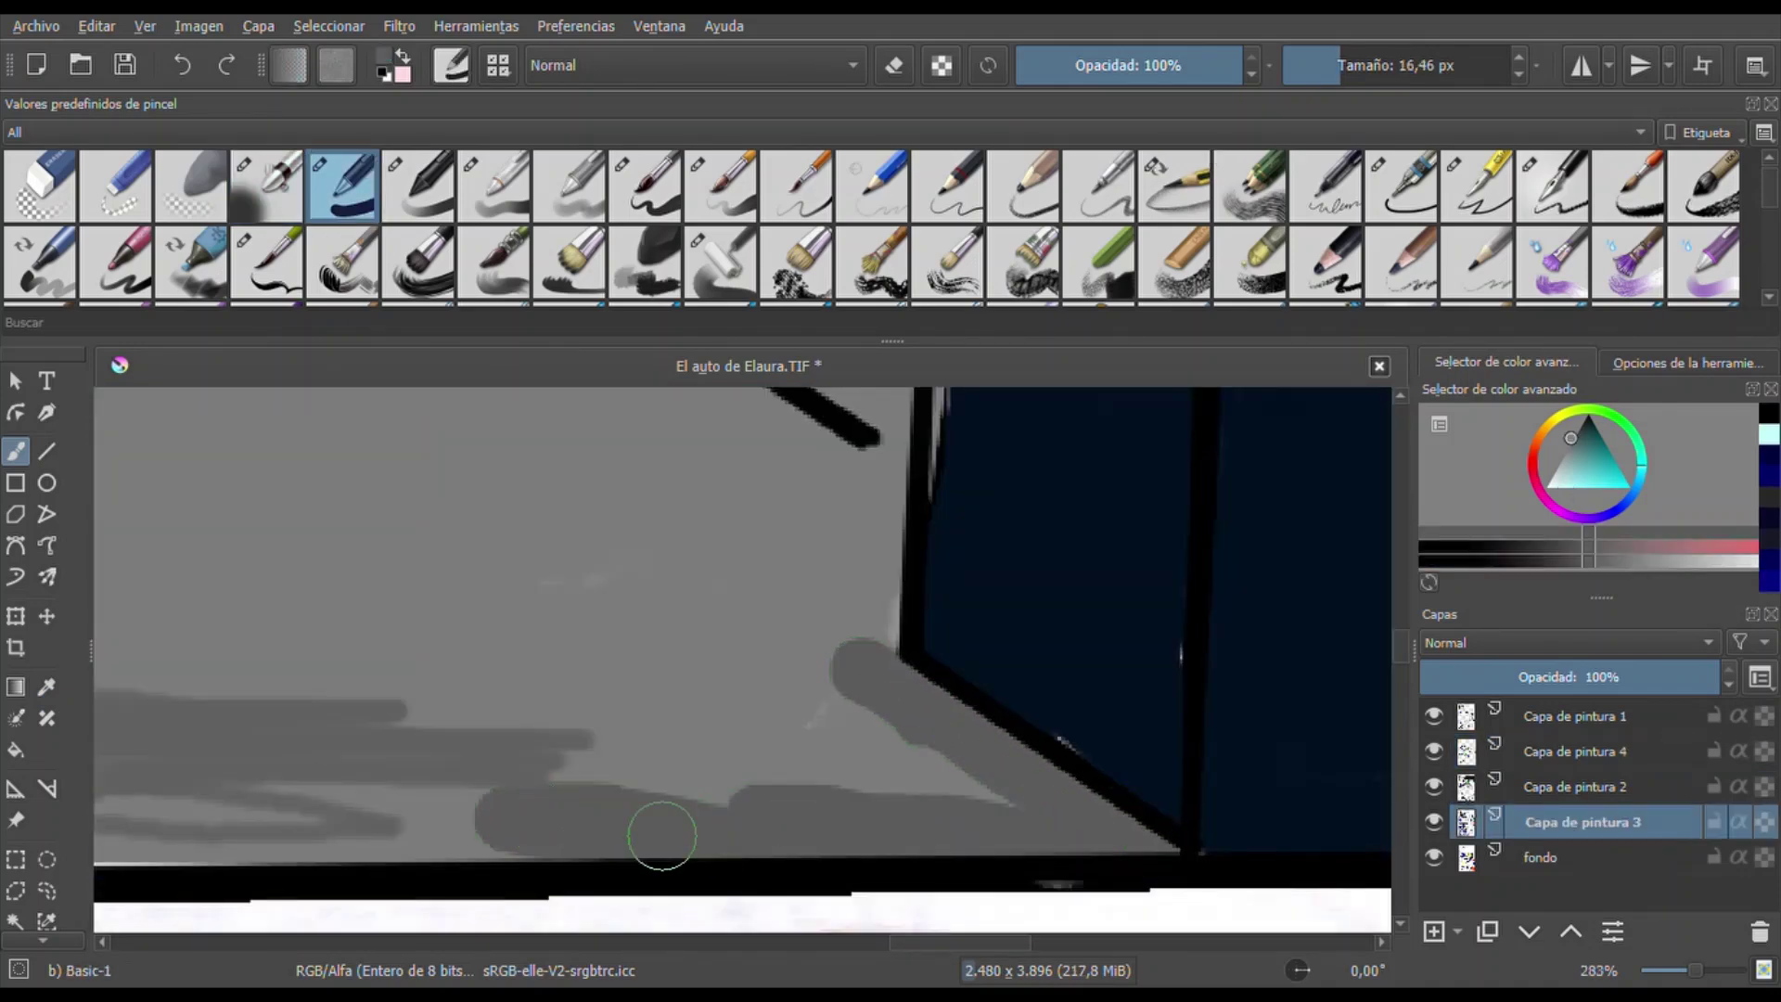
mouse_move(661, 835)
left_mouse_down()
mouse_move(429, 740)
mouse_move(410, 799)
mouse_move(186, 835)
left_mouse_up()
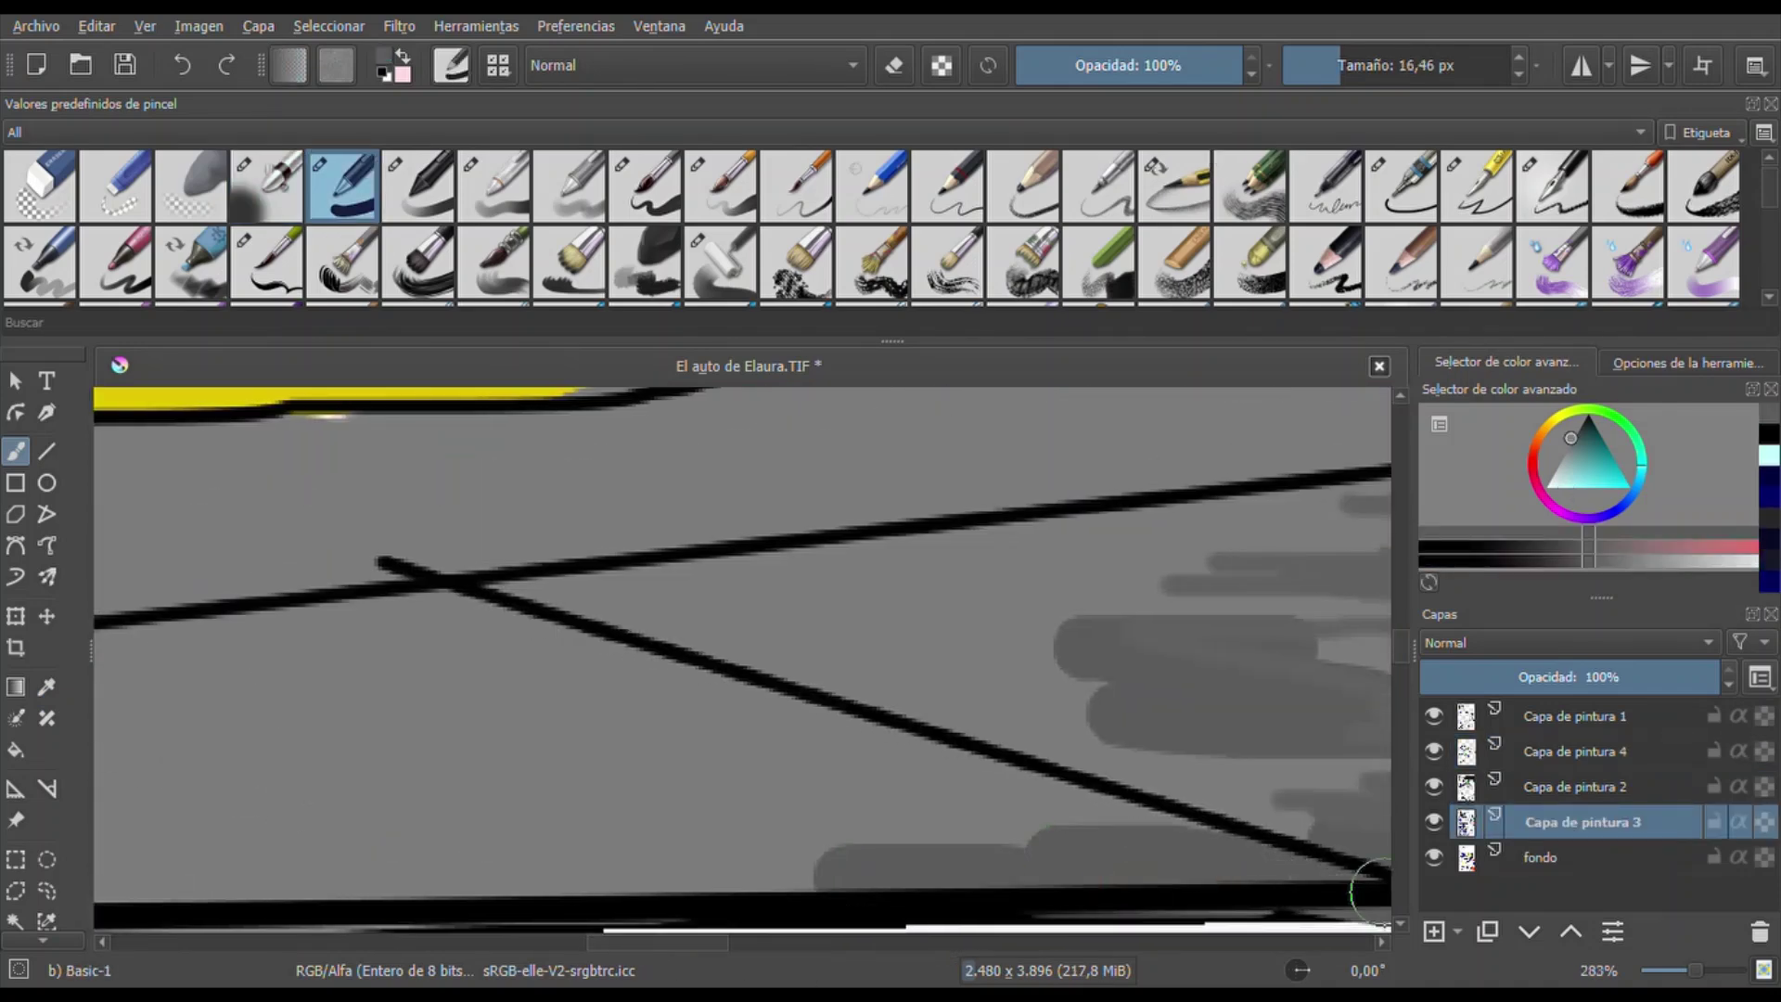
left_click_drag(519, 705, 195, 721)
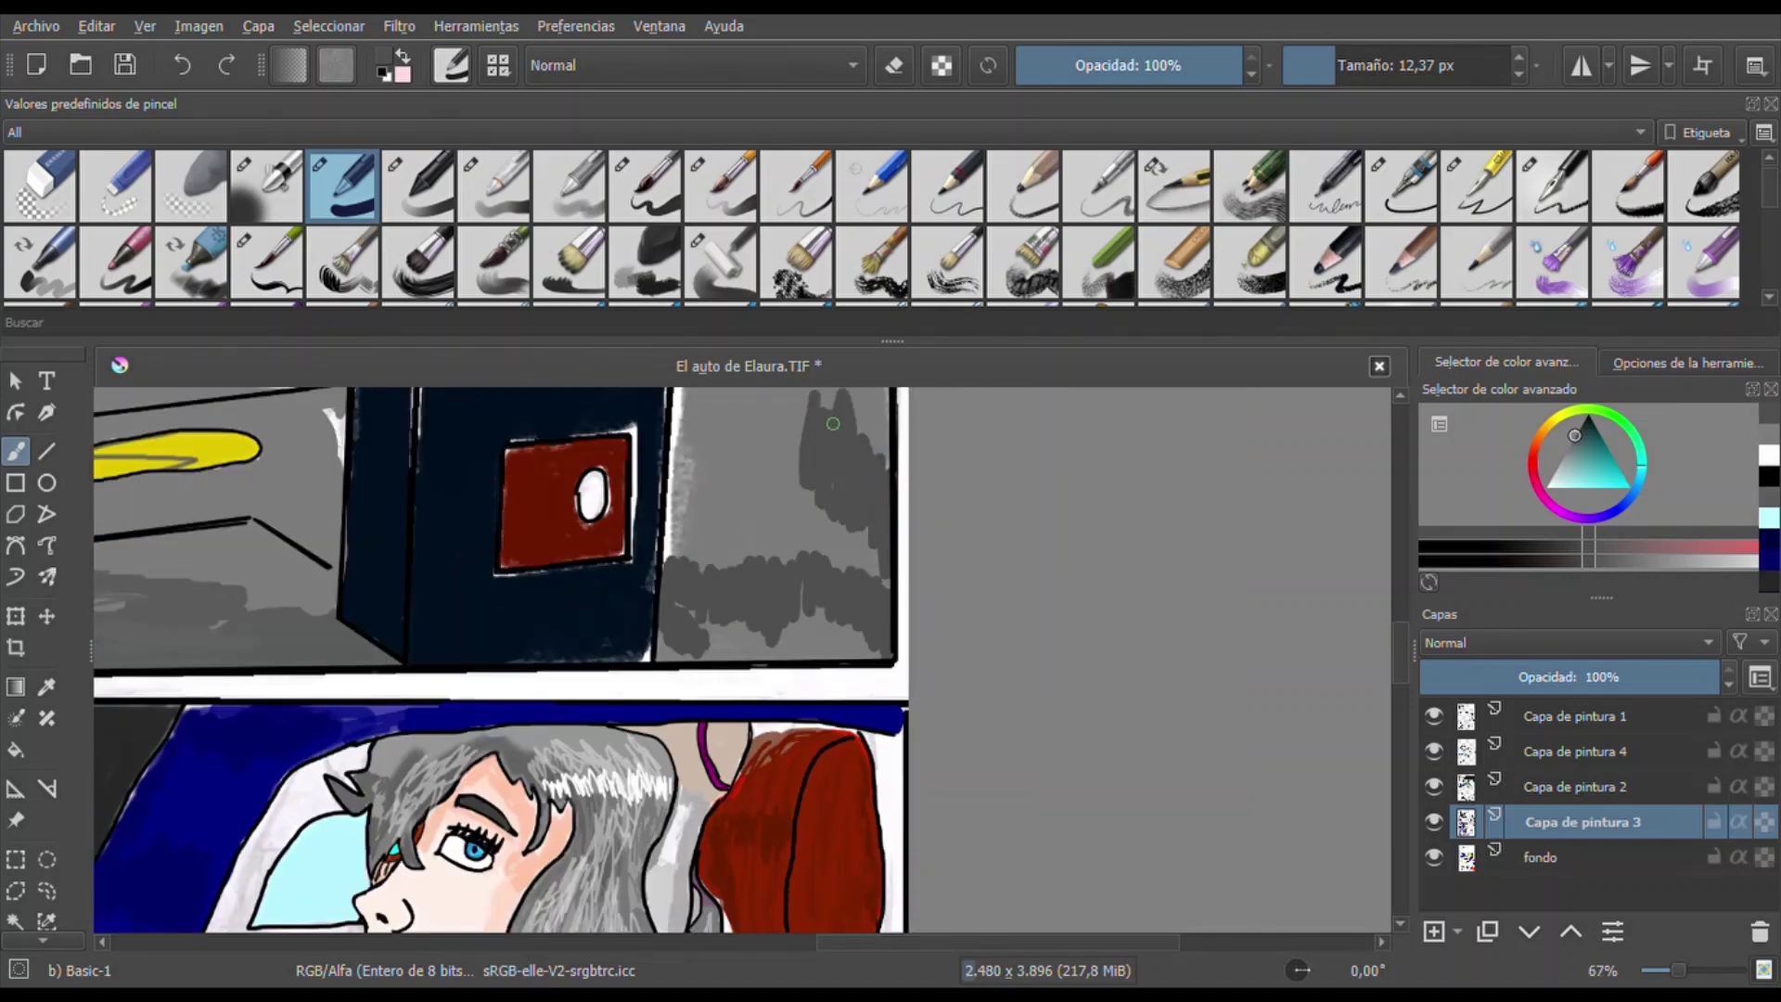
left_click(666, 527, "ctrl")
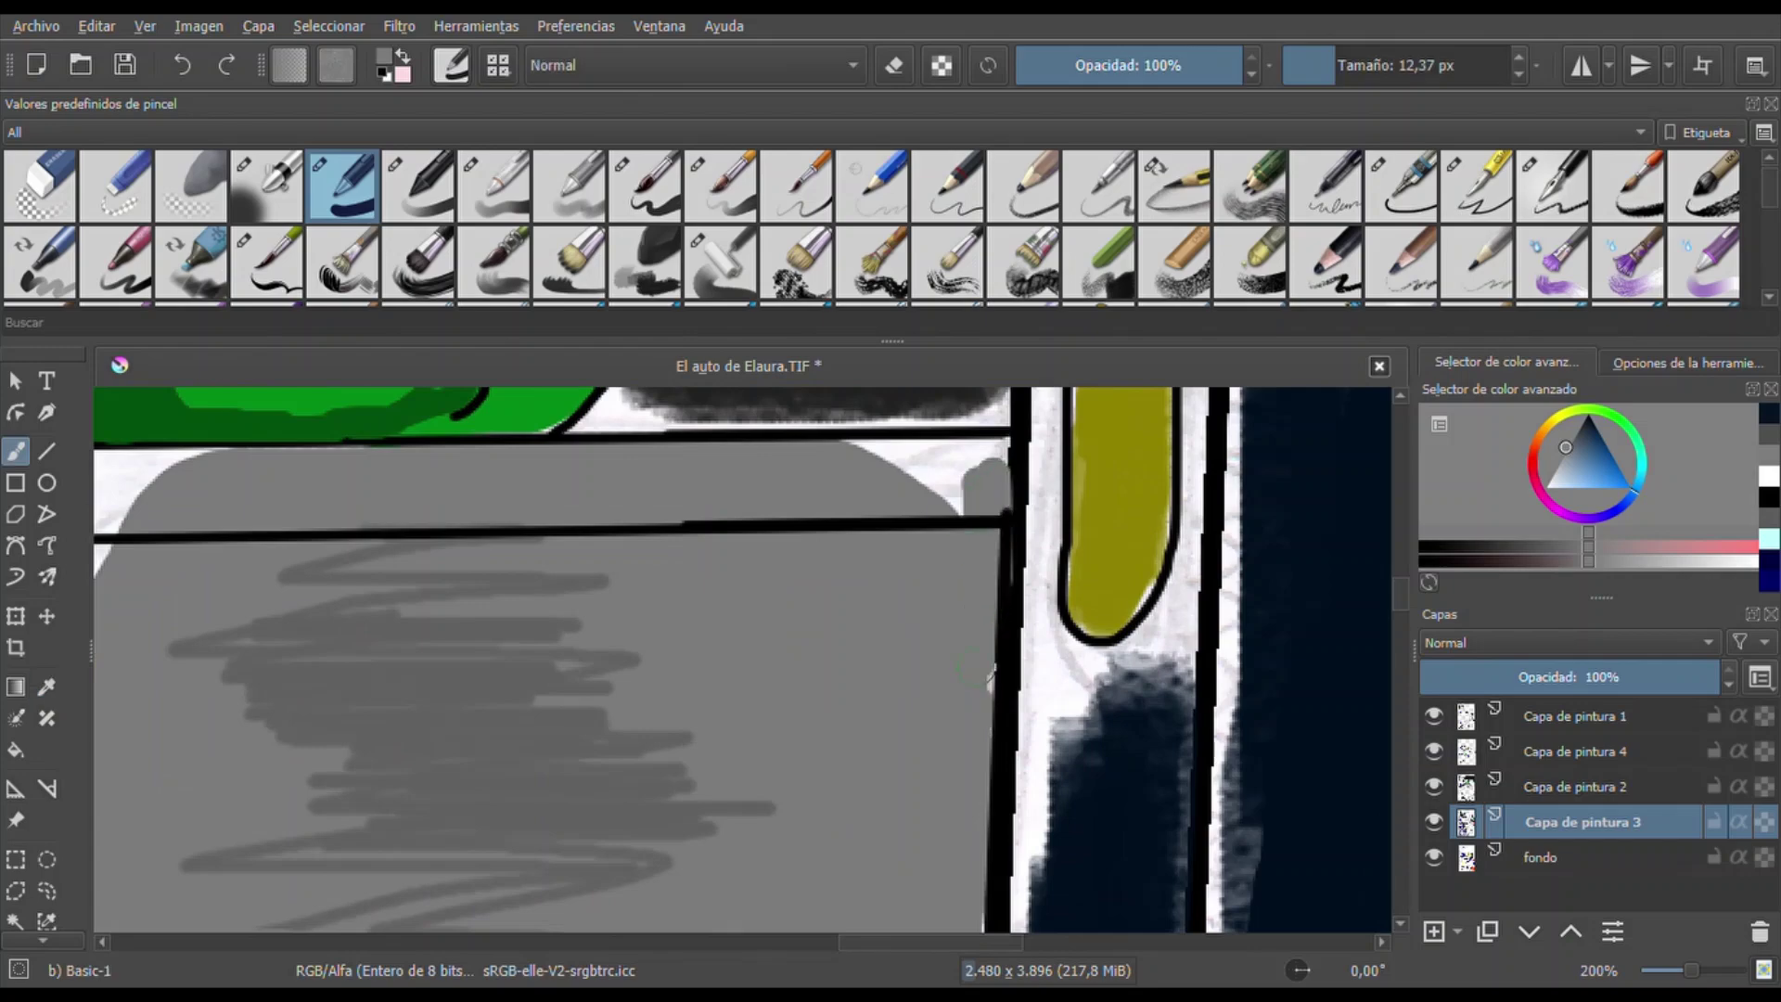
left_click(1573, 443)
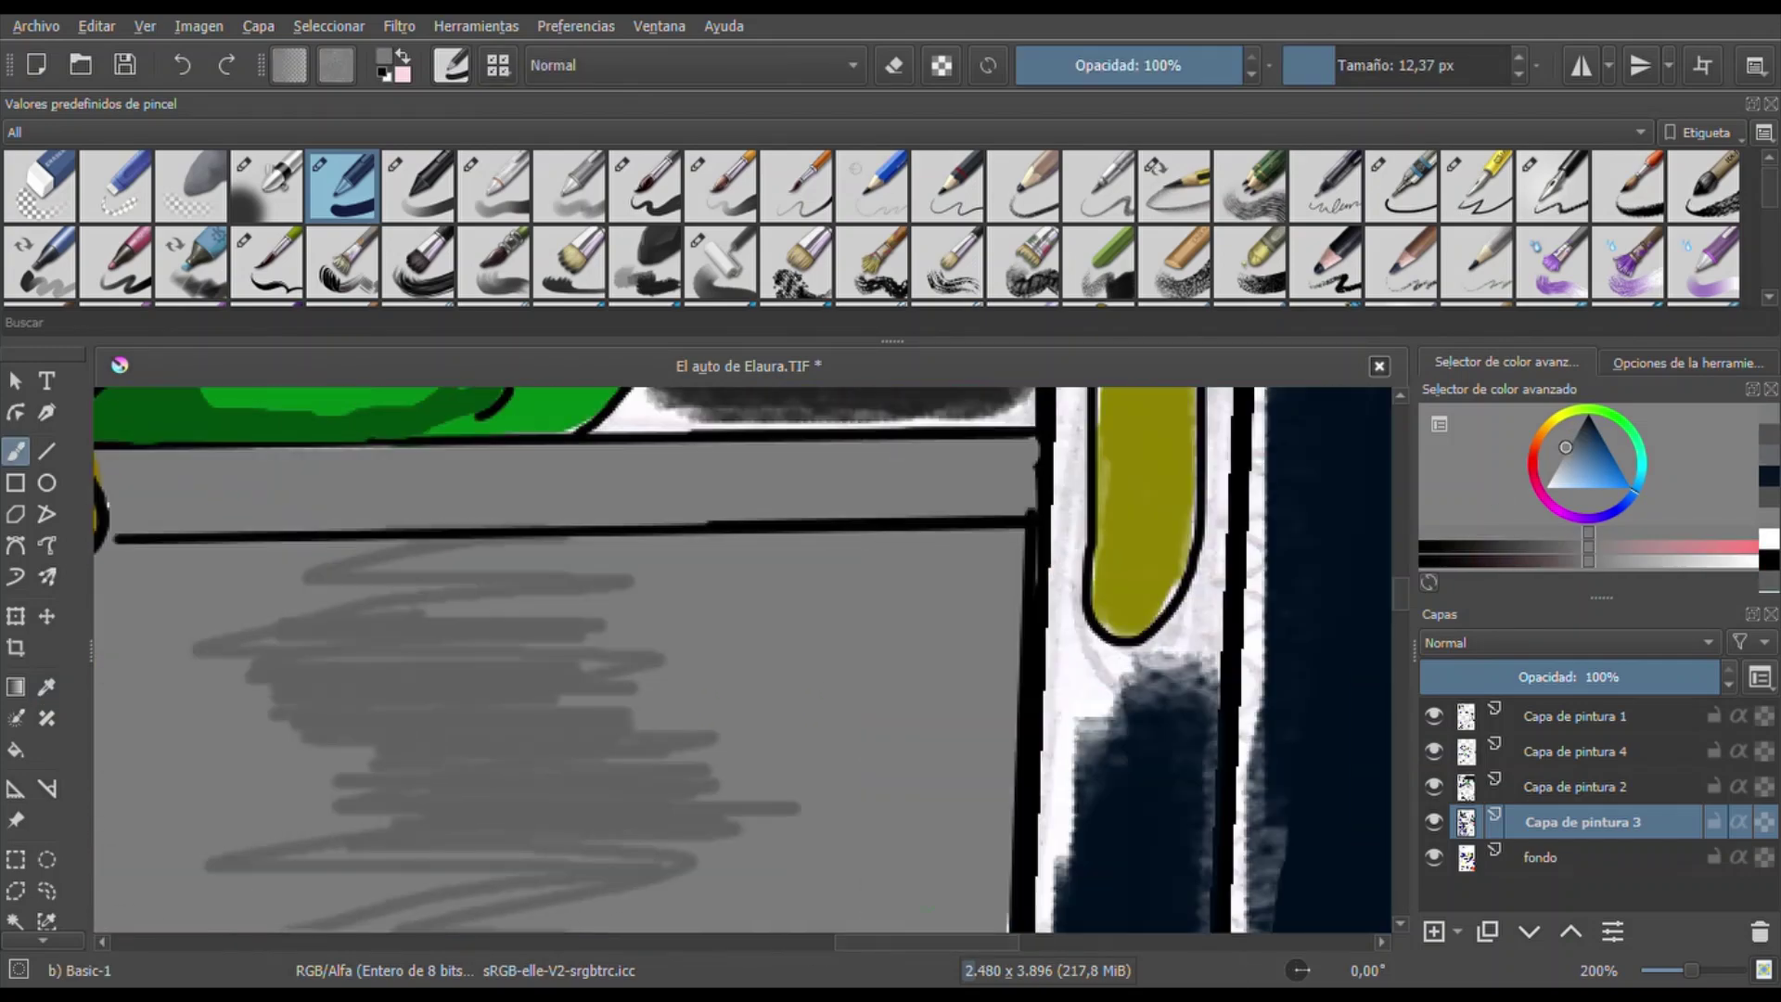
On Capa de pintura 4, fill the post around the yellow bar with the dark navy sampled beside it
left_click(1187, 658, "ctrl")
key("Page_Up")
key("Page_Up")
left_click_drag(1196, 594, 1060, 837)
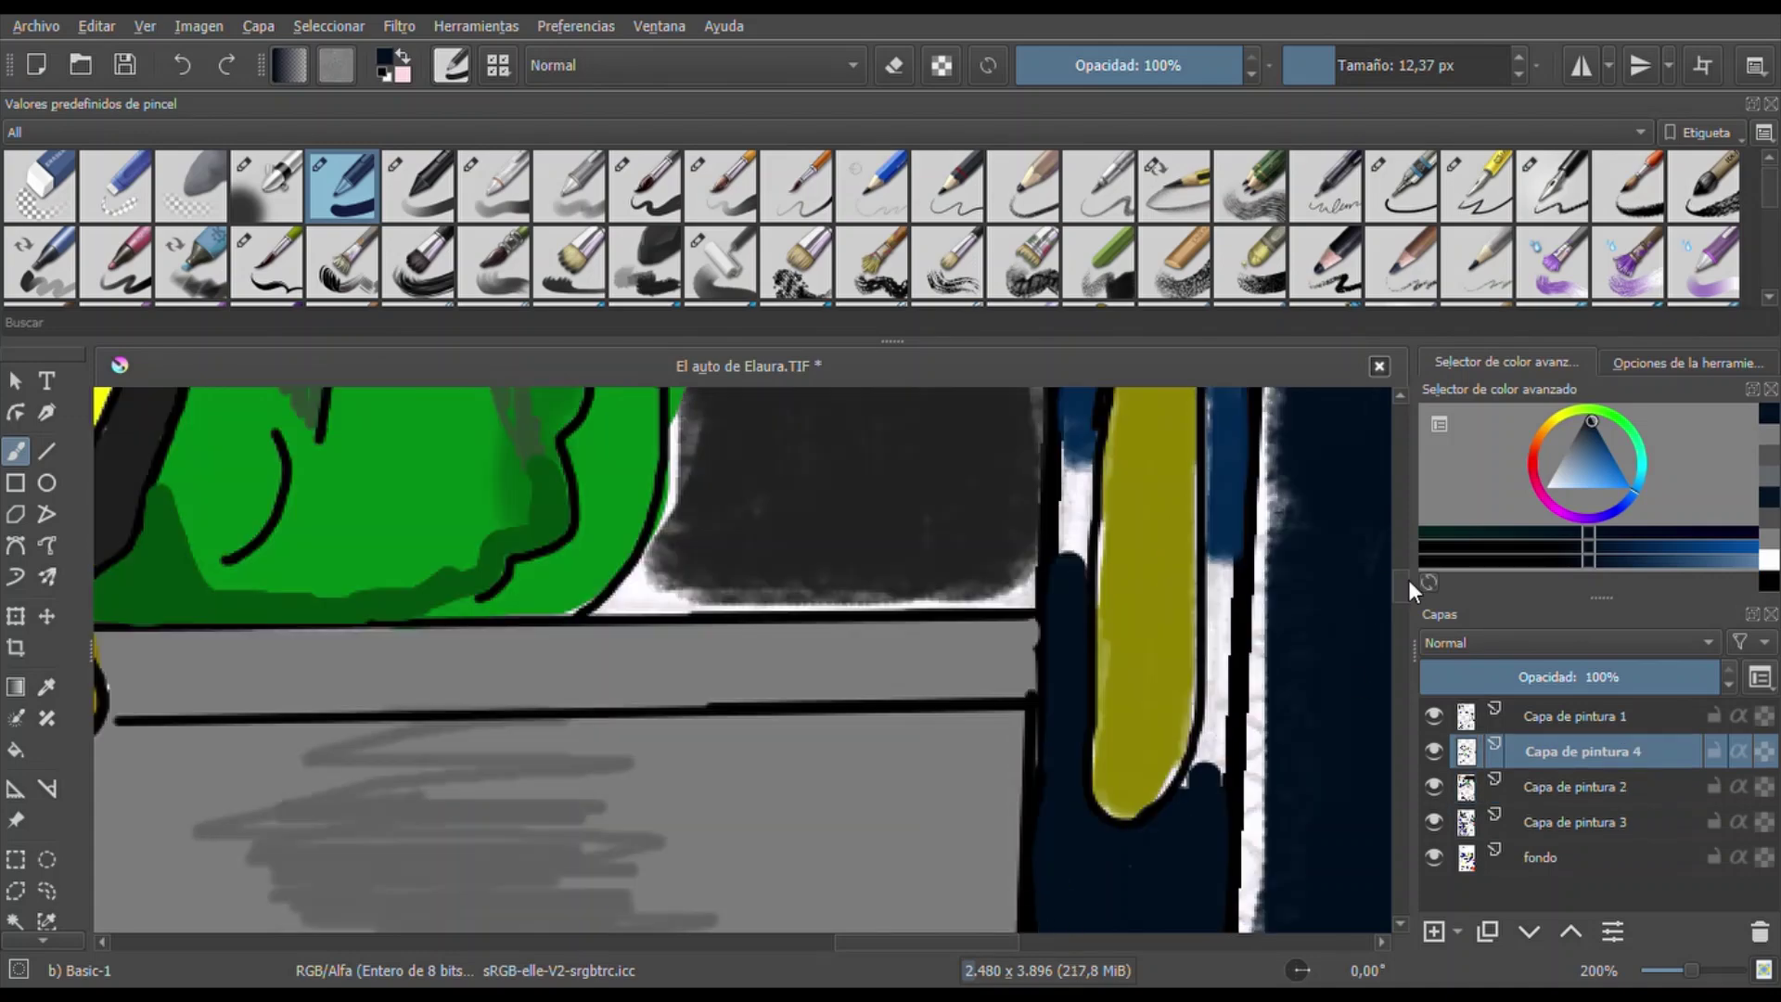
left_click_drag(1206, 760, 1232, 509)
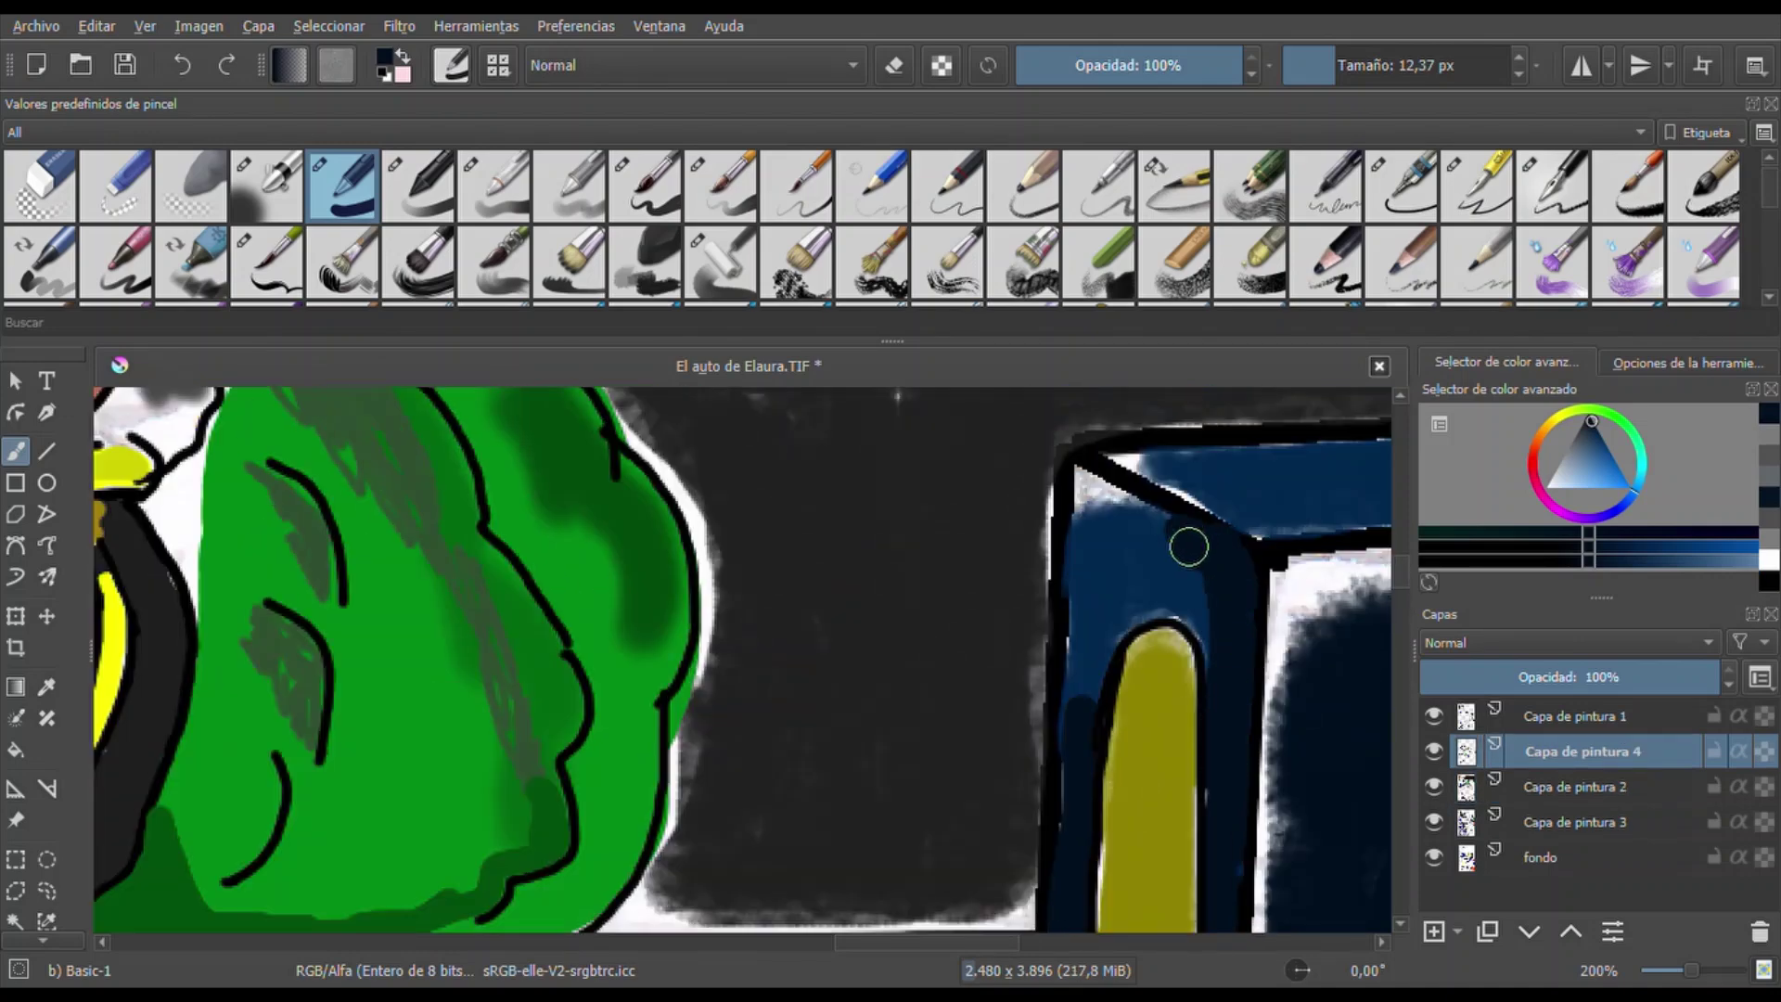
Continue the dark navy over the upper corner of the post and along the adjoining top beam
mouse_move(1188, 548)
left_mouse_down()
mouse_move(1213, 661)
mouse_move(1097, 574)
left_mouse_up()
left_click_drag(1342, 516, 1340, 482)
scroll(1205, 525, "right", 5)
mouse_move(1205, 525)
left_mouse_down()
mouse_move(634, 592)
mouse_move(585, 930)
left_mouse_up()
mouse_move(622, 560)
left_mouse_down()
mouse_move(1311, 485)
mouse_move(1085, 430)
mouse_move(663, 446)
left_mouse_up()
On Capa de pintura 1, reinforce the navy structure's outline in black with the Ink-3 Gpen brush at 9,02 px
key("Page_Up")
key("slash")
key("plus")
key("bracketright")
key("bracketright")
key("bracketright")
key("bracketright")
key("bracketright")
key("bracketright")
mouse_move(588, 624)
left_mouse_down()
mouse_move(727, 537)
mouse_move(779, 547)
left_mouse_up()
Redraw the black outlines at the base of the navy structure and around the red box with straight lines
scroll(934, 828, "down", 10)
left_click_drag(1118, 941, 961, 944)
scroll(707, 654, "down", 3)
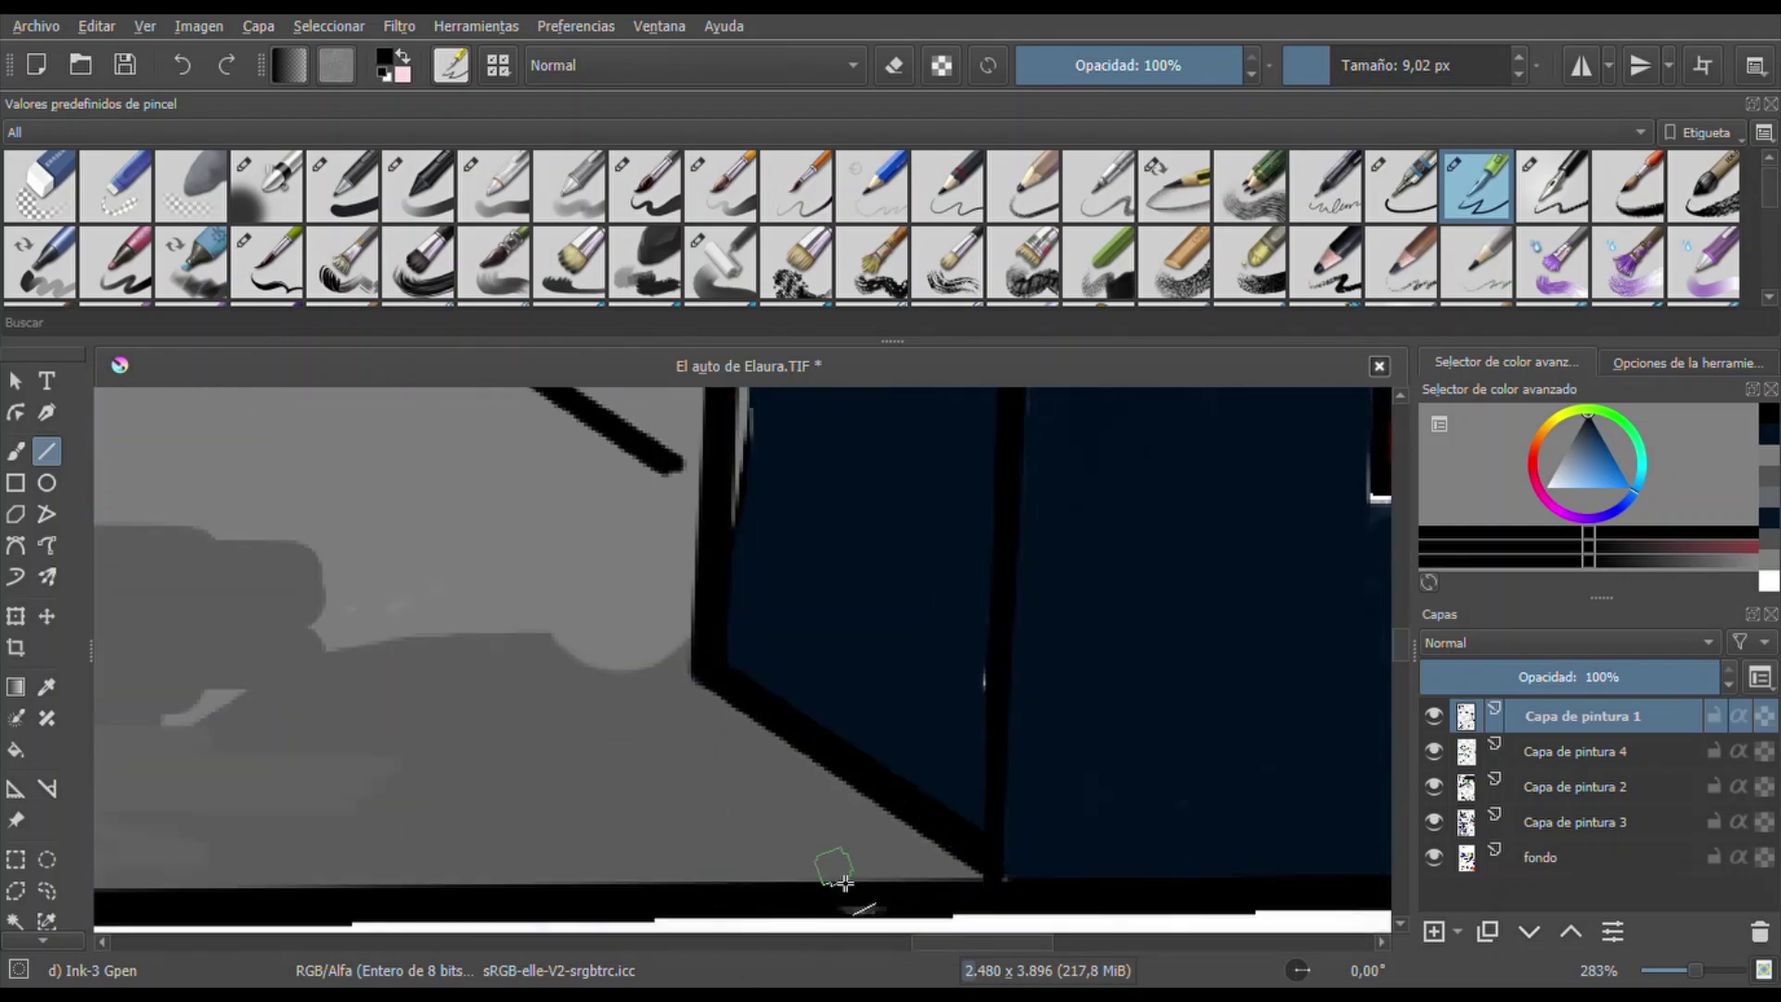
scroll(747, 674, "down", 5)
scroll(747, 675, "up", 5)
scroll(1206, 724, "down", 5)
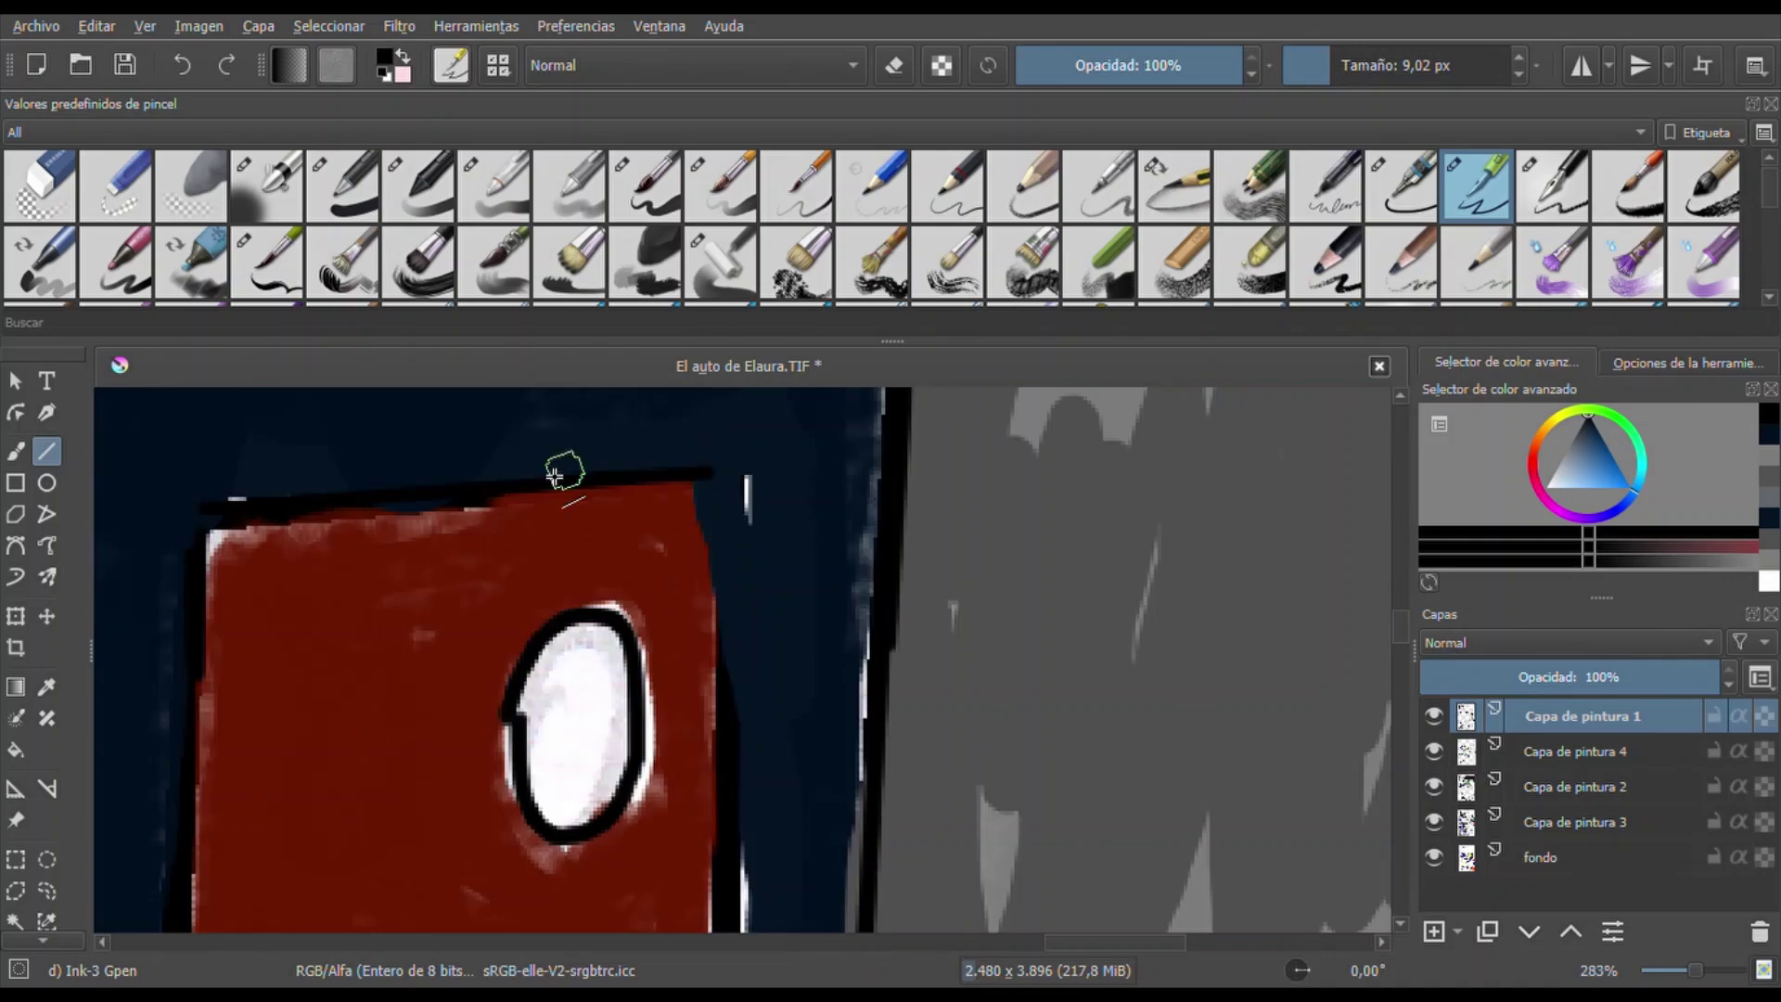
scroll(167, 628, "down", 3)
On Capa de pintura 4, fill the red box's white oval with orange-brown and dark brown tones
key("1")
key("b")
key("Page_Down")
left_click(1547, 449)
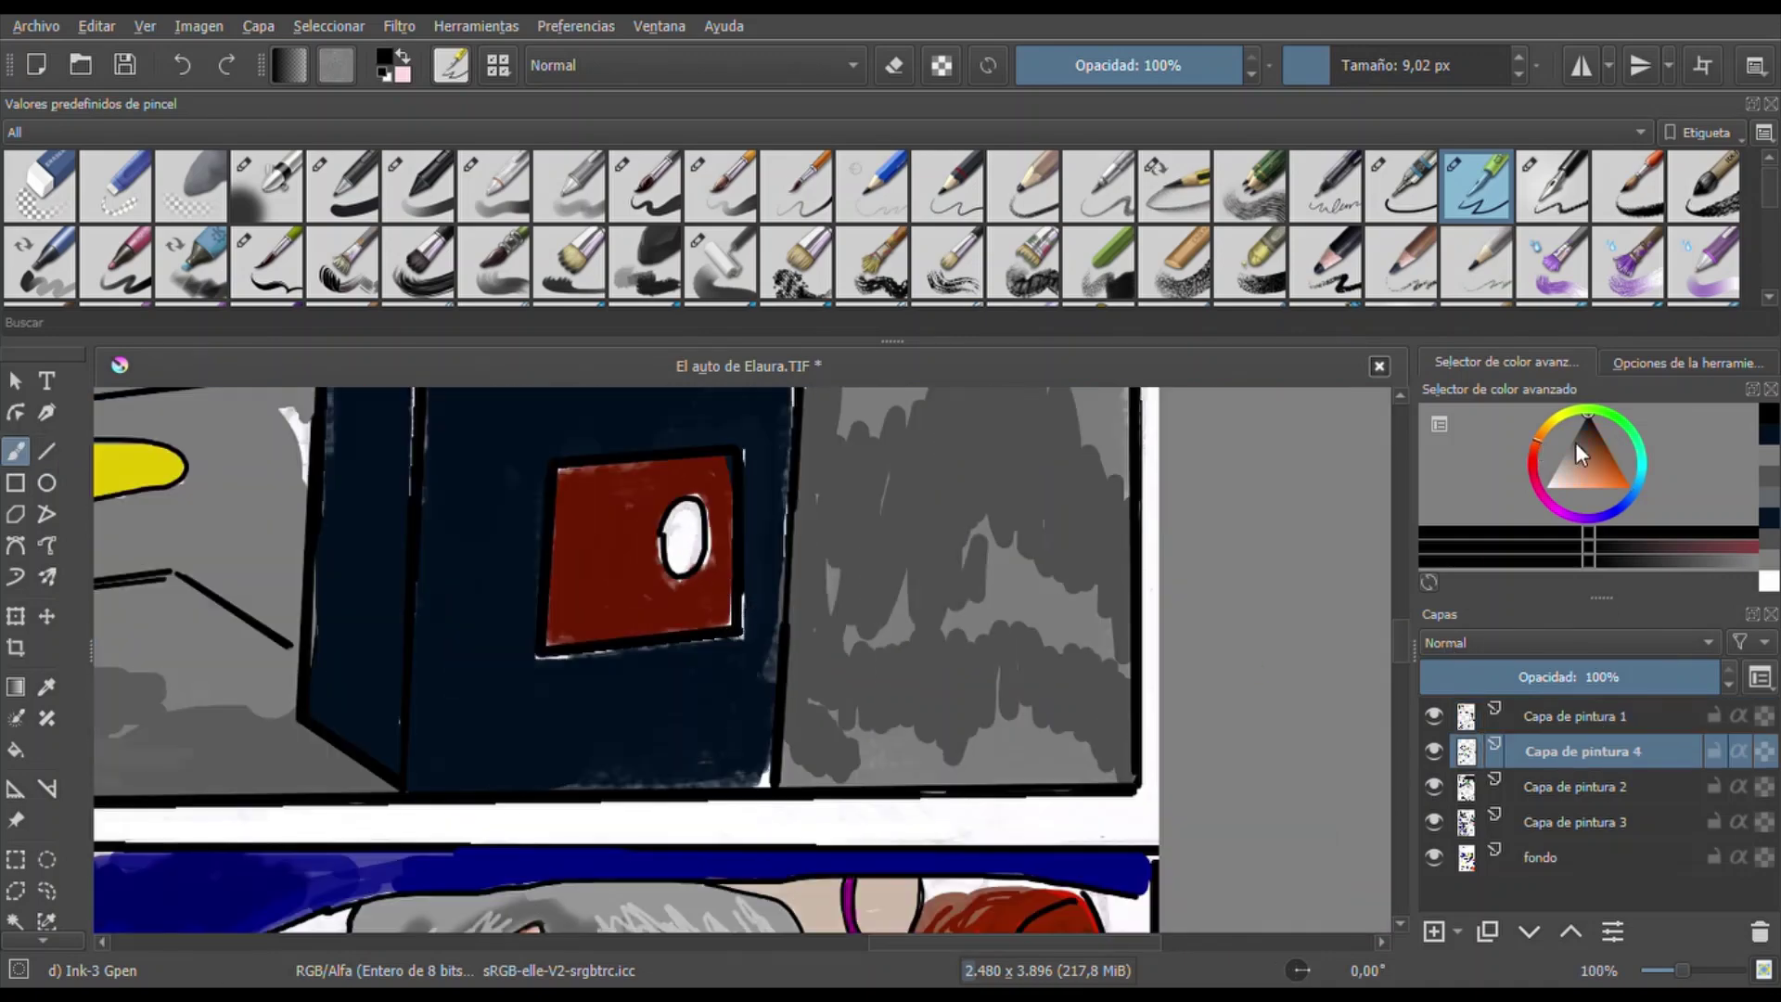
left_click(1603, 440)
scroll(684, 536, "up", 5)
key("slash")
mouse_move(436, 603)
left_mouse_down()
mouse_move(469, 525)
mouse_move(387, 475)
mouse_move(425, 616)
mouse_move(603, 569)
mouse_move(258, 719)
mouse_move(269, 667)
left_mouse_up()
Cover the white gaps inside the red box with dark red and those around it and along the structure's edge with navy
key("minus")
key("minus")
key("minus")
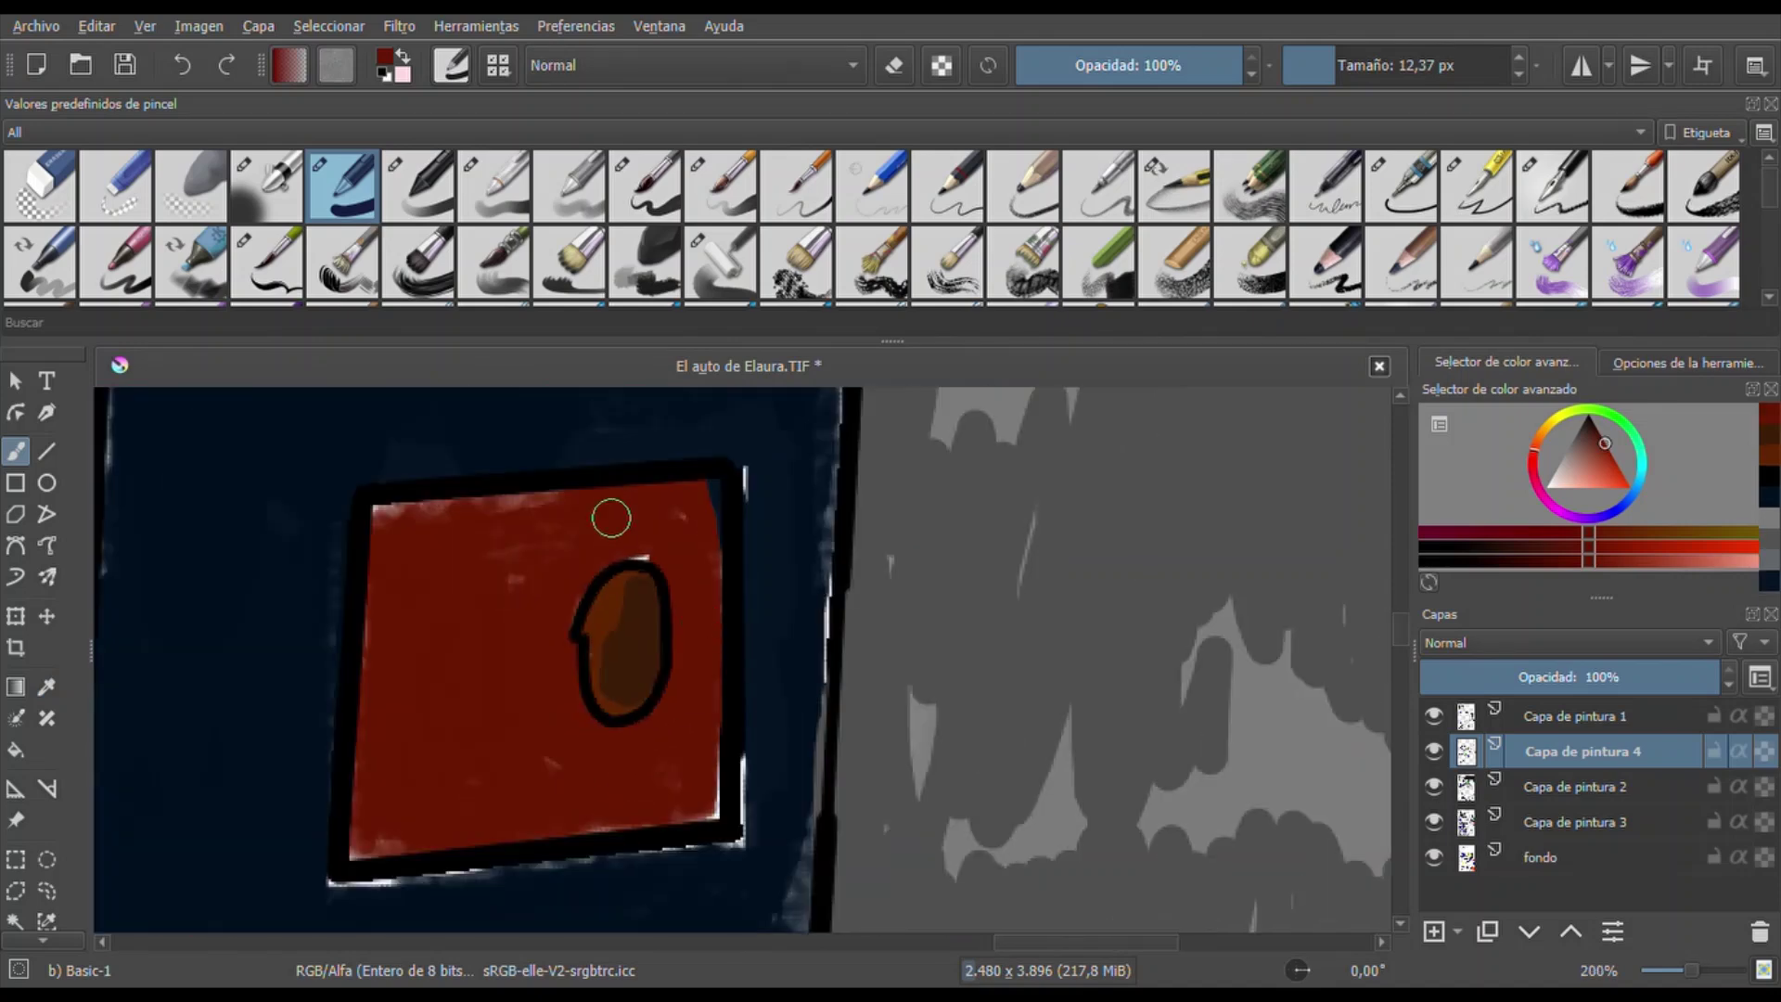
left_click_drag(389, 787, 684, 784)
left_click(320, 904, "ctrl")
mouse_move(334, 891)
left_mouse_down()
mouse_move(548, 867)
mouse_move(742, 756)
left_mouse_up()
left_click_drag(823, 557, 826, 914)
On Capa de pintura 2, cover the white gaps along the narrow post with navy and on the adjacent street with grey
left_click(1401, 397)
scroll(1401, 399, "up", 5)
key("Page_Down")
left_click_drag(892, 807, 888, 399)
key("m")
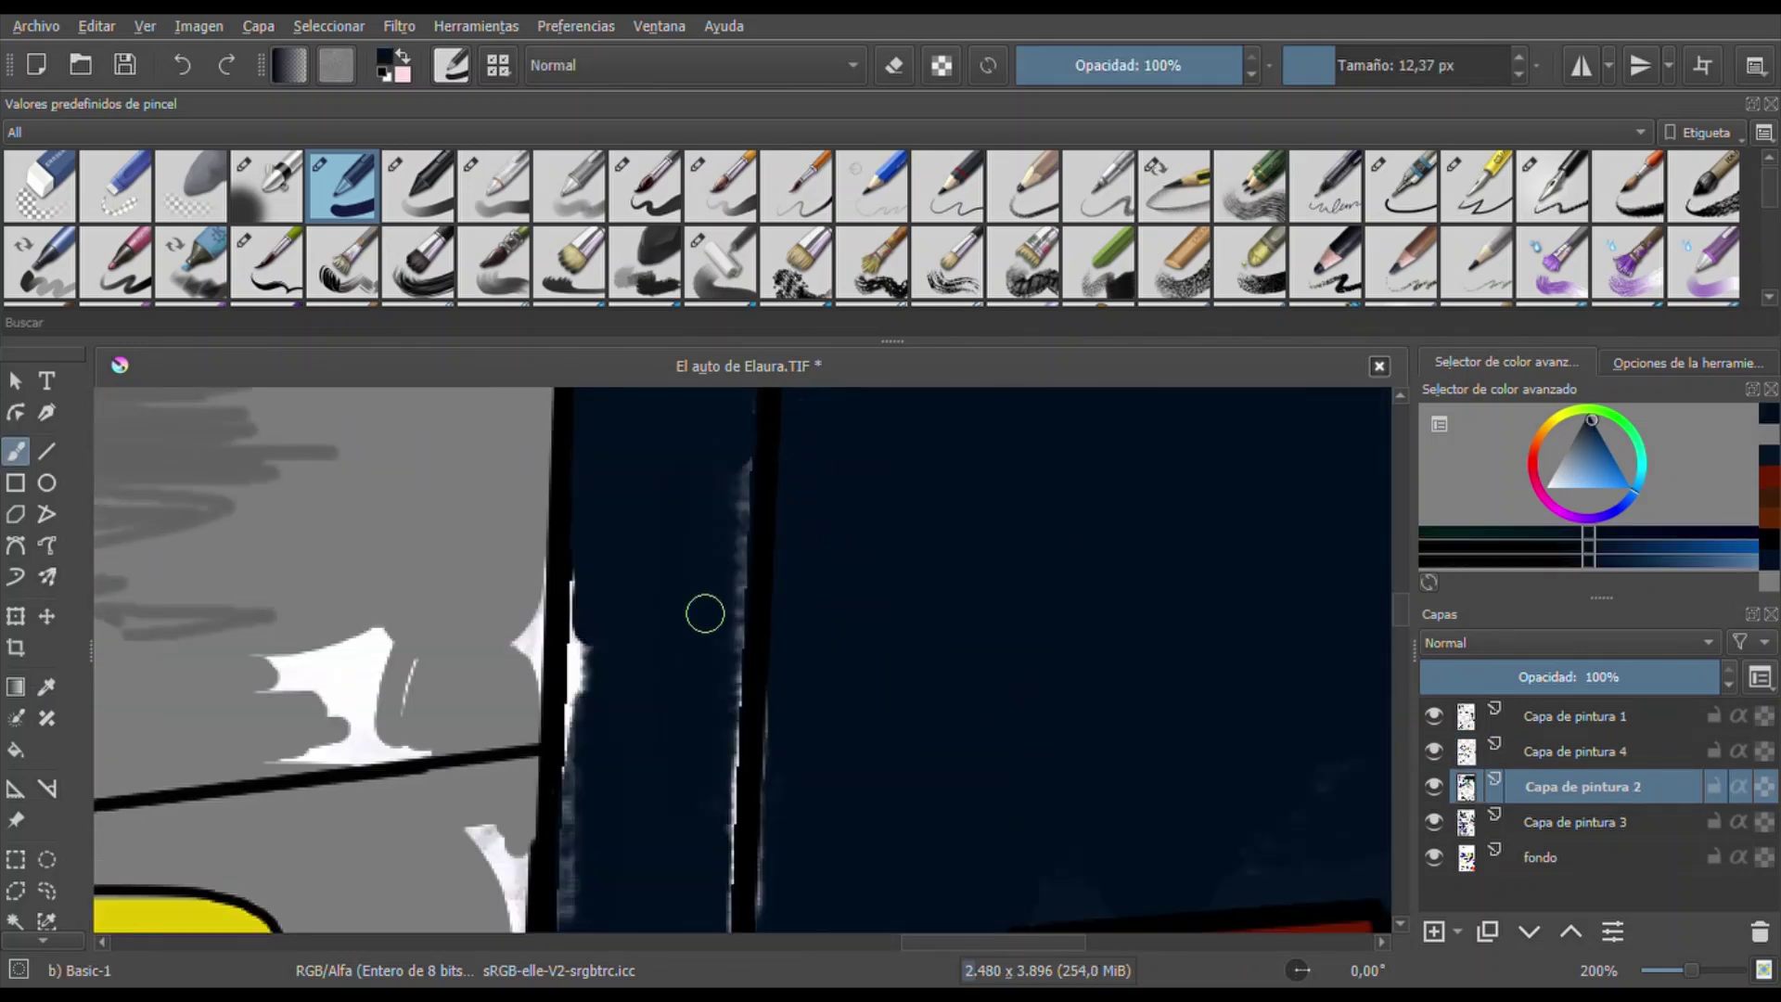
left_click_drag(575, 585, 571, 807)
left_click(310, 575, "ctrl")
left_click_drag(269, 654, 409, 691)
On Capa de pintura 1, add sampled dark grey shading to the pavement around the end of the yellow road marking
left_click(232, 455, "ctrl")
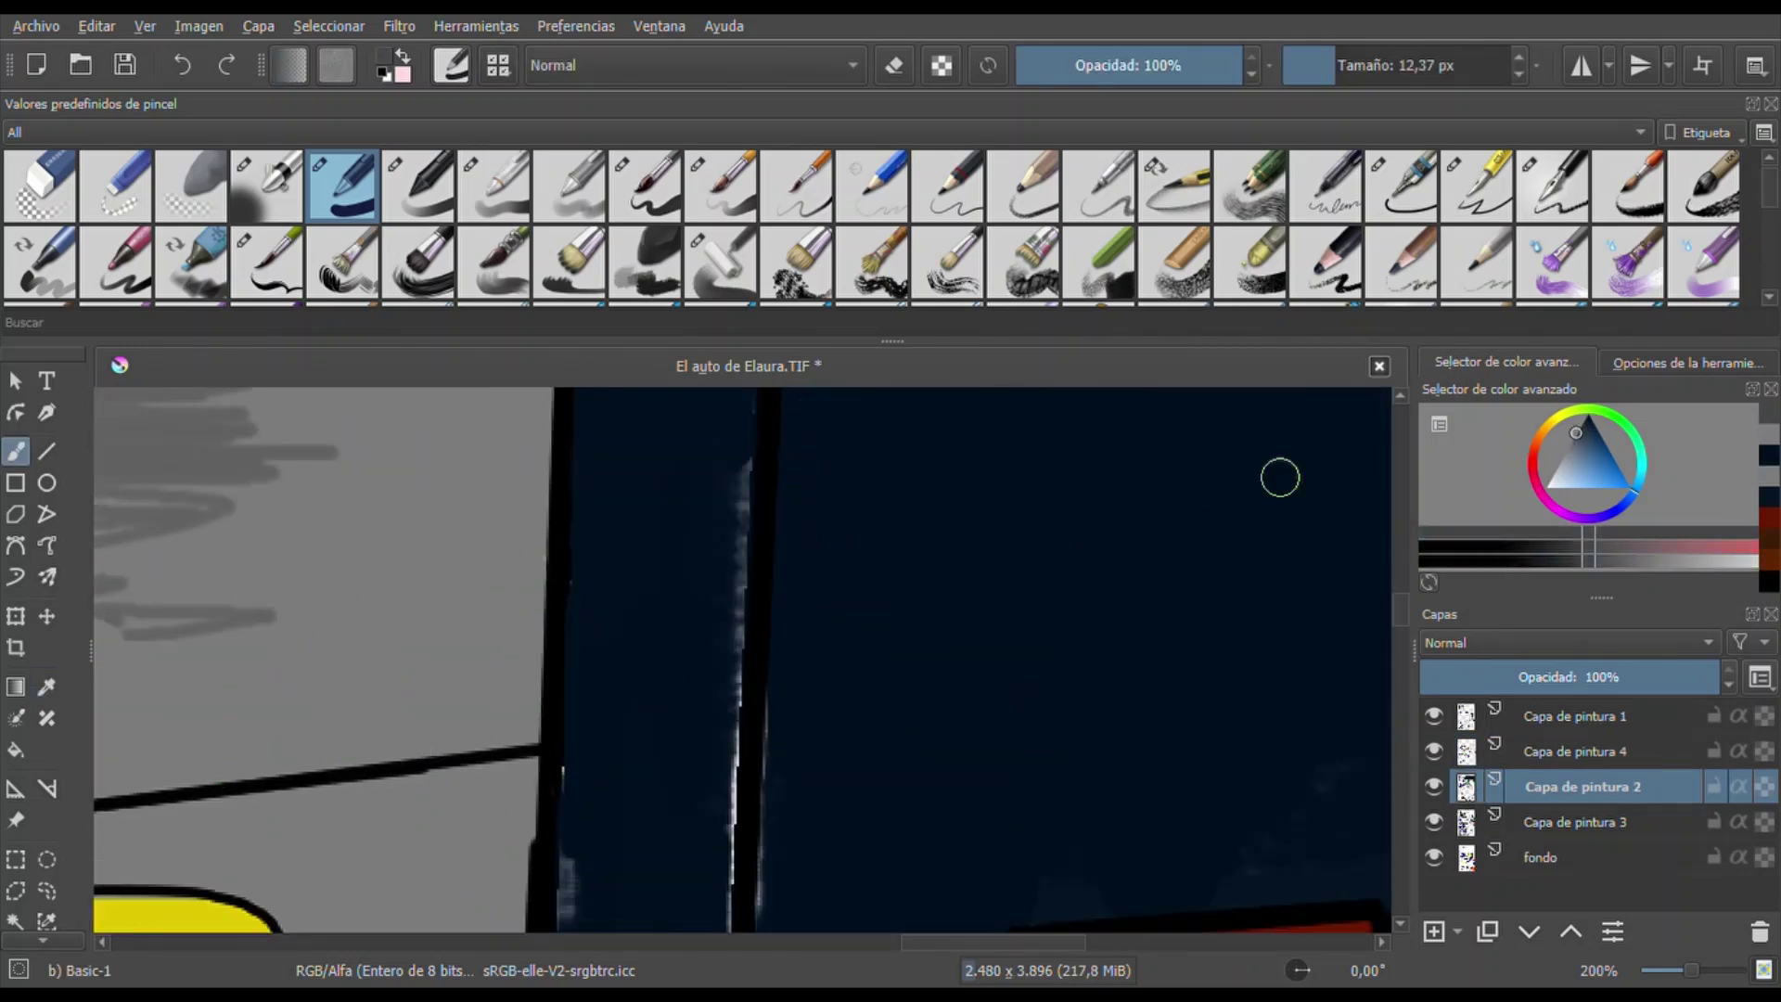
left_click(1577, 715)
left_click_drag(167, 668, 418, 677)
left_click_drag(371, 603, 186, 417)
scroll(325, 650, "down", 3)
mouse_move(408, 821)
left_mouse_down()
mouse_move(202, 842)
mouse_move(241, 575)
left_mouse_up()
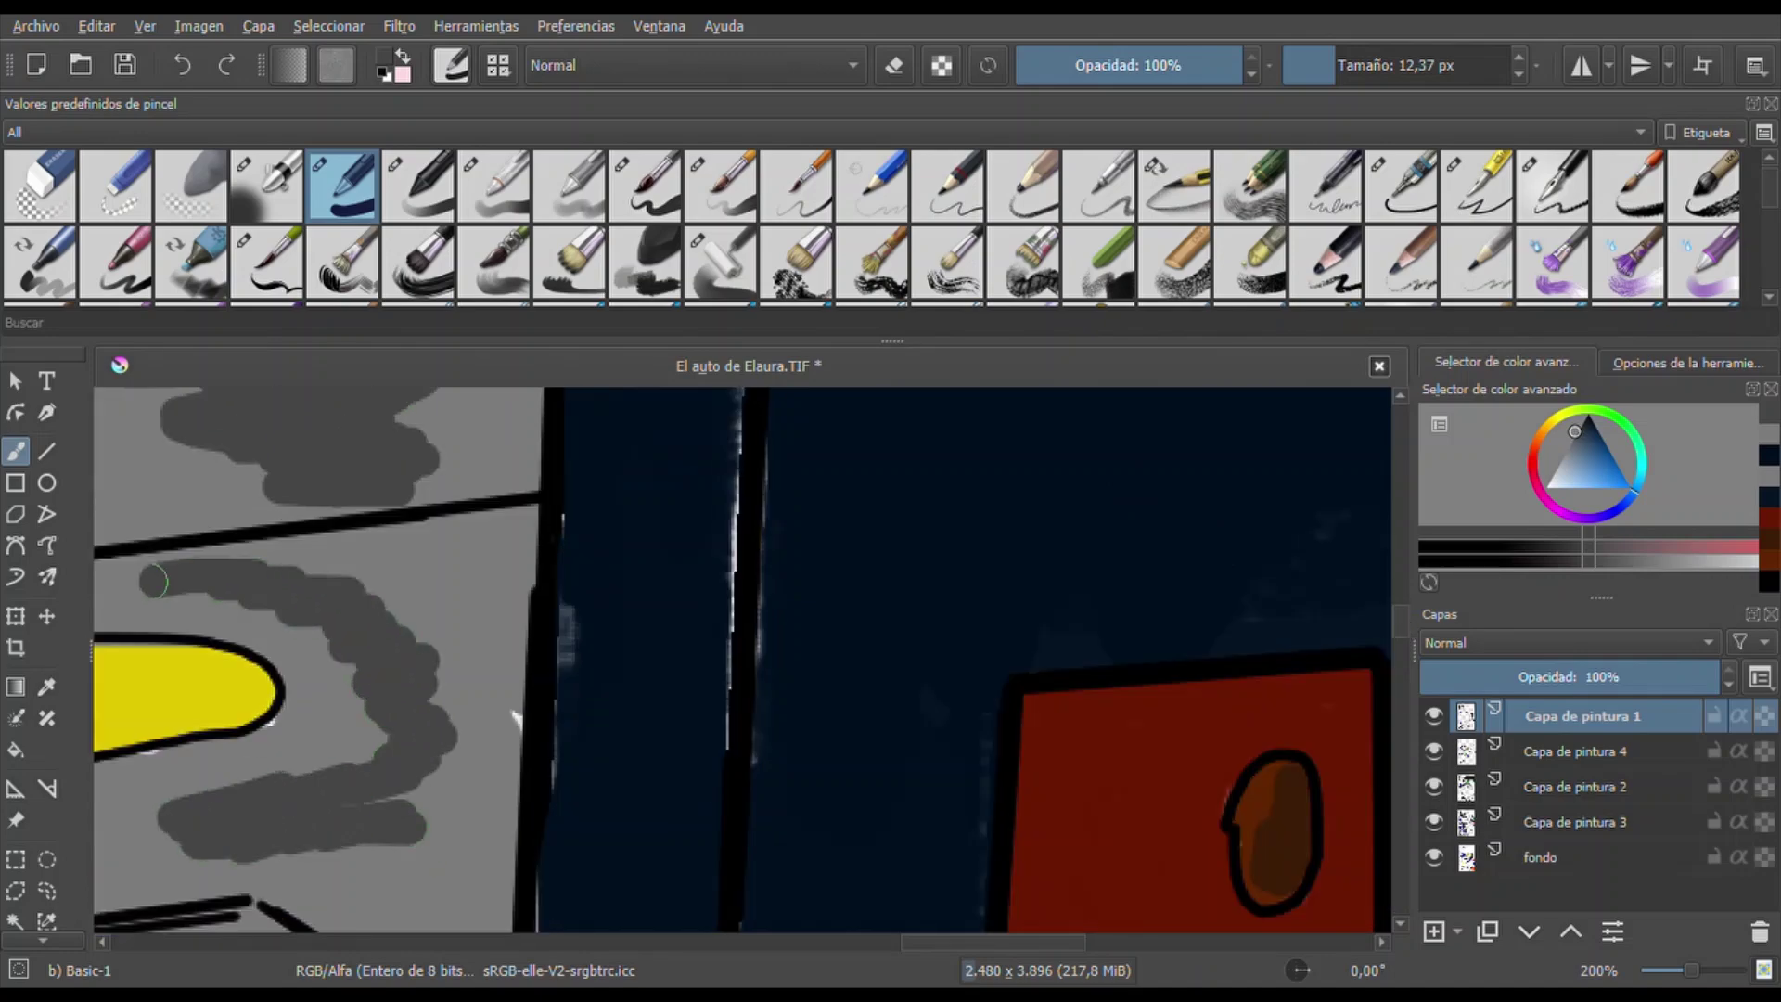
Shade the two yellow road markings with a darker yellow on Capa de pintura 1
scroll(650, 649, "down", 3)
scroll(620, 742, "up", 2)
left_click(1617, 468)
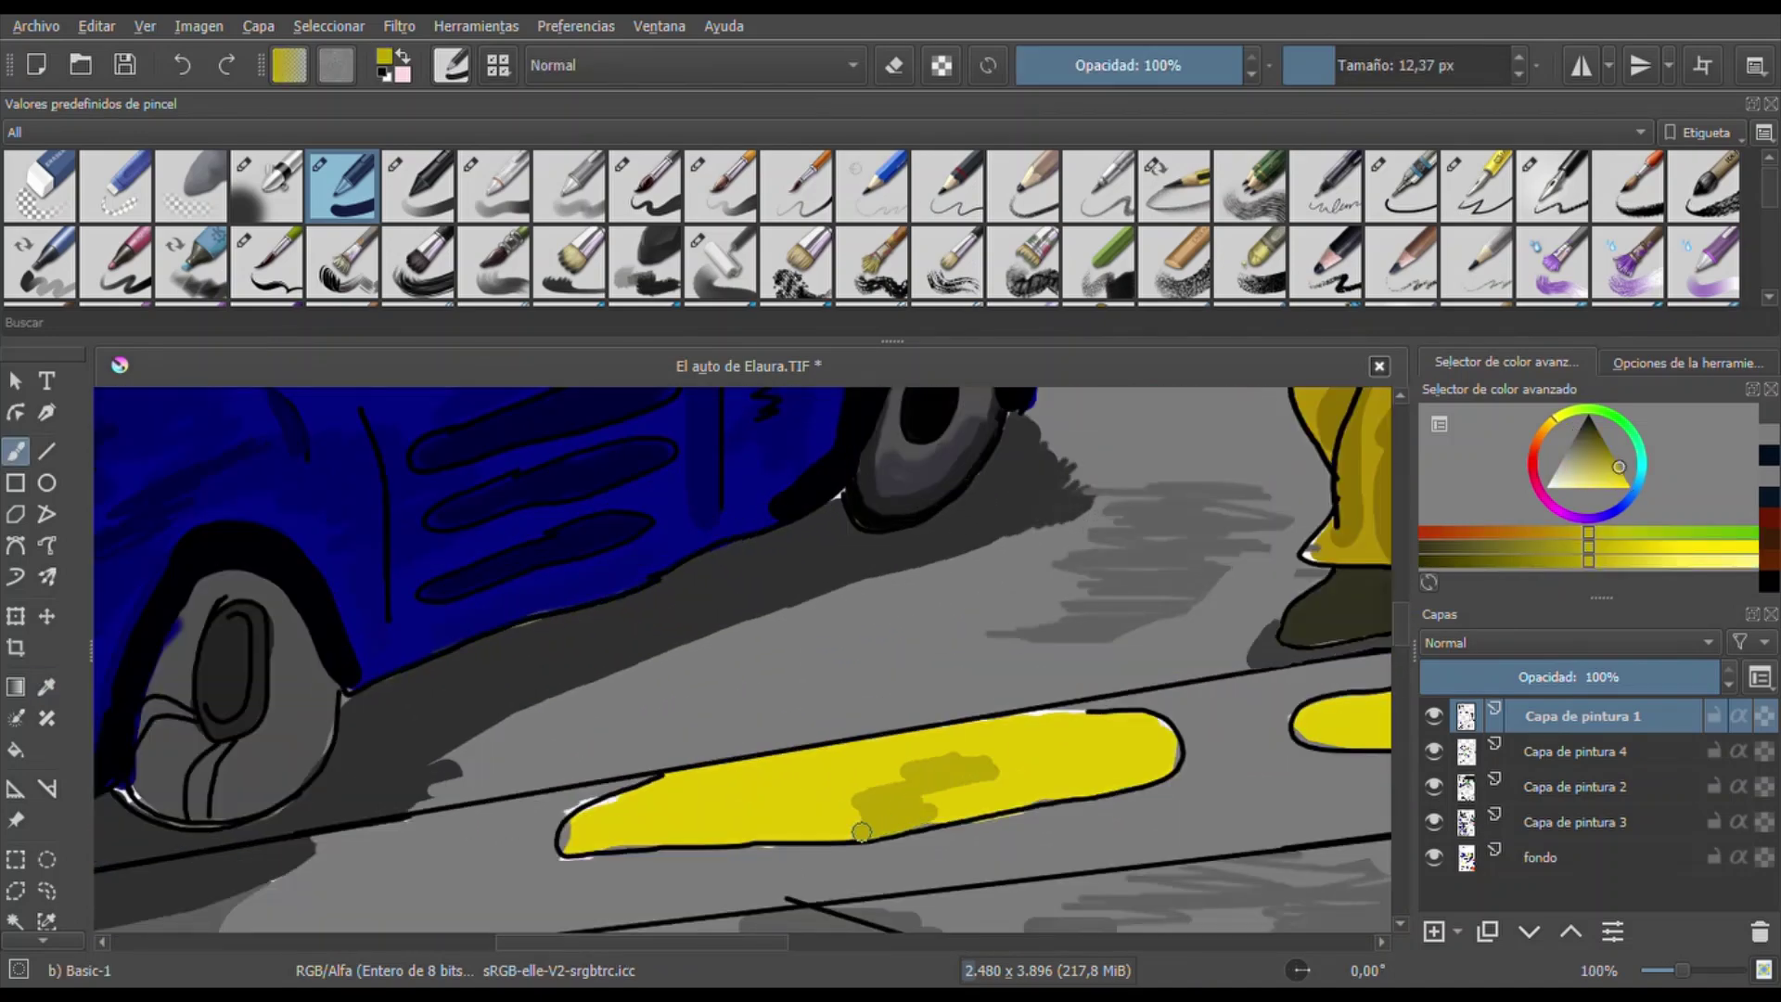
scroll(617, 823, "right", 5)
scroll(940, 719, "down", 3)
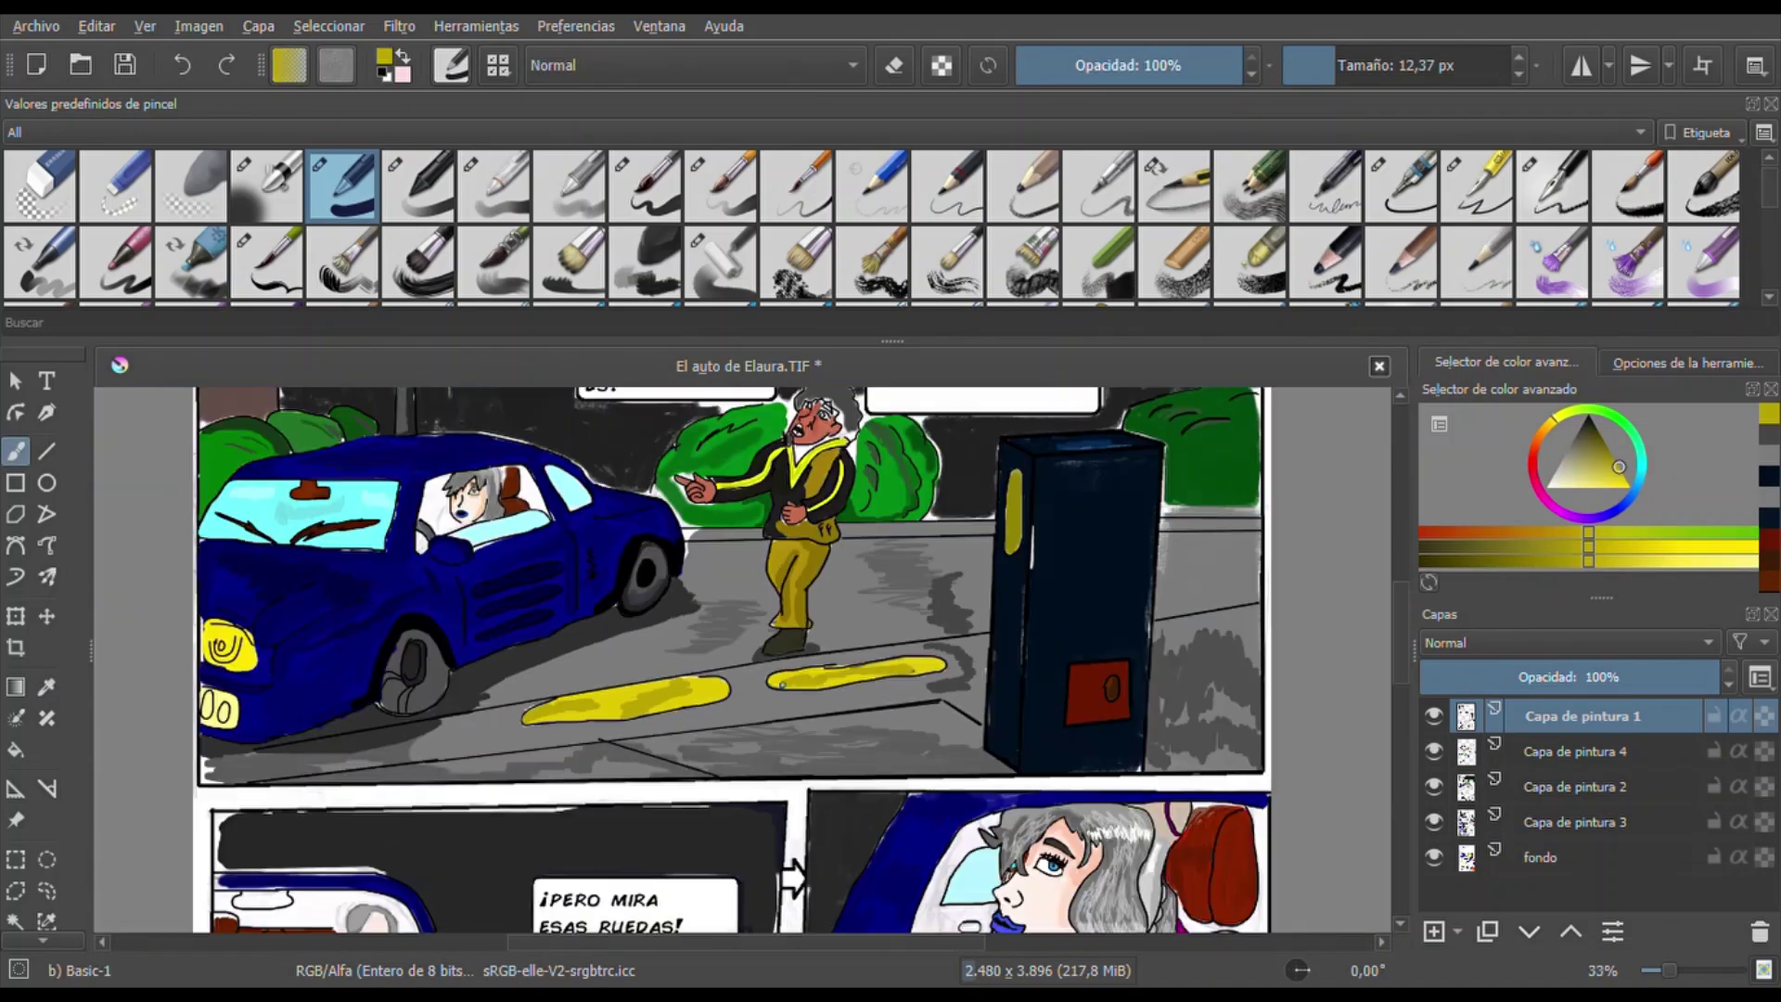
On Capa de pintura 4, cover the white gaps around the man's pointing hand and along the bush's edge with sampled dark green
scroll(779, 519, "up", 6)
left_click(557, 705, "ctrl")
left_click_drag(306, 677, 377, 759)
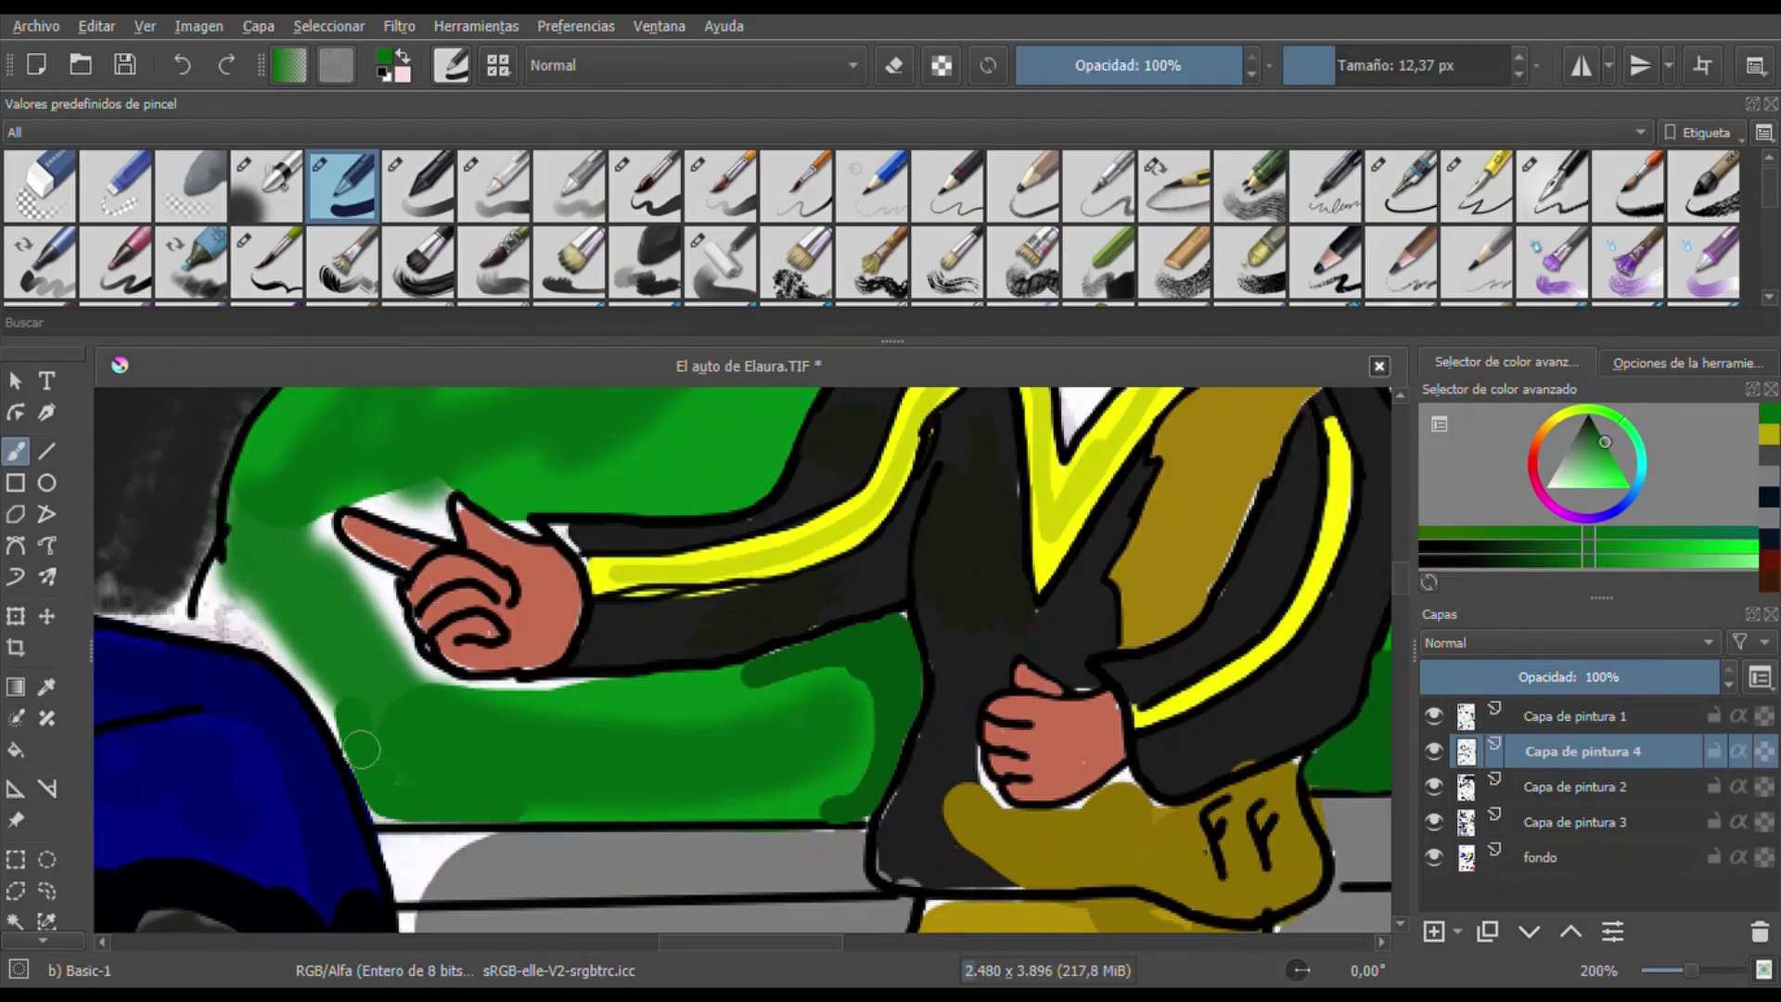
mouse_move(223, 620)
left_mouse_down()
mouse_move(592, 694)
mouse_move(400, 622)
mouse_move(244, 631)
mouse_move(220, 596)
mouse_move(411, 809)
mouse_move(758, 678)
left_mouse_up()
Touch up the man's jacket with sampled mustard and cover the white gaps above the bush with dark grey
left_click(1067, 779, "ctrl")
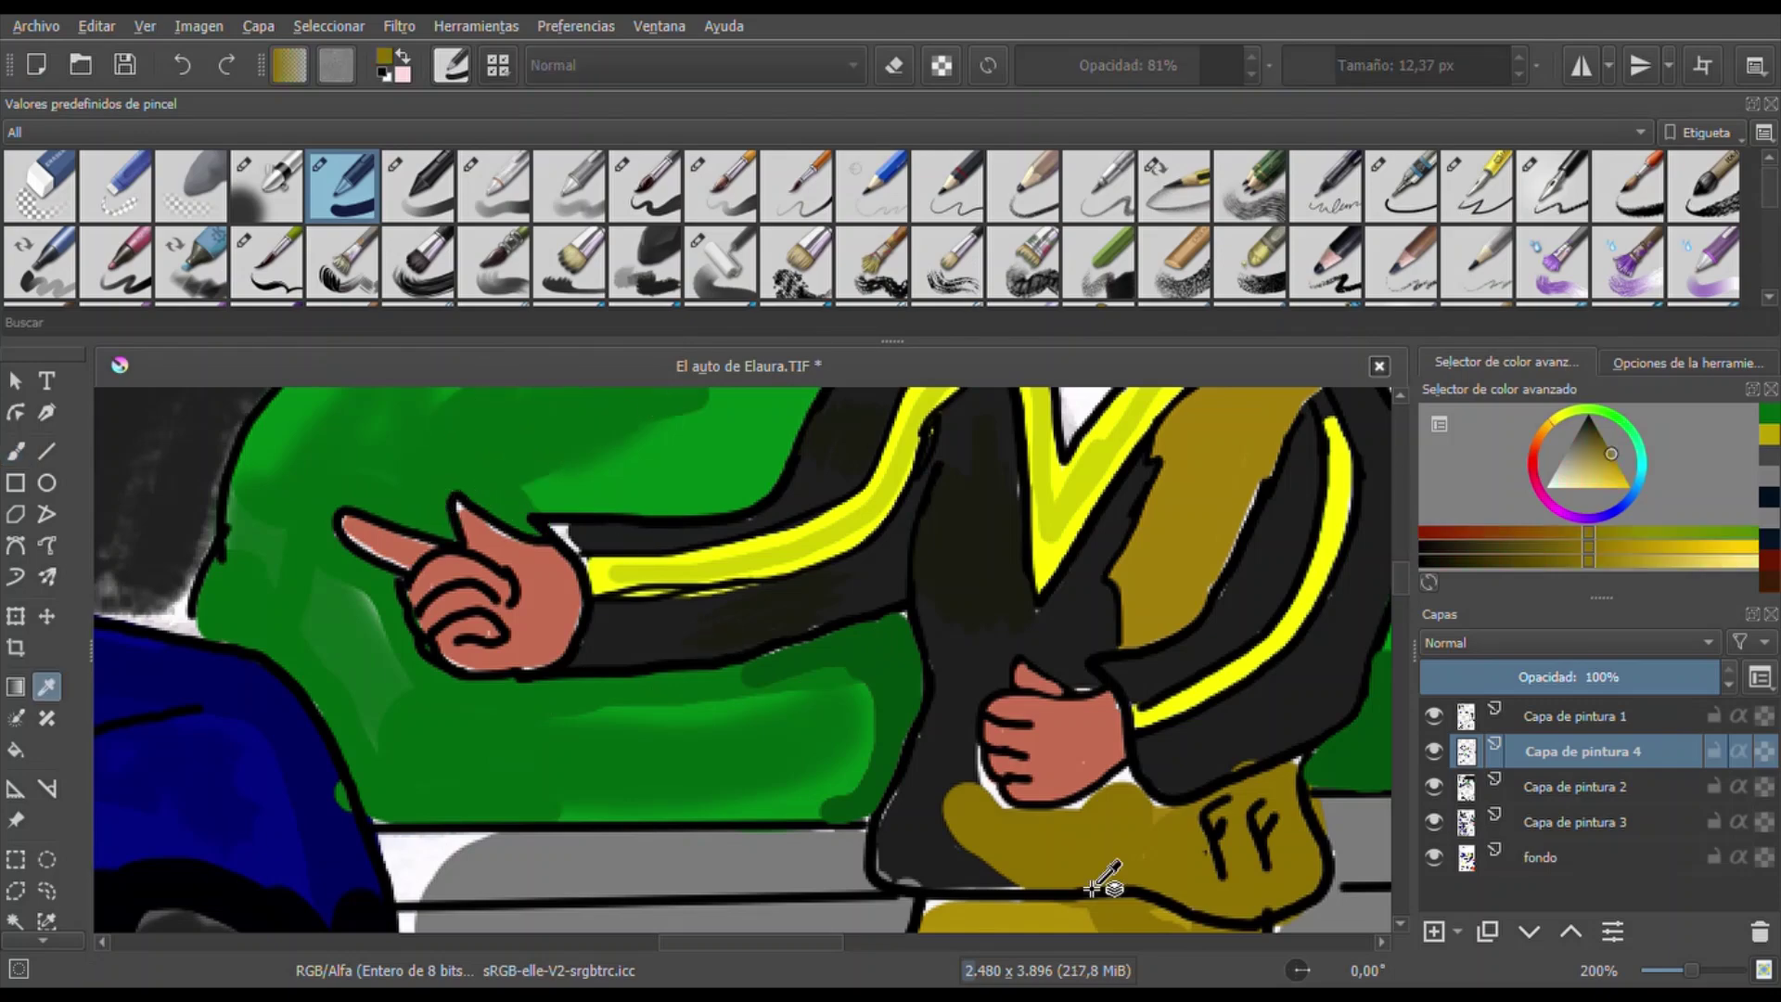
scroll(653, 470, "up", 3)
left_click_drag(653, 470, 476, 445)
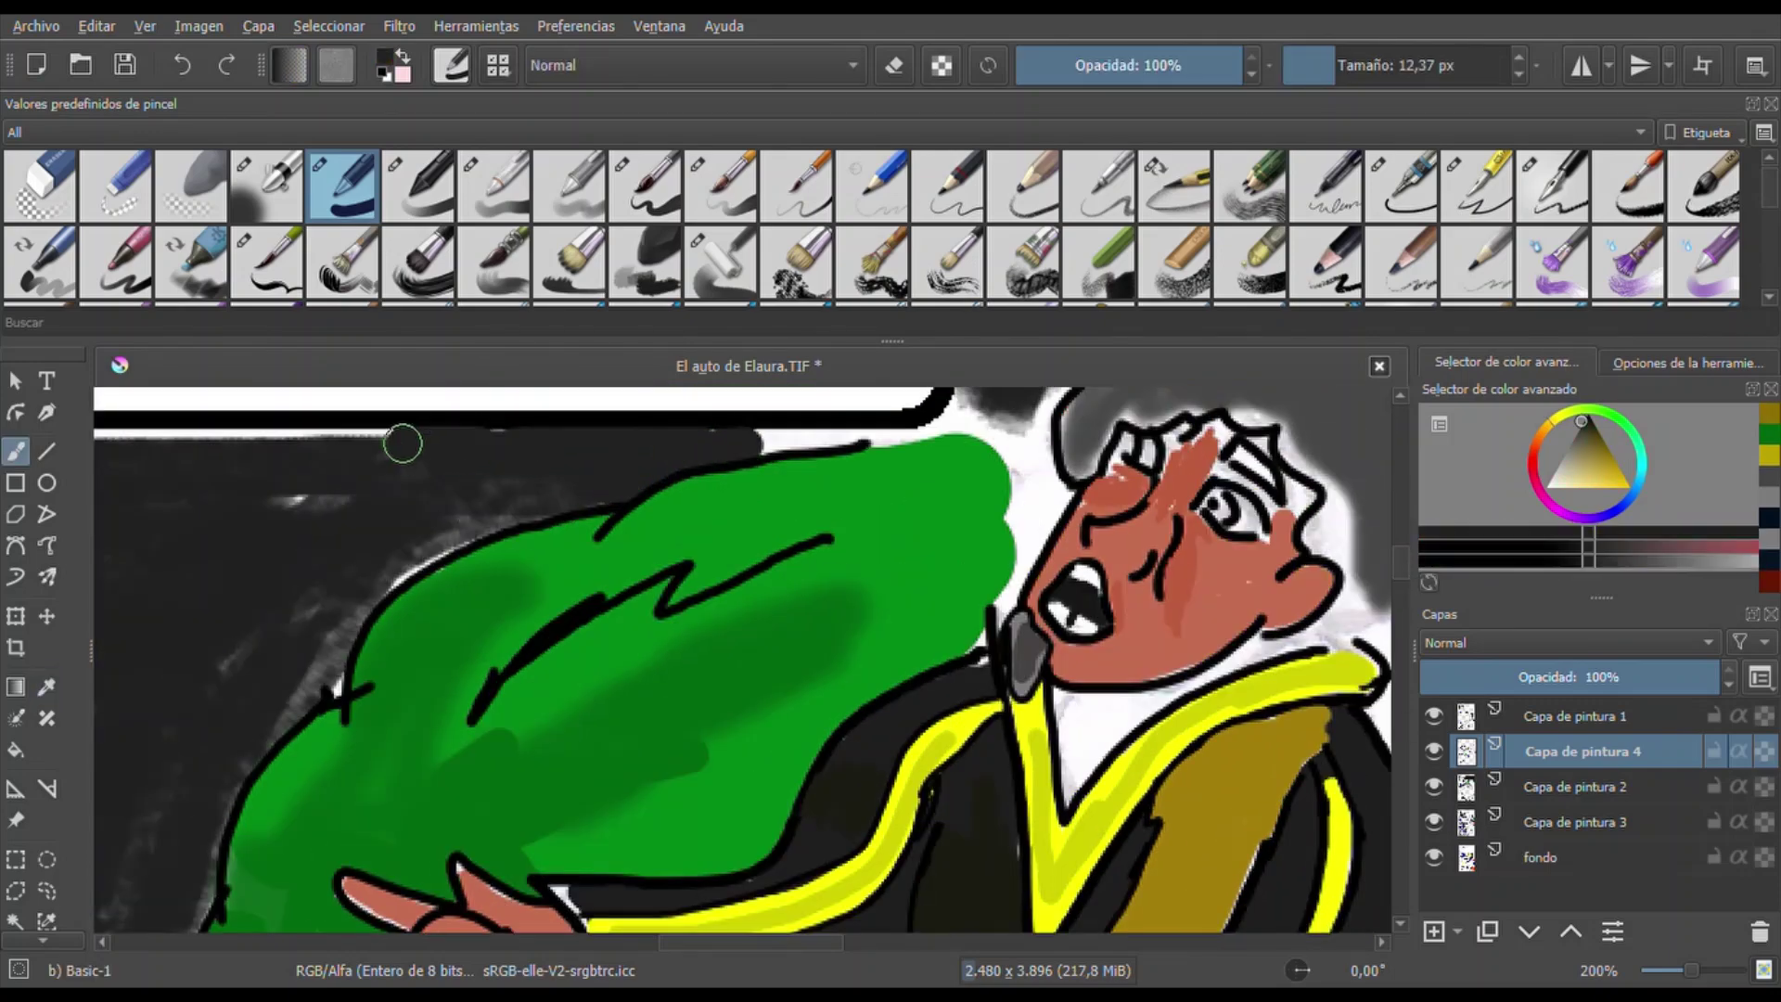
left_click_drag(774, 436, 974, 413)
On Capa de pintura 1, complete the bush's black upper outline with Ink-3 Gpen and fill its edge beside the man's face green
left_click(1576, 715)
left_click(1477, 186)
left_click(979, 501, "ctrl")
left_click_drag(1011, 519, 1021, 473)
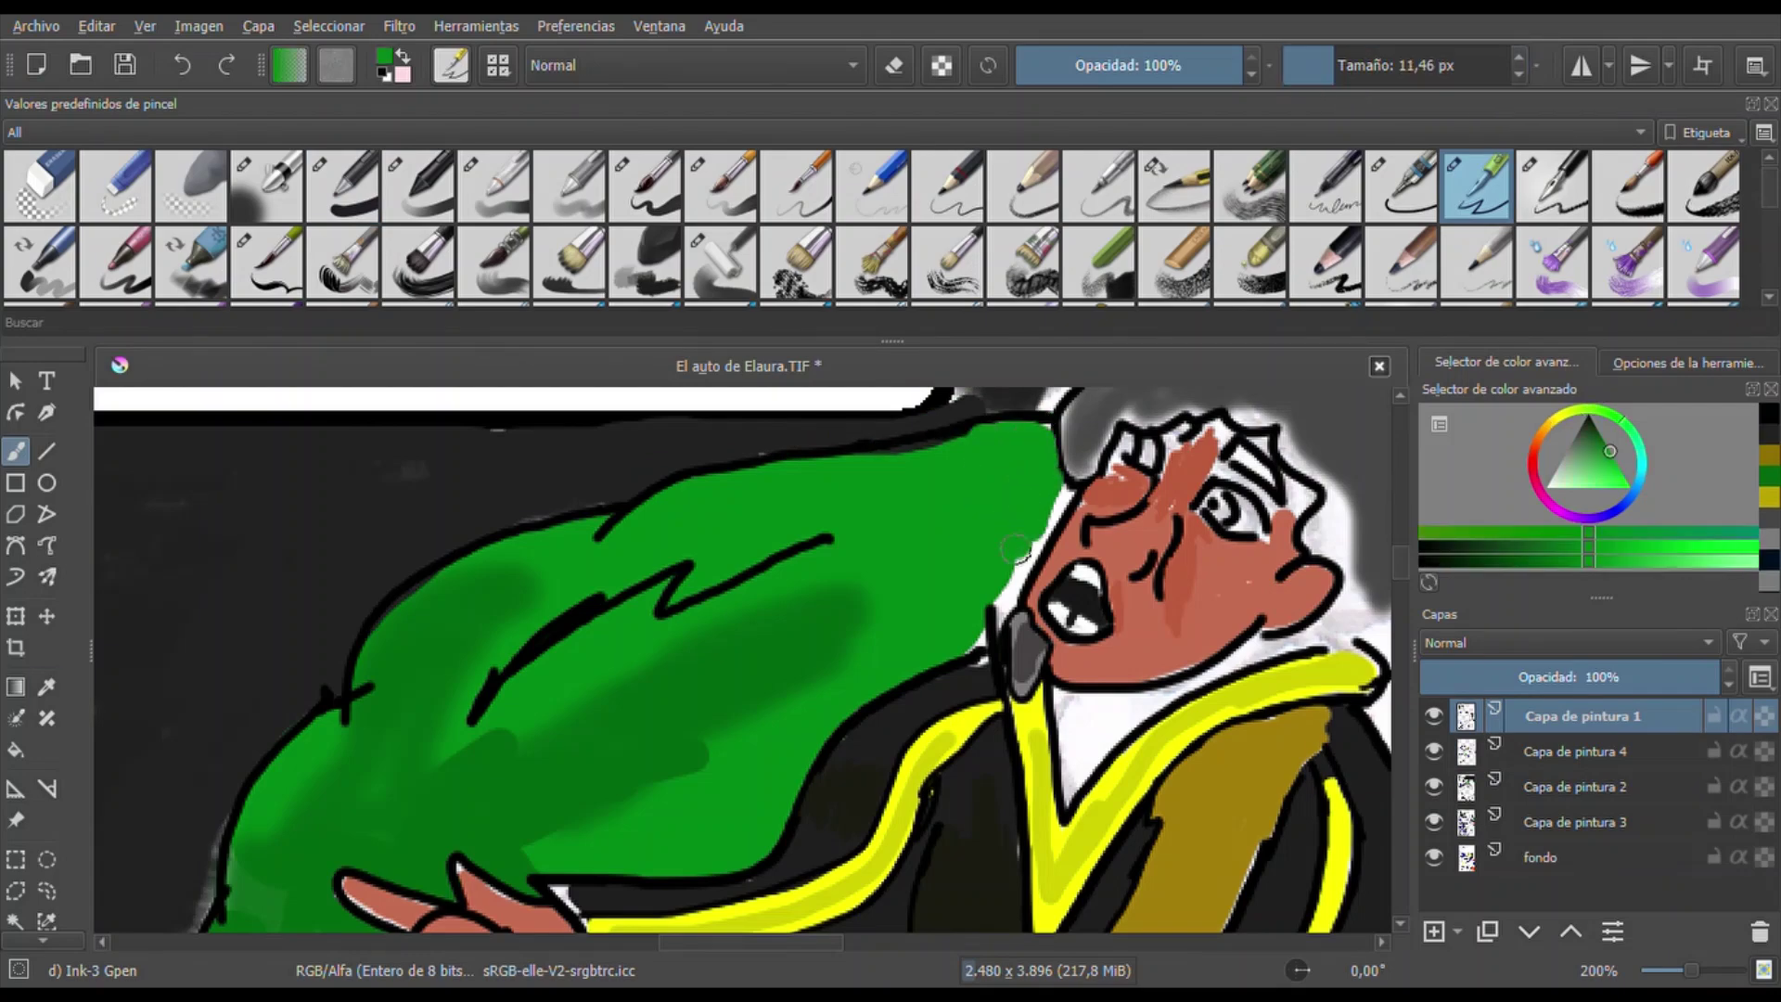
With a smaller brush, colour the man's eye on Capa de pintura 1 with a brown iris and clean white around it
scroll(948, 647, "up", 6)
left_click(974, 663, "ctrl")
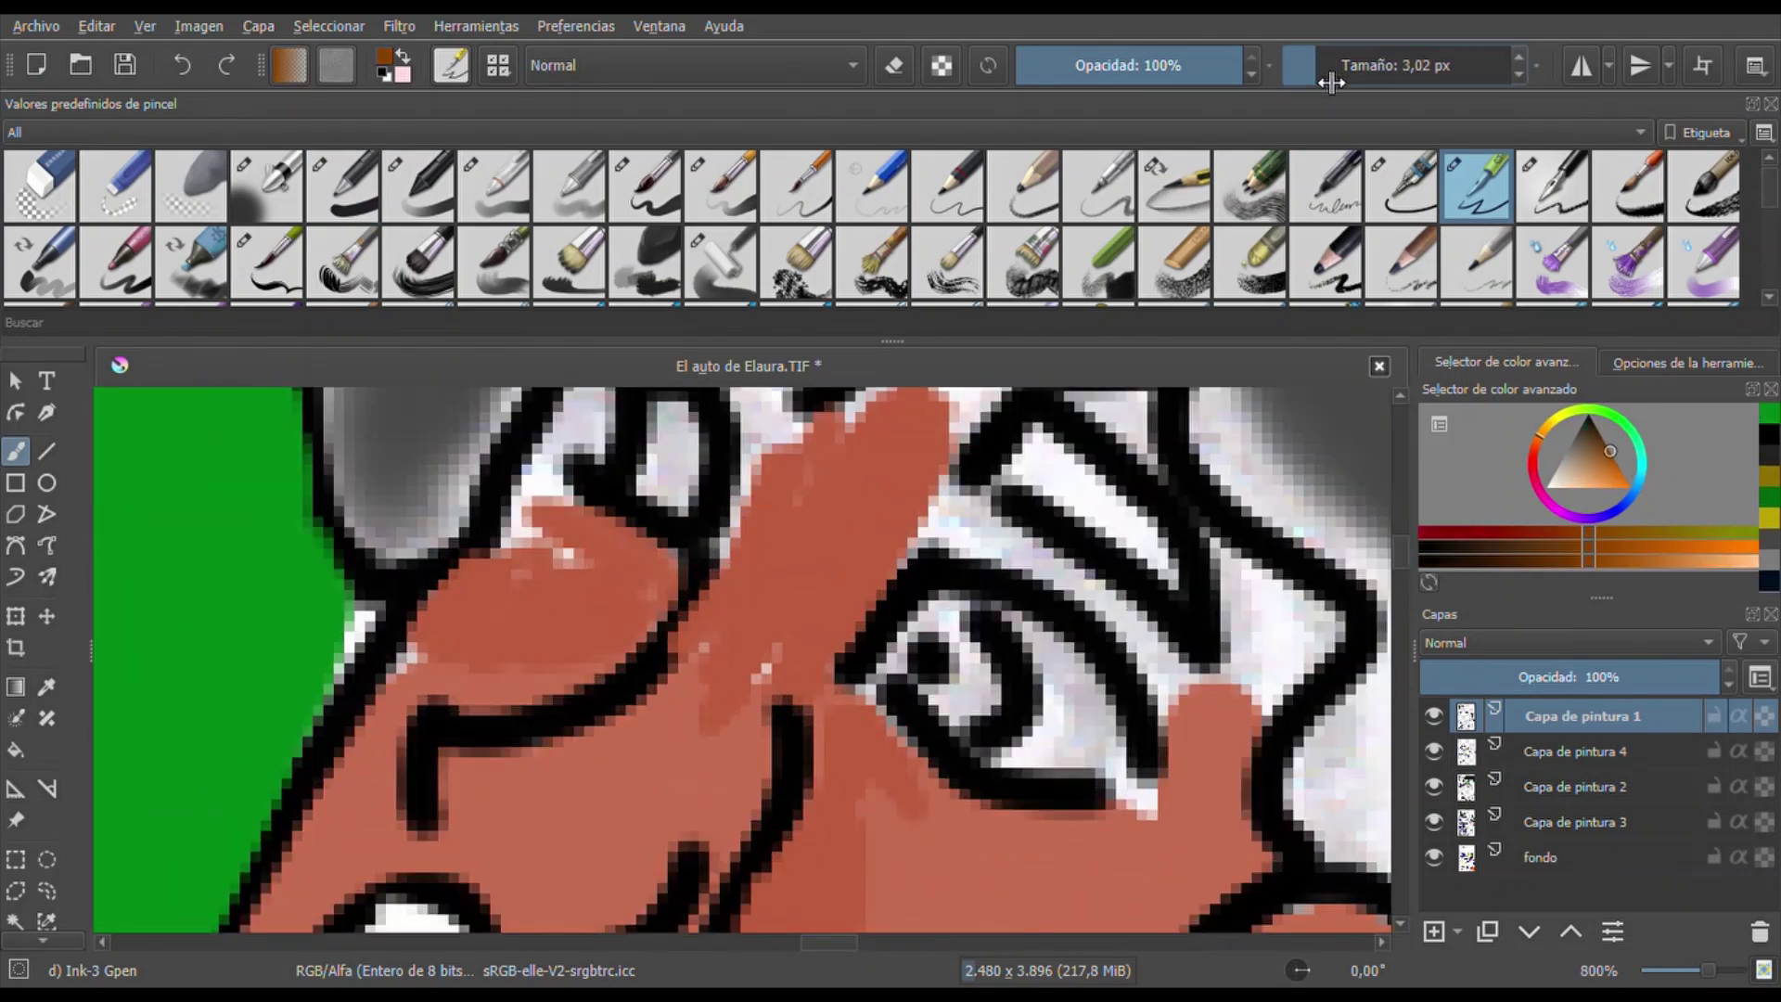
left_click_drag(1344, 70, 1312, 70)
left_click(1549, 857)
left_click(1058, 663, "ctrl")
left_click(1521, 716)
mouse_move(1025, 640)
left_mouse_down()
mouse_move(992, 752)
mouse_move(899, 640)
mouse_move(784, 567)
left_mouse_up()
scroll(1399, 545, "up", 2)
Using the Basic-1 brush, fill the man's hair with dark grey and his eyebrow with a darker tone
left_click(1599, 461)
left_click(342, 186)
mouse_move(1243, 732)
left_mouse_down()
mouse_move(1326, 863)
mouse_move(978, 648)
left_mouse_up()
key("minus")
left_click(1102, 594, "ctrl")
mouse_move(1102, 594)
left_mouse_down()
mouse_move(938, 473)
mouse_move(584, 529)
mouse_move(1110, 521)
mouse_move(1211, 740)
mouse_move(1196, 890)
mouse_move(1156, 648)
left_mouse_up()
On Capa de pintura 4, shade the man's forehead and nose bridge with red-brown and fill the gaps around his eyes
scroll(1156, 648, "up", 2)
left_click(816, 528, "ctrl")
mouse_move(816, 528)
left_mouse_down()
mouse_move(842, 604)
mouse_move(954, 643)
left_mouse_up()
key("Page_Down")
left_click(1185, 755, "ctrl")
left_click_drag(1184, 755, 923, 501)
scroll(923, 501, "down", 2)
left_click_drag(793, 561, 807, 608)
left_click(1018, 624, "ctrl")
left_click_drag(928, 548, 883, 845)
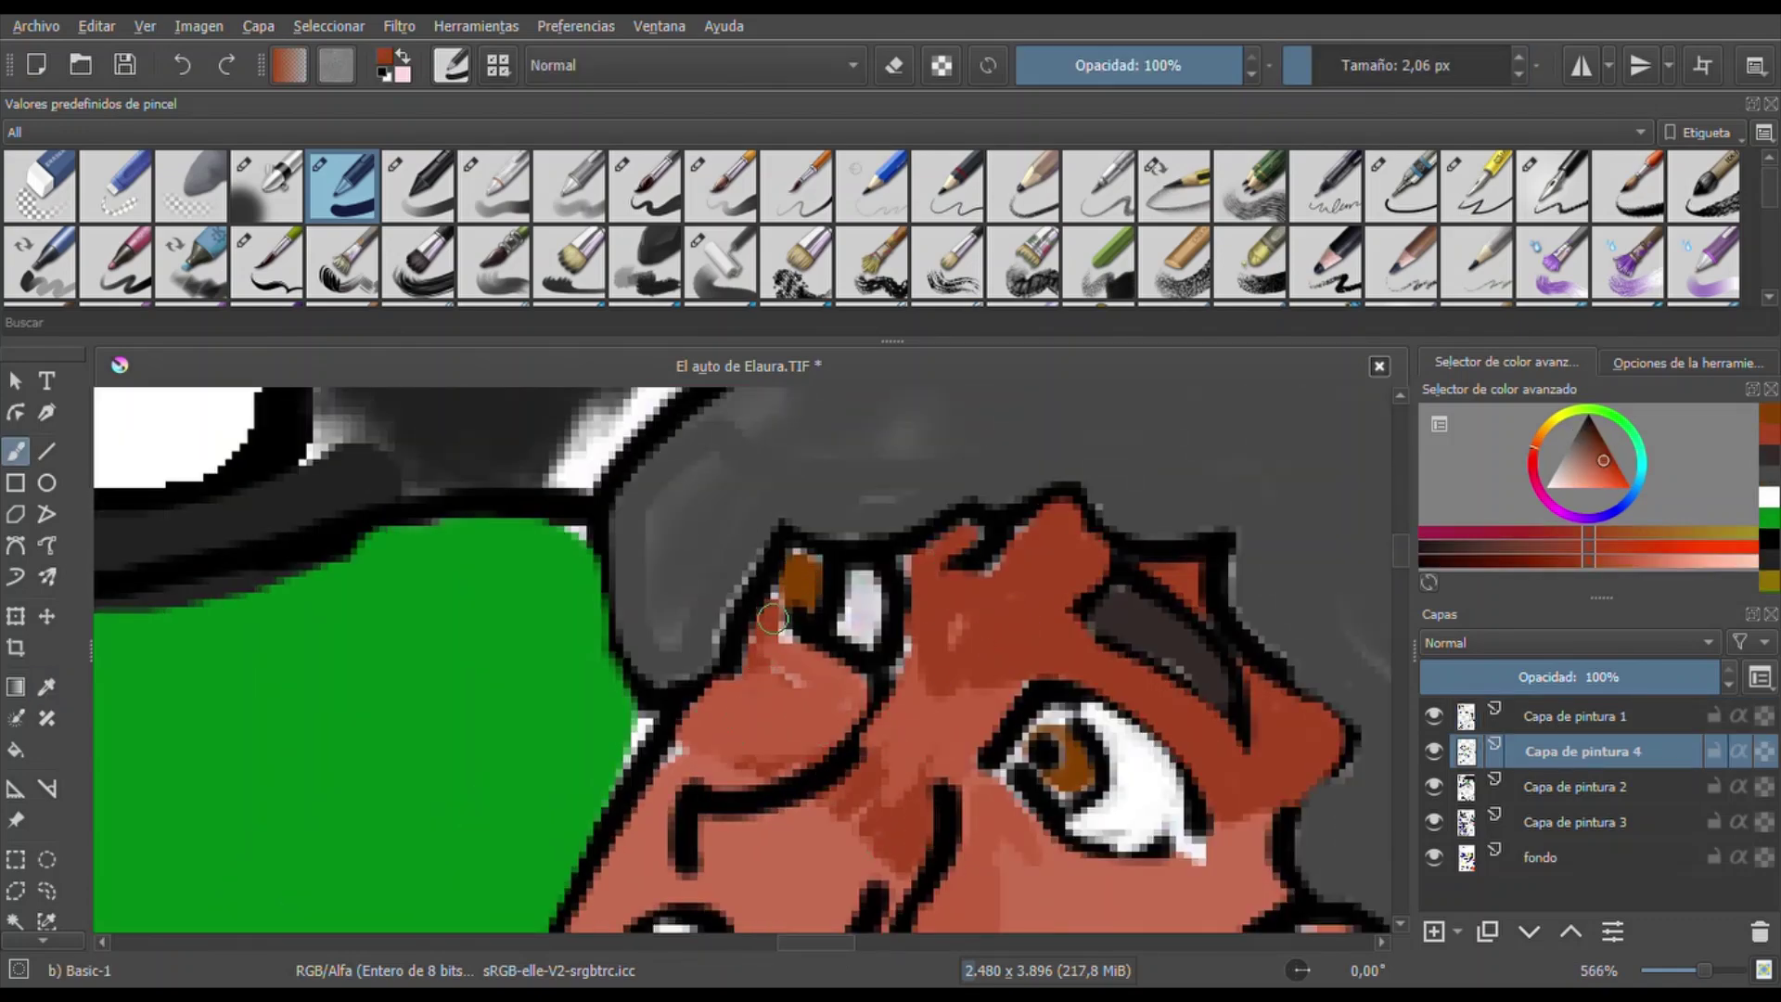
Add darker green shading strokes to the bush beside the man's face
left_click(325, 649, "ctrl")
mouse_move(111, 594)
left_mouse_down()
mouse_move(427, 715)
mouse_move(213, 918)
left_mouse_up()
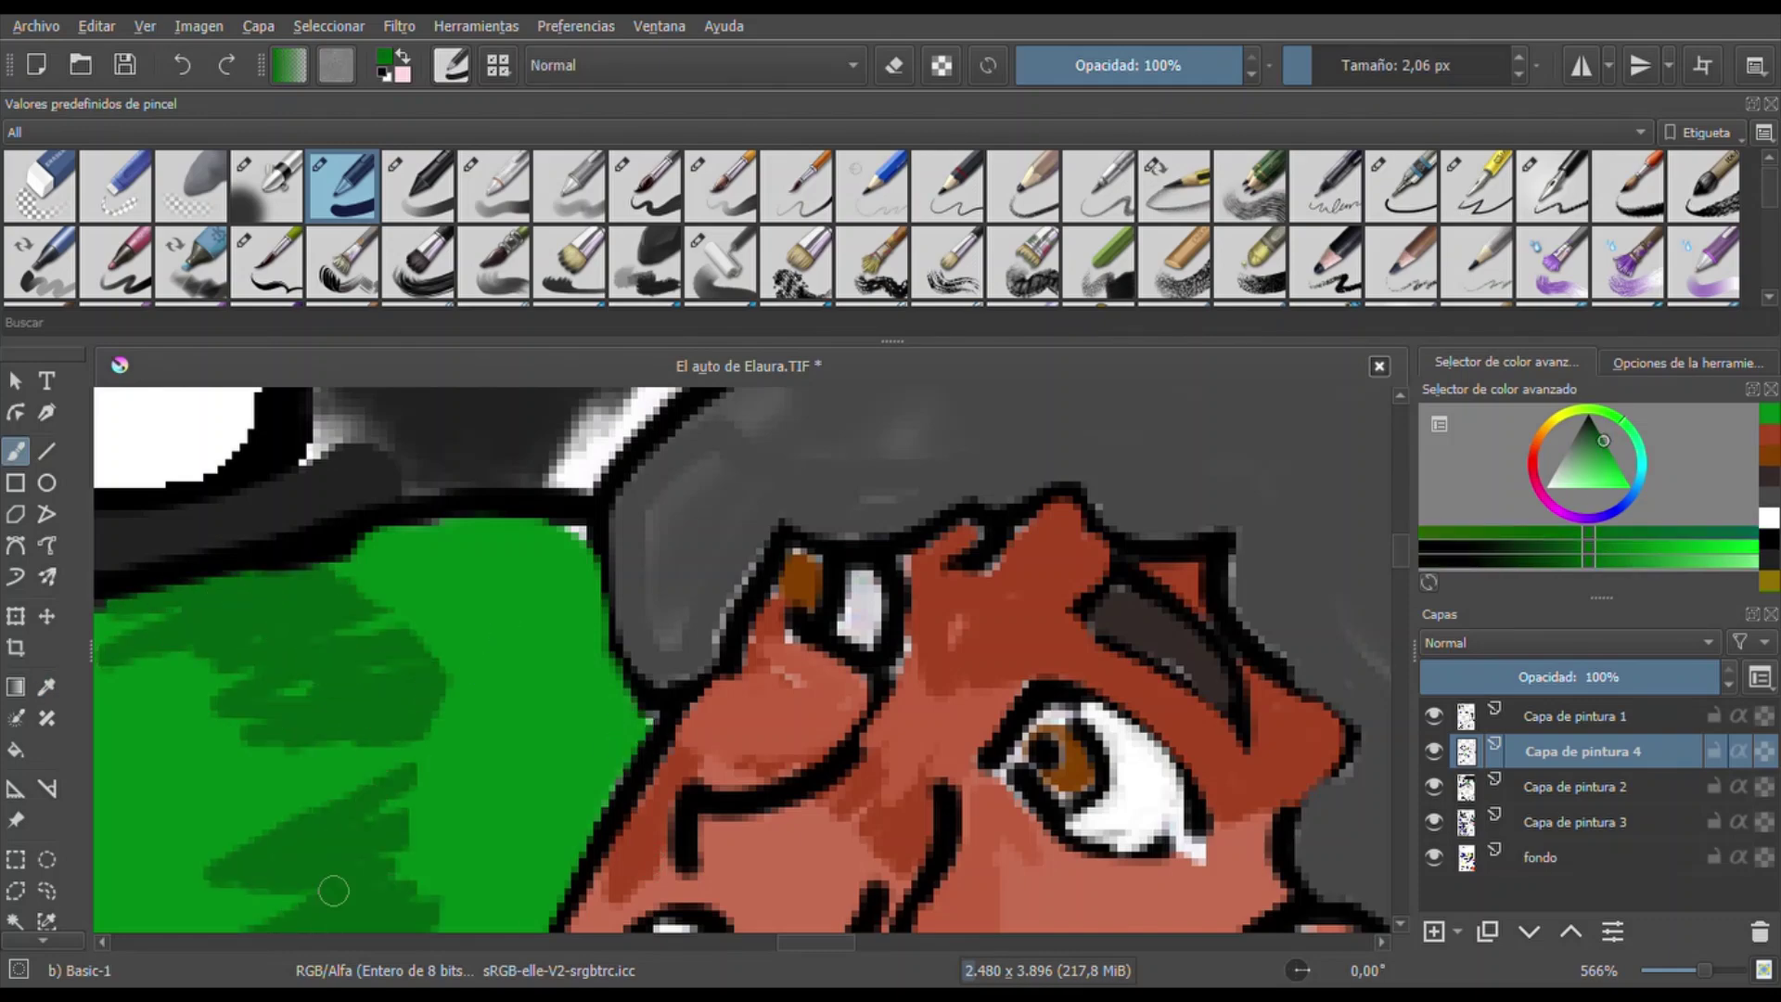
left_click_drag(325, 742, 102, 863)
key("minus")
key("minus")
key("minus")
right_click(370, 665)
left_click(297, 650)
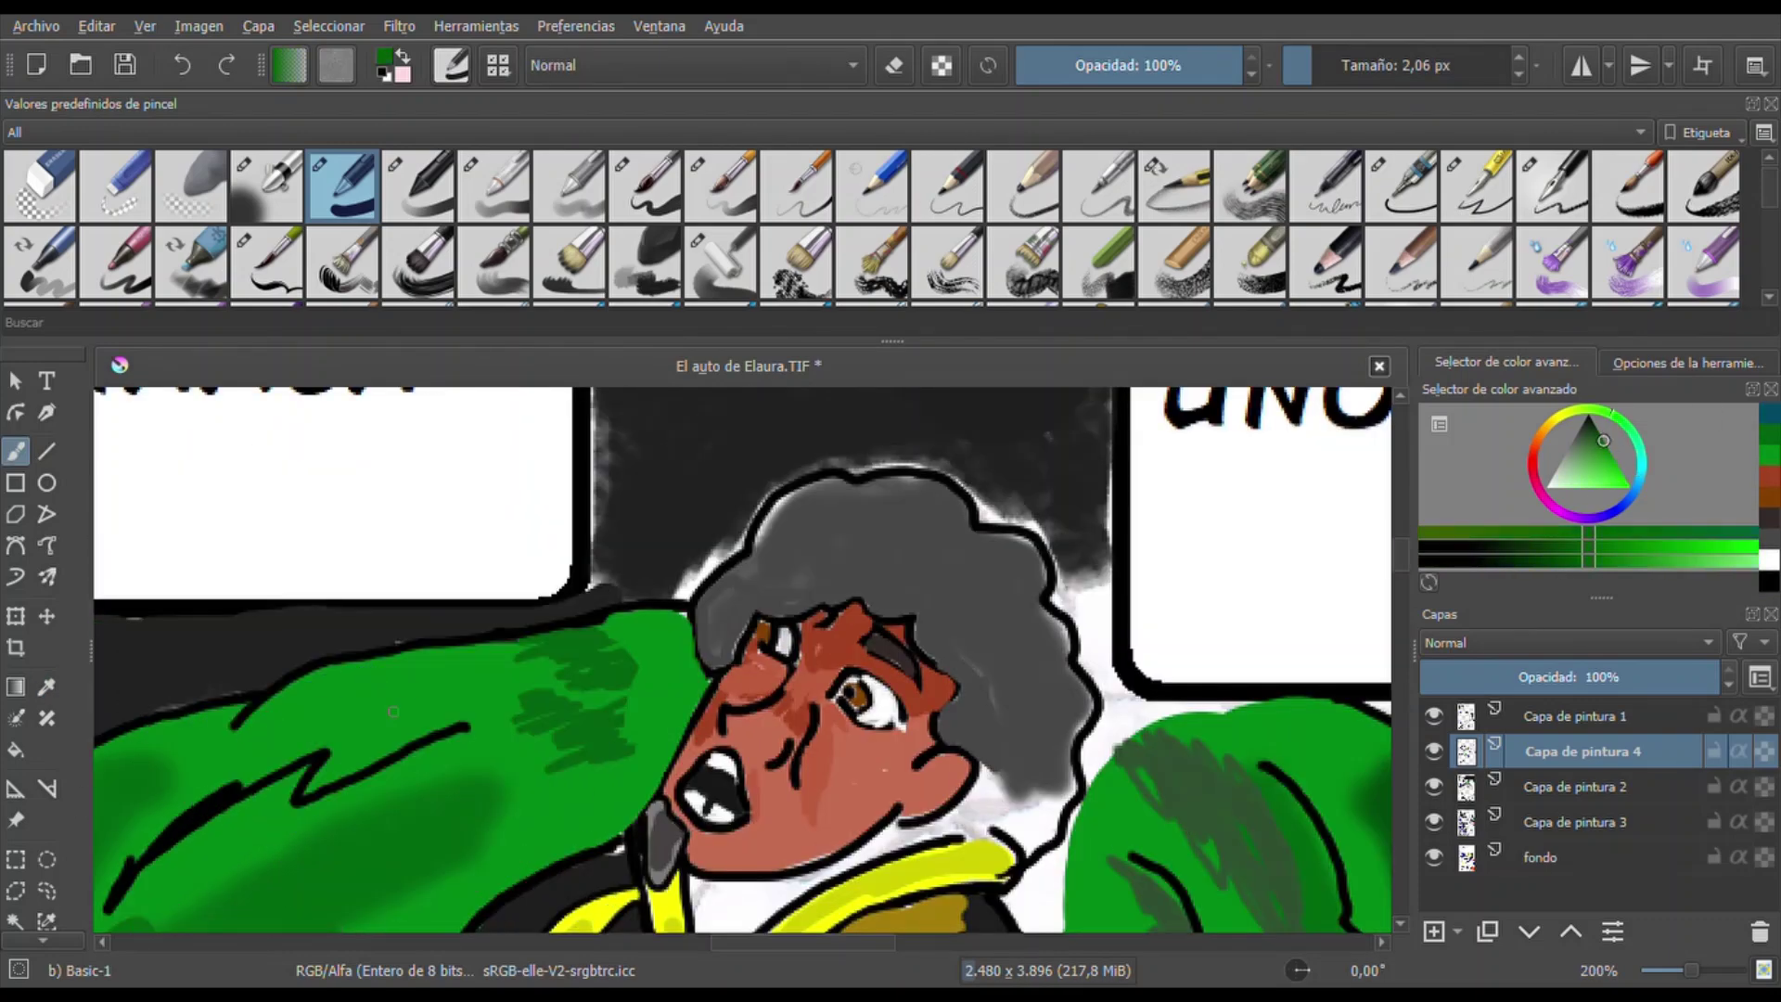
Cover the white gaps in the background around the man's hair with dark grey using Airbrush Soft
scroll(465, 749, "right", 5)
key("slash")
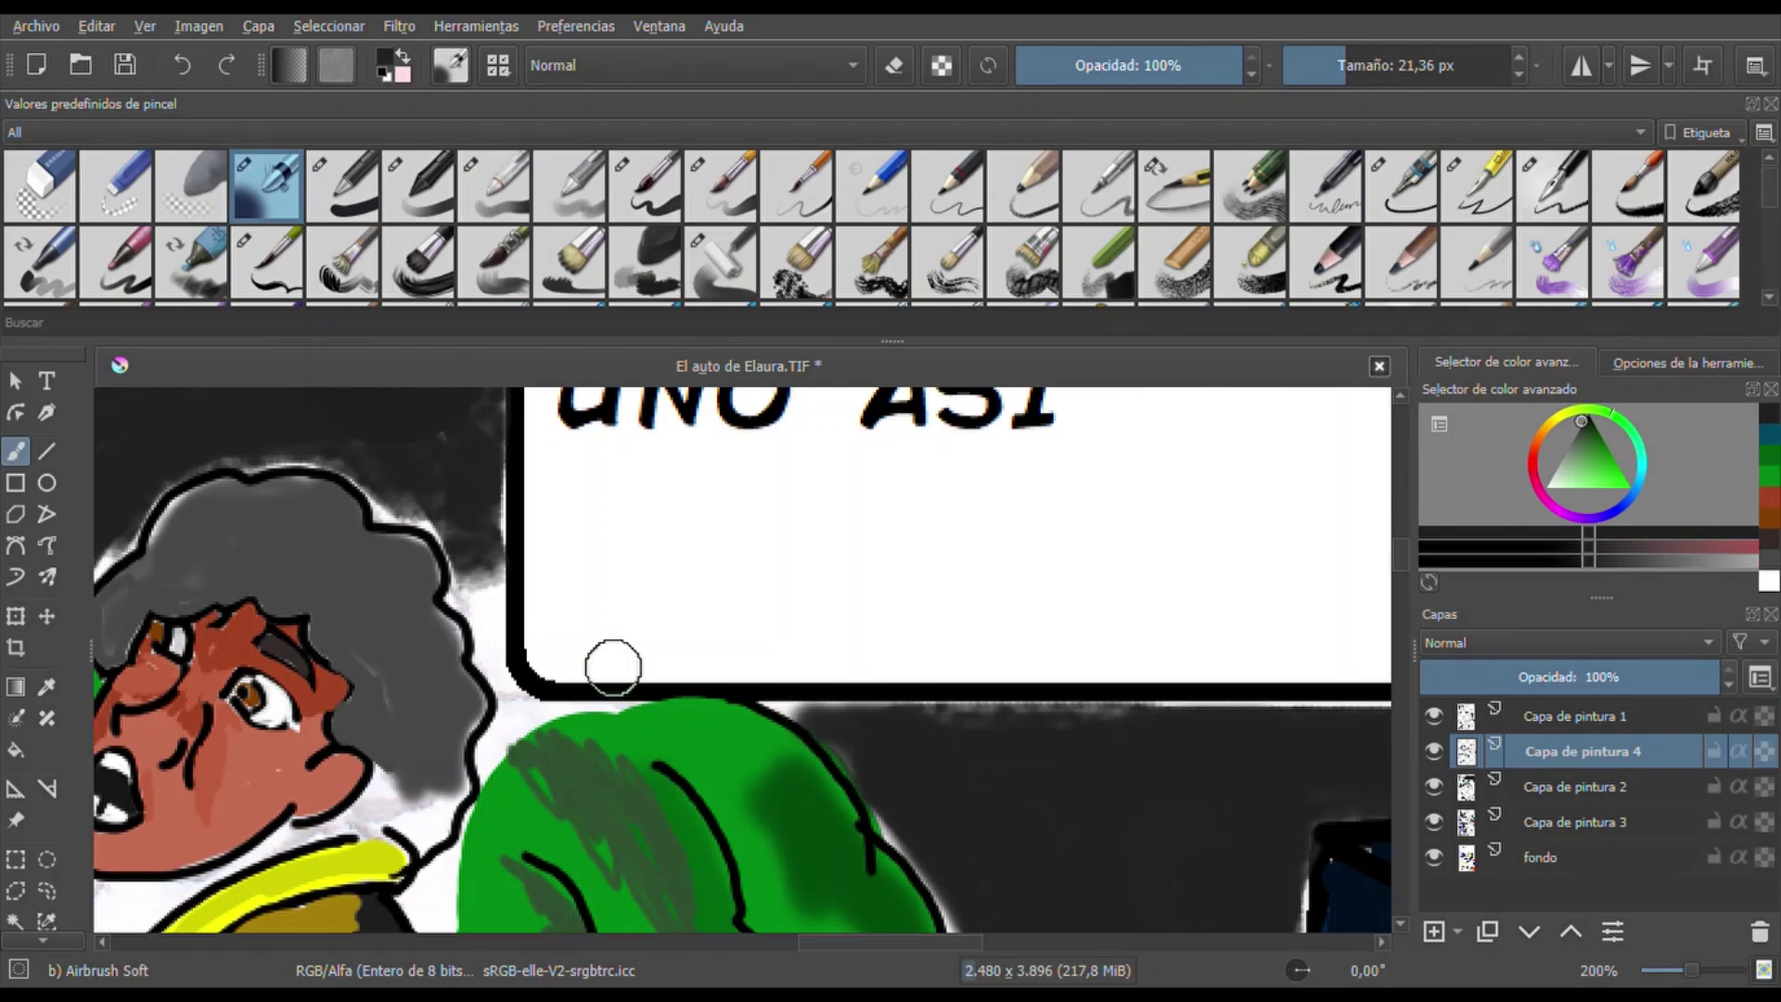
scroll(736, 820, "left", 4)
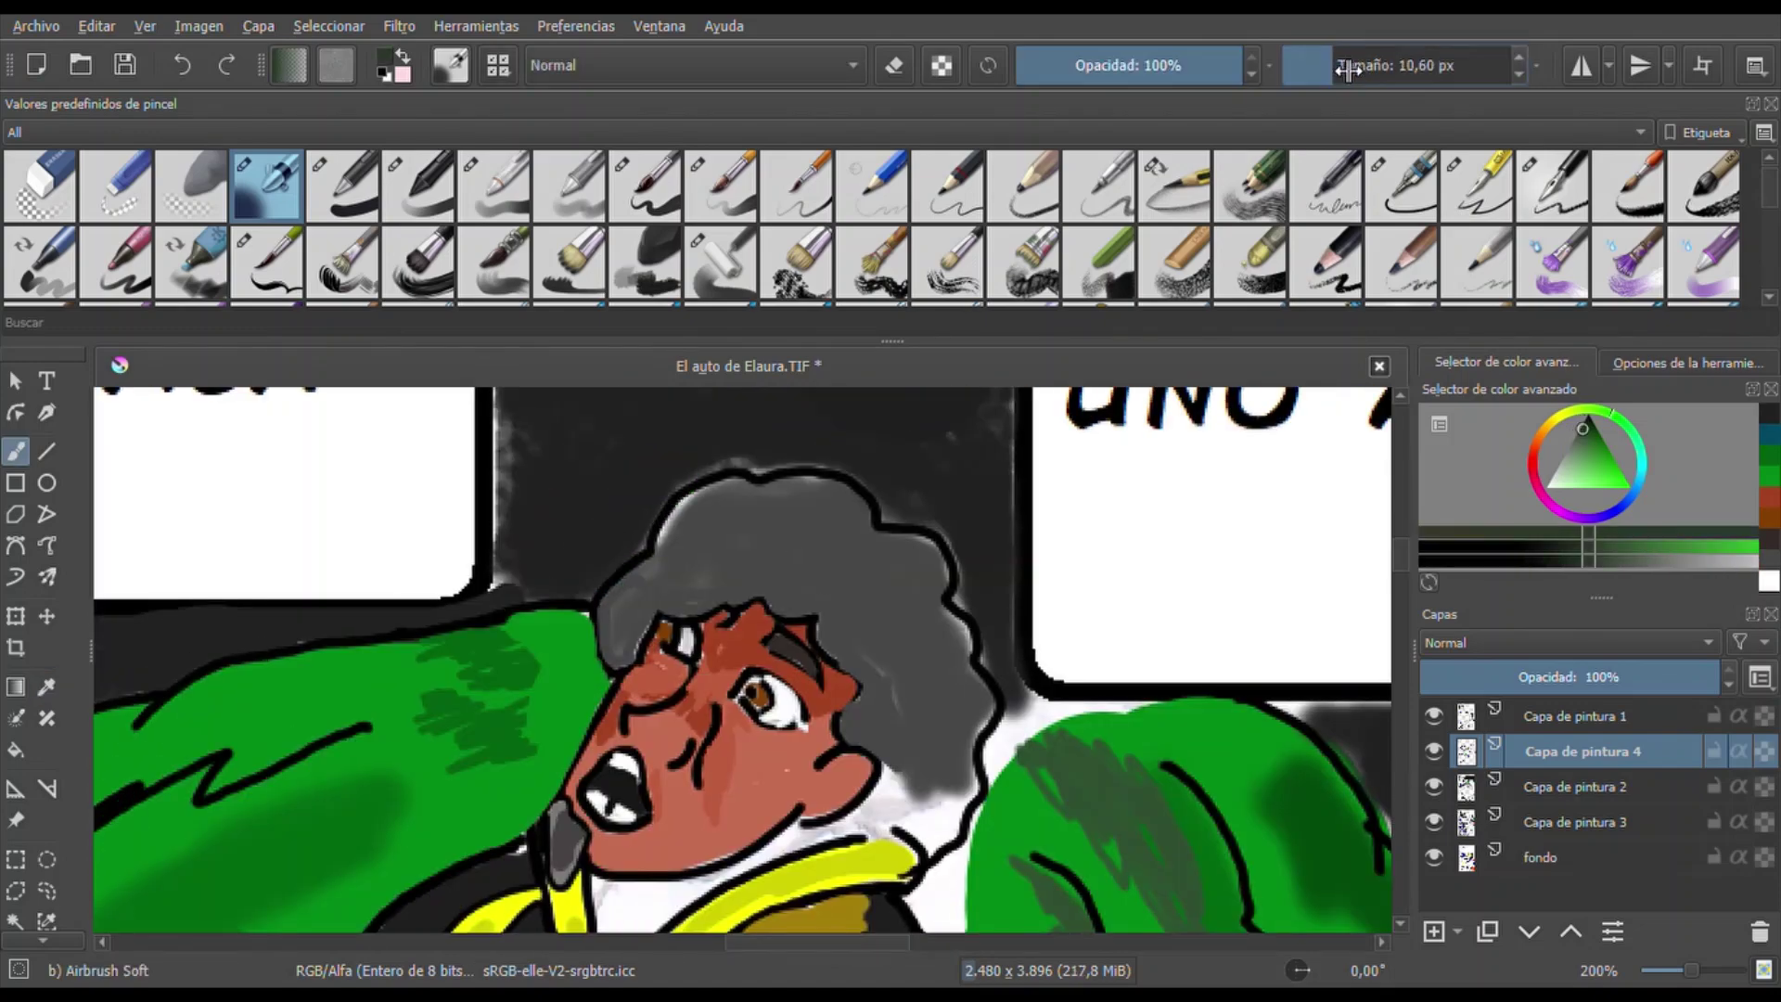
Add thin dark green strands to the man's hair and extend its grey fill down to the collar
scroll(874, 595, "up", 1)
left_click_drag(770, 525, 654, 508)
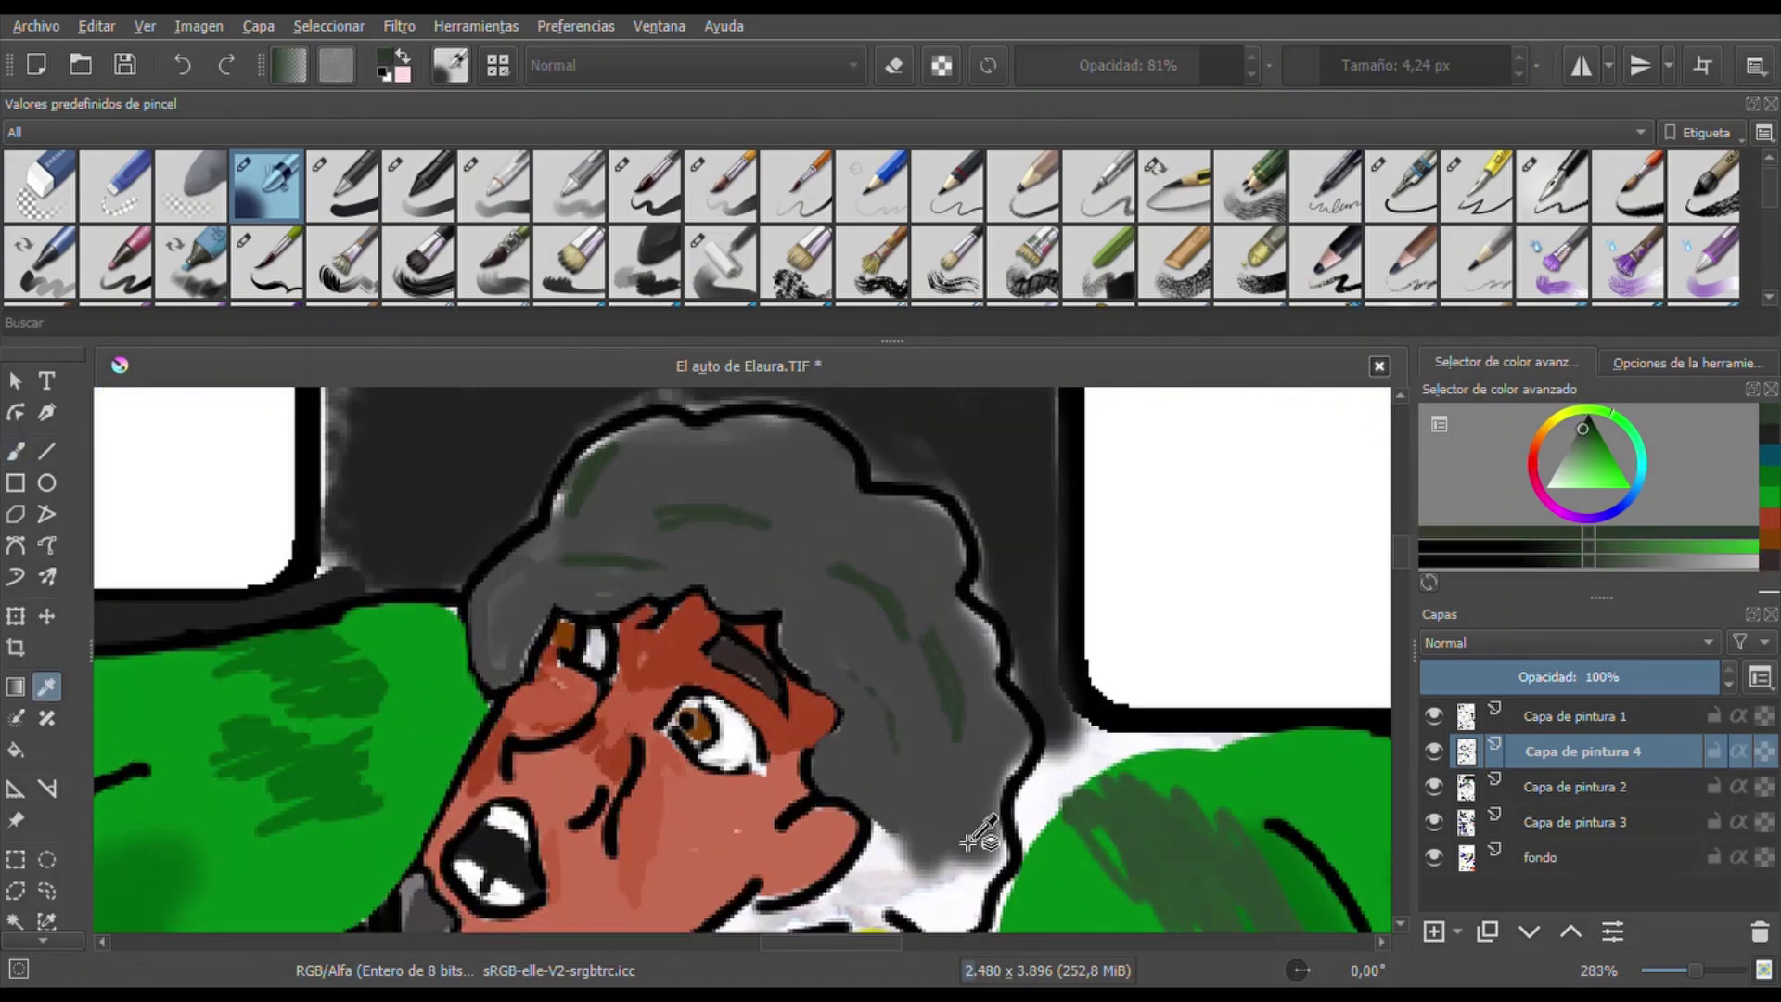
scroll(969, 822, "down", 2)
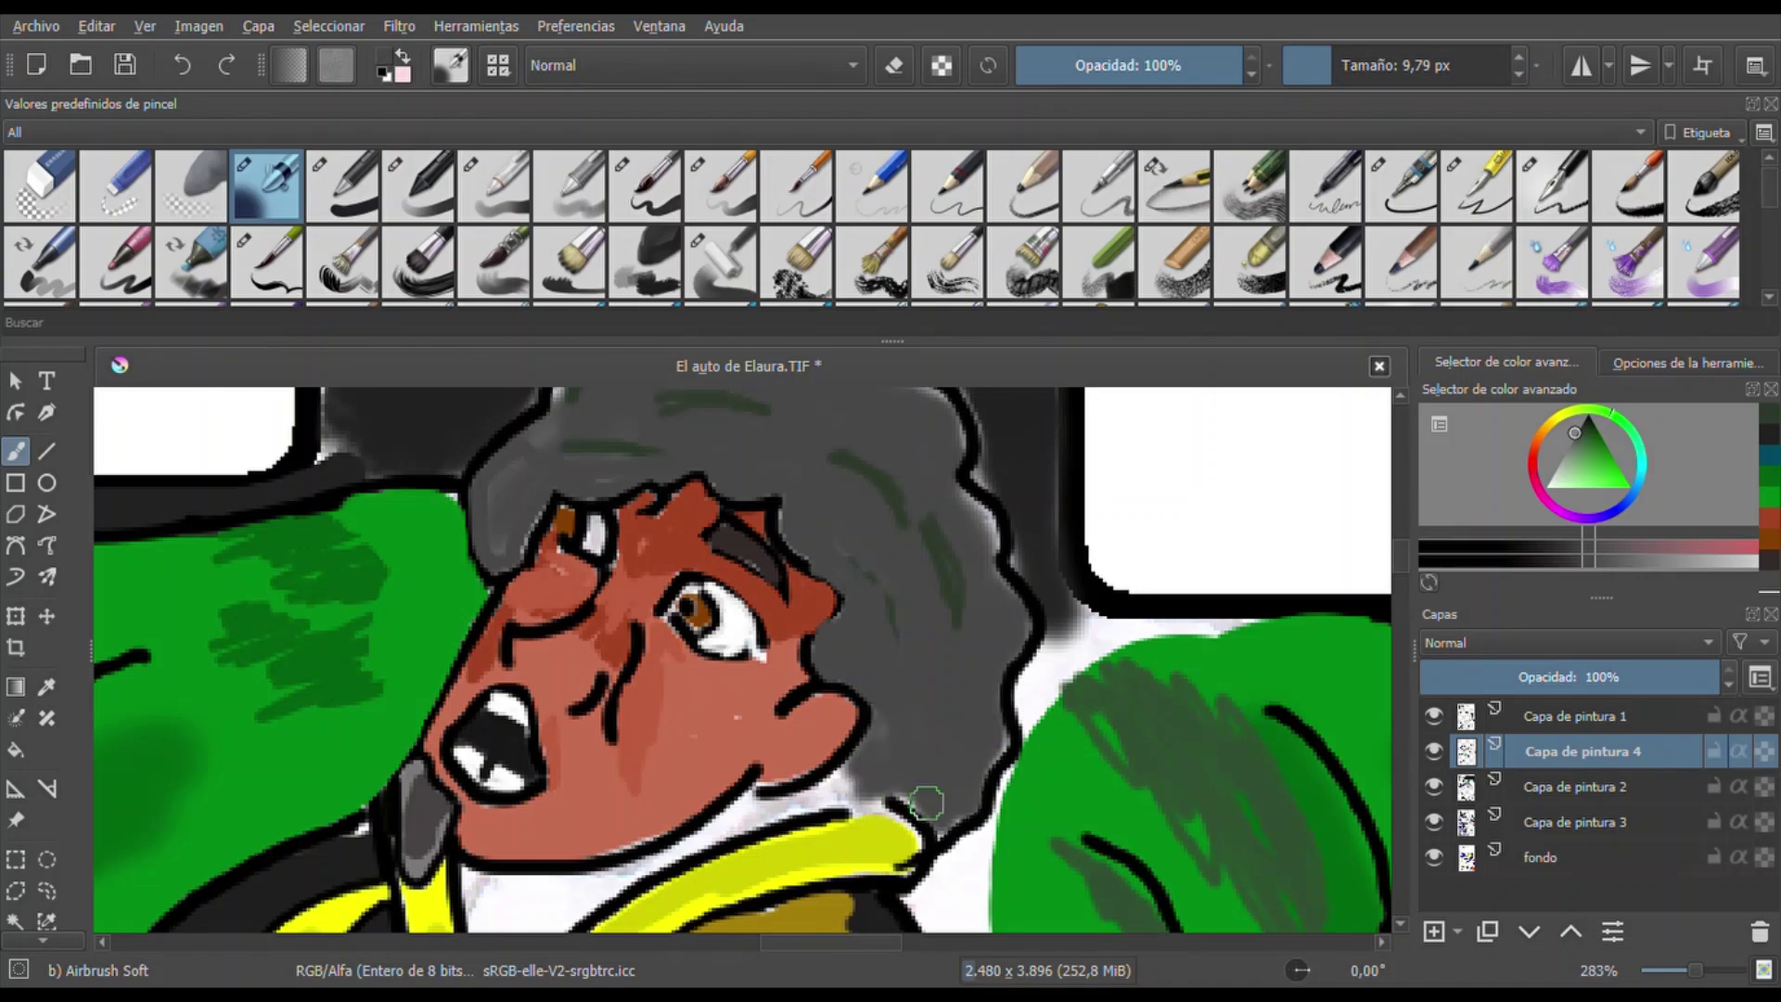
Fill the man's neck with sampled skin tone and shade it and the jaw with red-brown
scroll(950, 483, "up", 2)
left_click(596, 596, "ctrl")
scroll(596, 596, "down", 3)
mouse_move(556, 483)
left_mouse_down()
mouse_move(219, 736)
mouse_move(389, 538)
mouse_move(519, 455)
mouse_move(179, 596)
left_mouse_up()
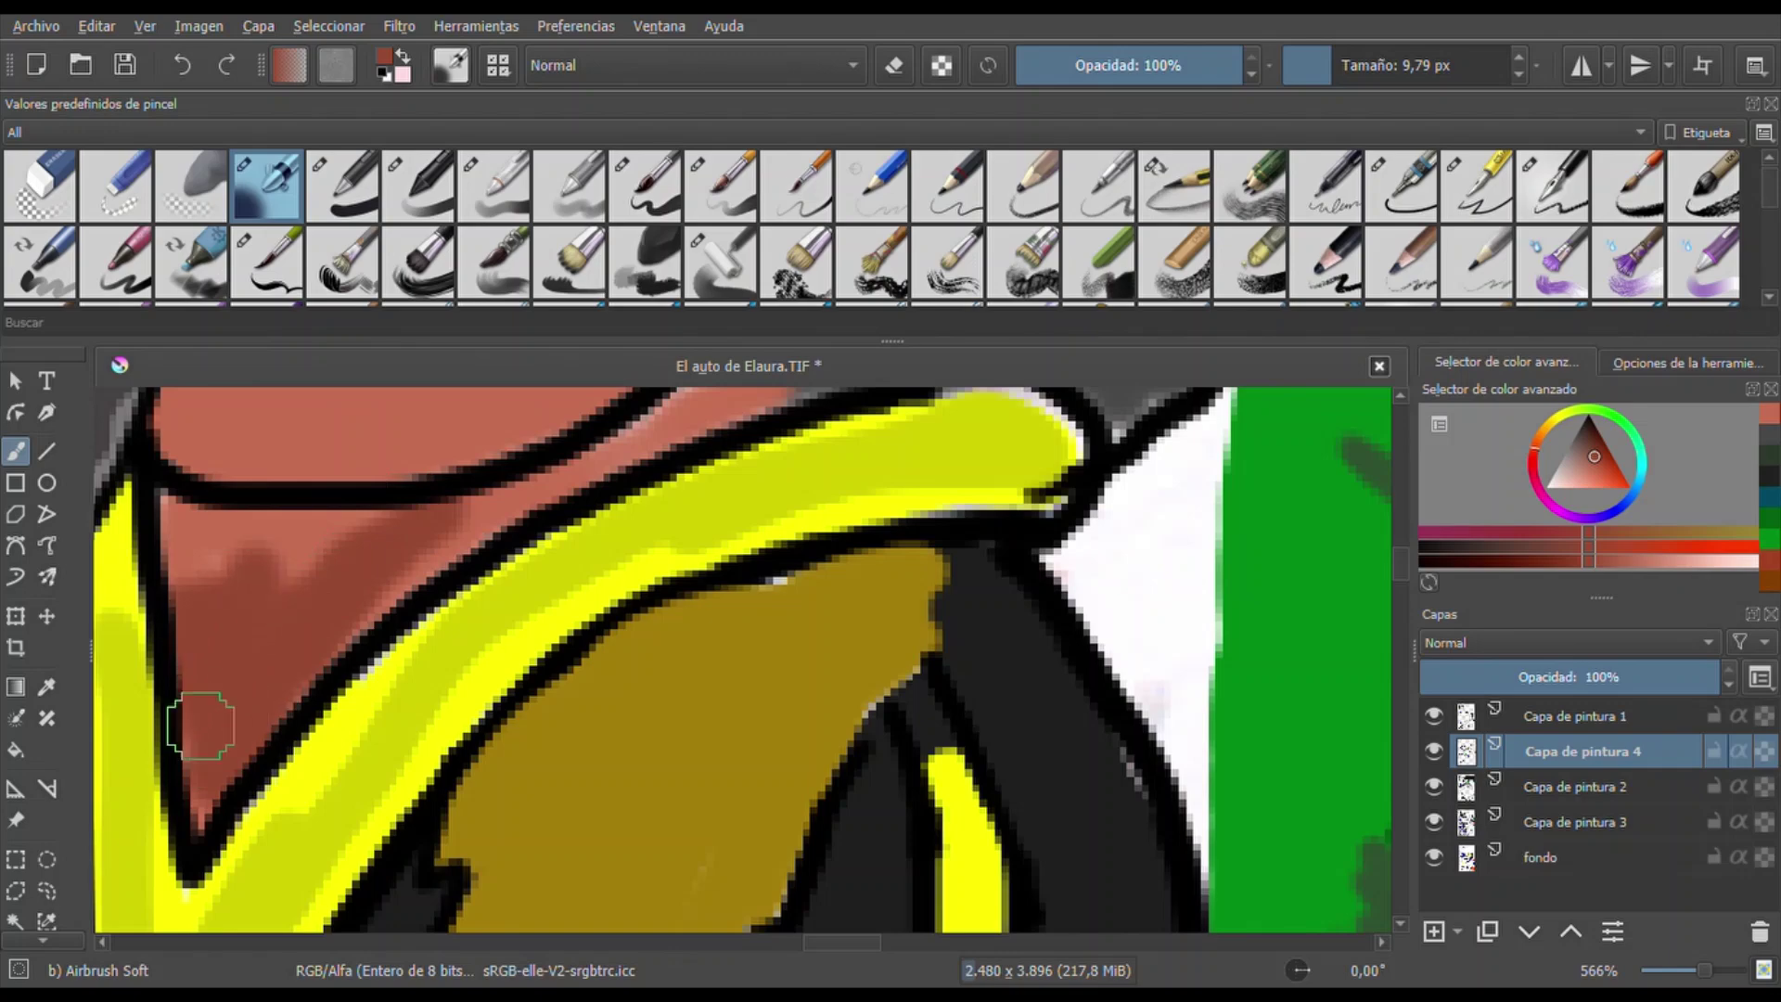
scroll(728, 547, "down", 3)
Touch up the jacket's yellow trim and shade its mustard panel with a darker mustard
left_click(761, 598, "ctrl")
key("plus")
key("plus")
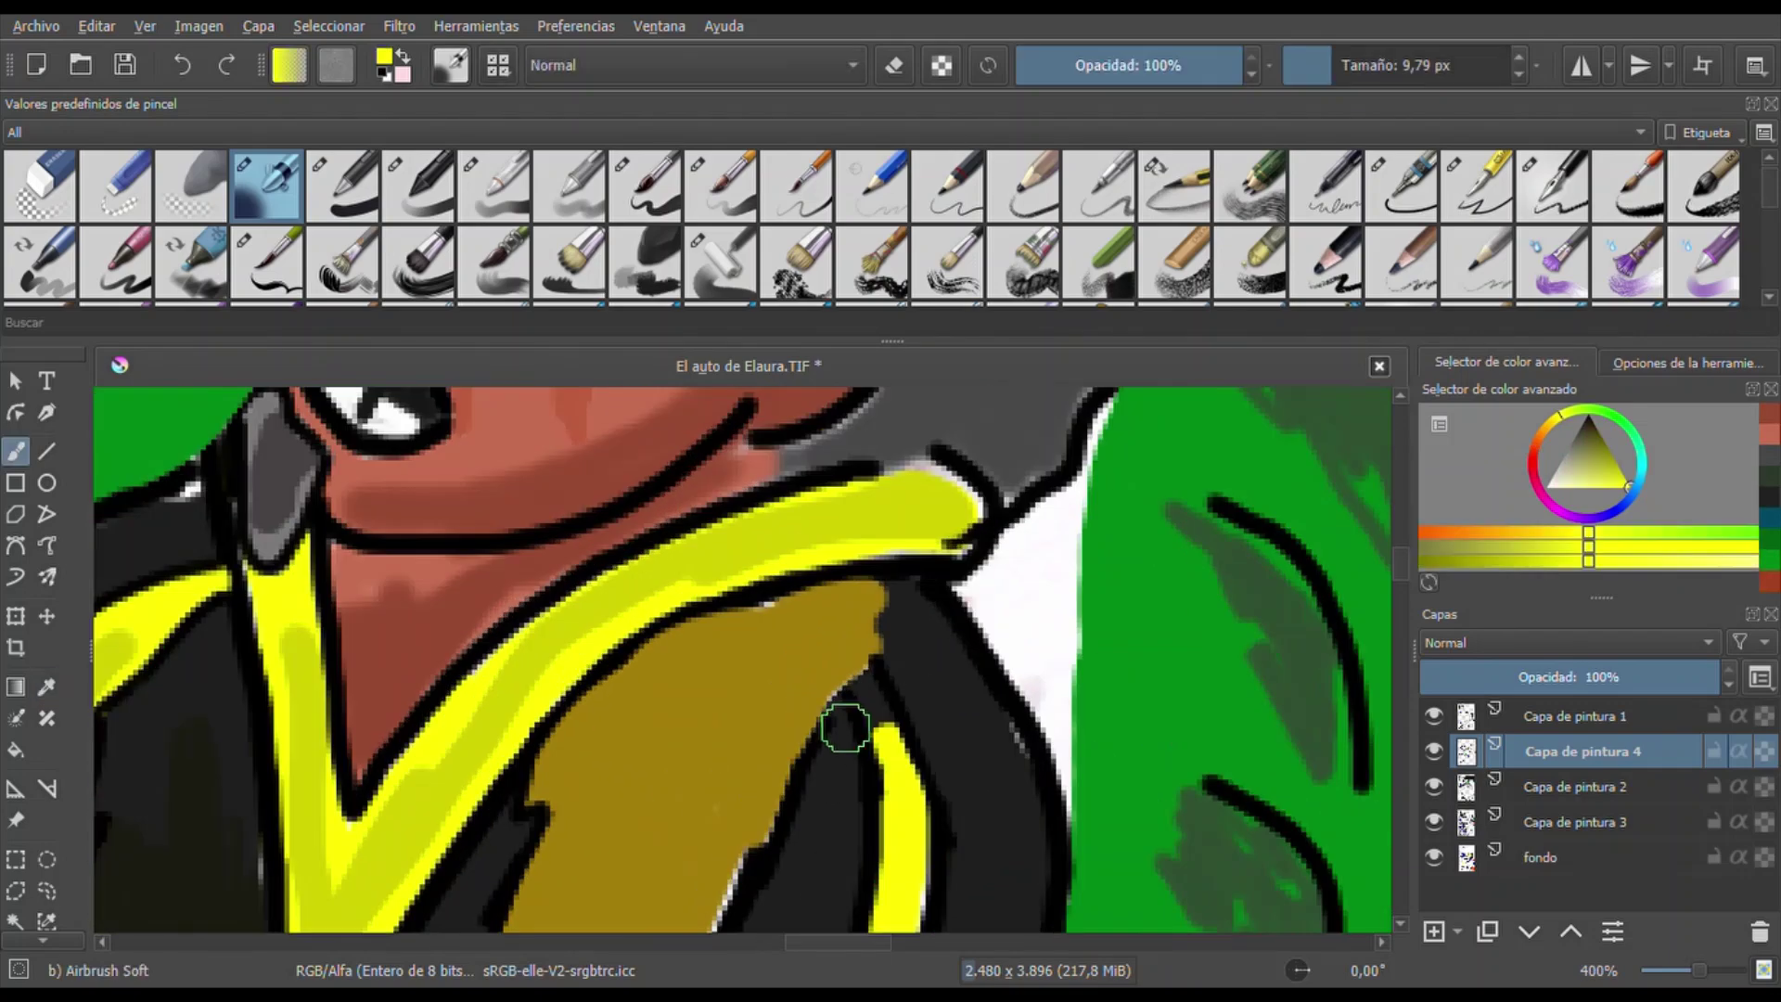
left_click(870, 696, "ctrl")
left_click(1607, 446)
mouse_move(752, 649)
left_mouse_down()
mouse_move(640, 863)
mouse_move(649, 835)
left_mouse_up()
scroll(1220, 752, "down", 3)
scroll(891, 649, "up", 3)
Fill the white gaps of the bush behind the man's back with green and shade it with dark green
left_click(769, 520, "ctrl")
left_click_drag(742, 519, 732, 740)
left_click(1593, 426)
mouse_move(826, 408)
left_mouse_down()
mouse_move(909, 705)
mouse_move(677, 556)
left_mouse_up()
mouse_move(742, 575)
left_mouse_down()
mouse_move(696, 656)
mouse_move(890, 853)
left_mouse_up()
left_click_drag(834, 630, 1150, 814)
Cover the white gaps in the background between the bush and the navy structure with sampled dark grey
scroll(1150, 815, "down", 3)
left_click(1105, 685, "ctrl")
scroll(1373, 575, "up", 3)
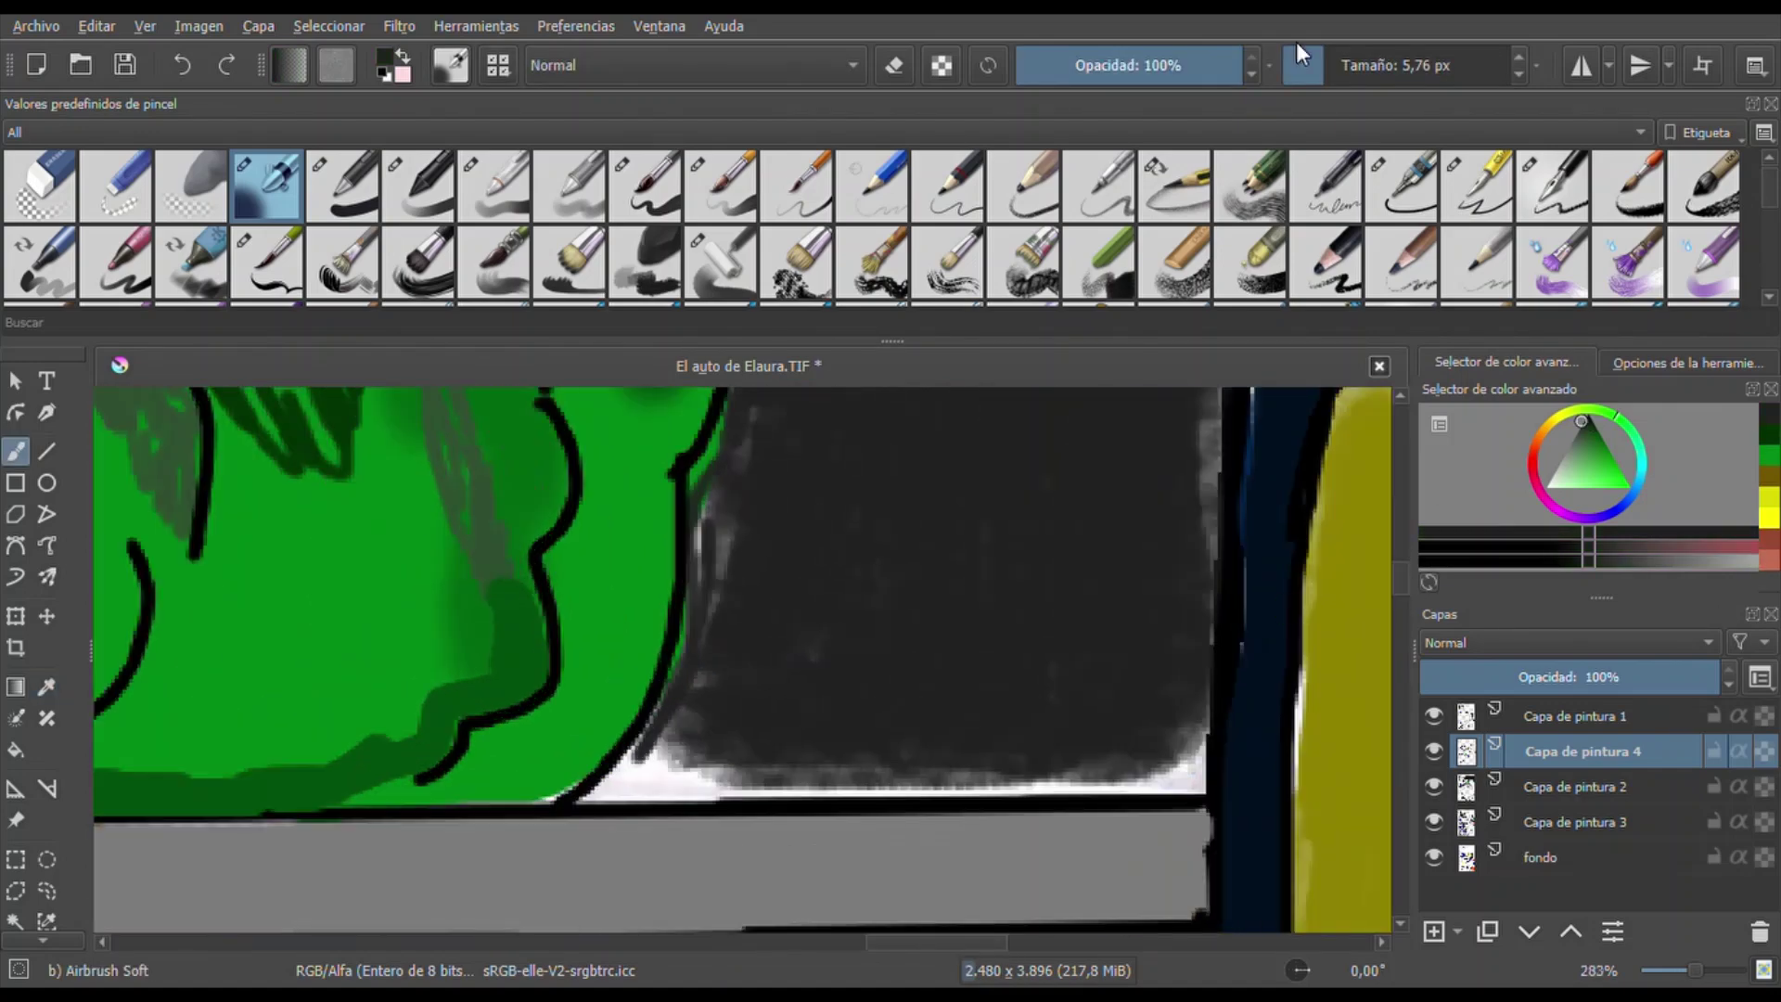
mouse_move(1182, 555)
left_mouse_down()
mouse_move(1205, 715)
mouse_move(789, 786)
left_mouse_up()
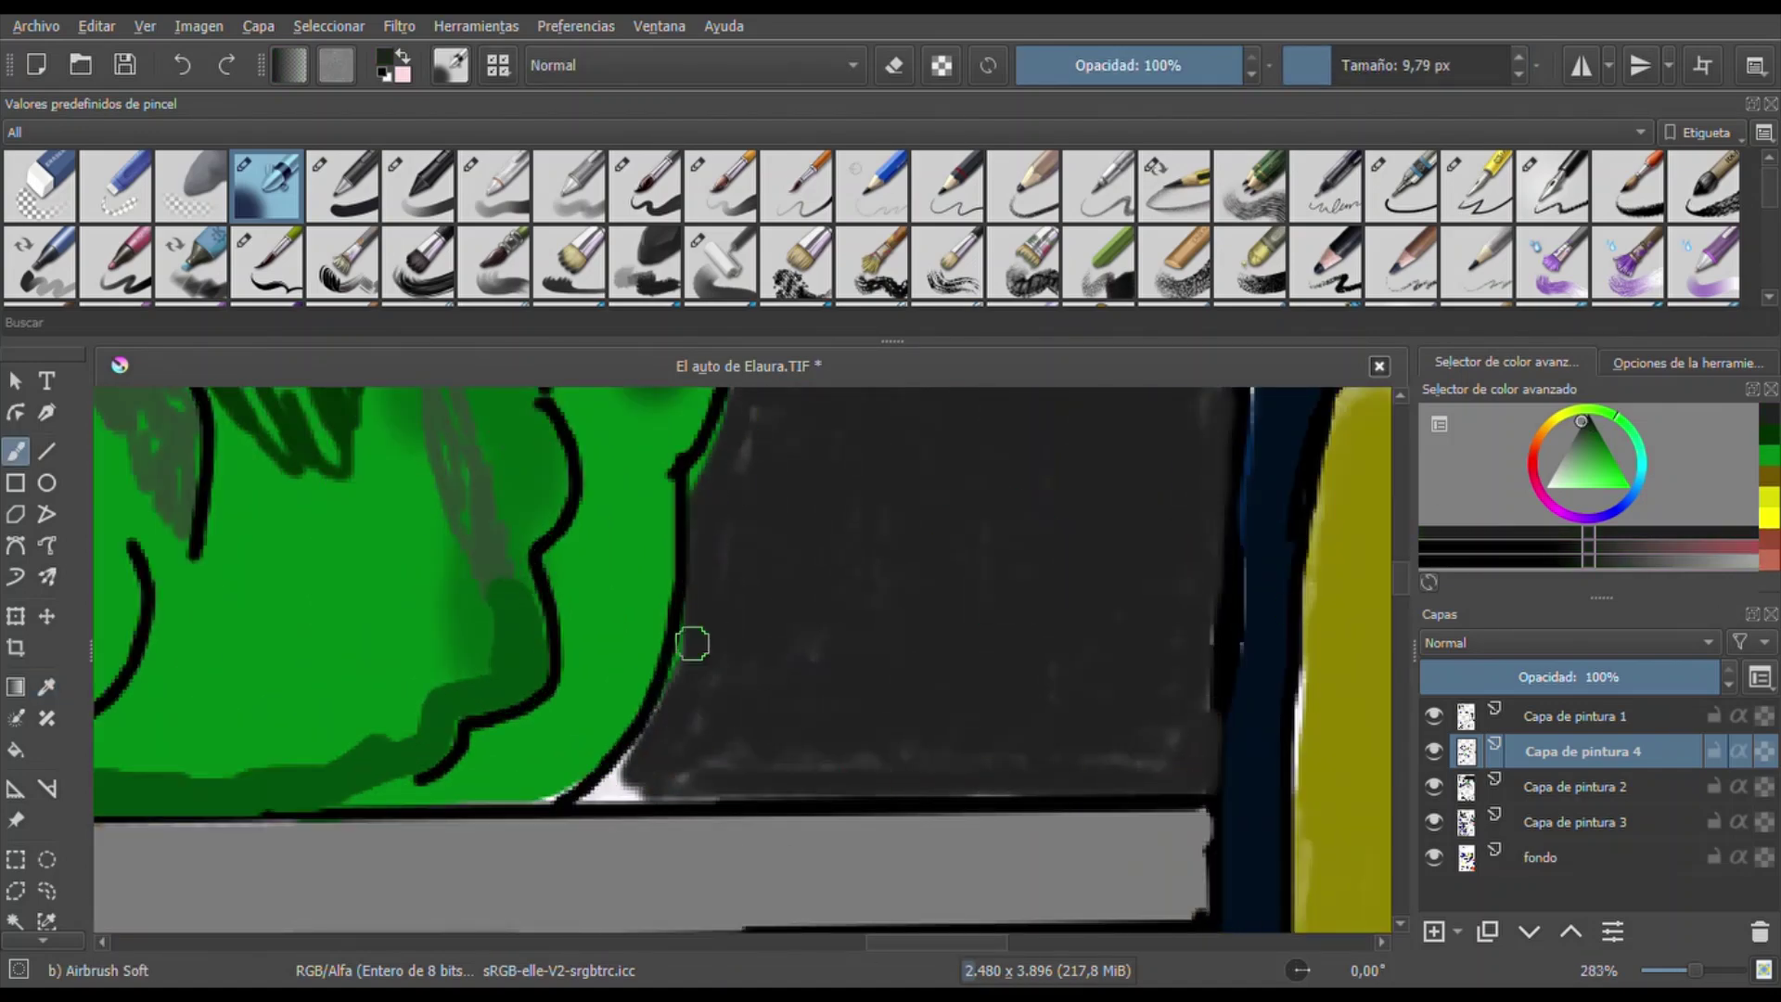
left_click_drag(701, 659, 608, 784)
Cover the pale gaps on the front of the large navy structure with sampled navy
scroll(649, 723, "down", 5)
left_click(925, 723, "ctrl")
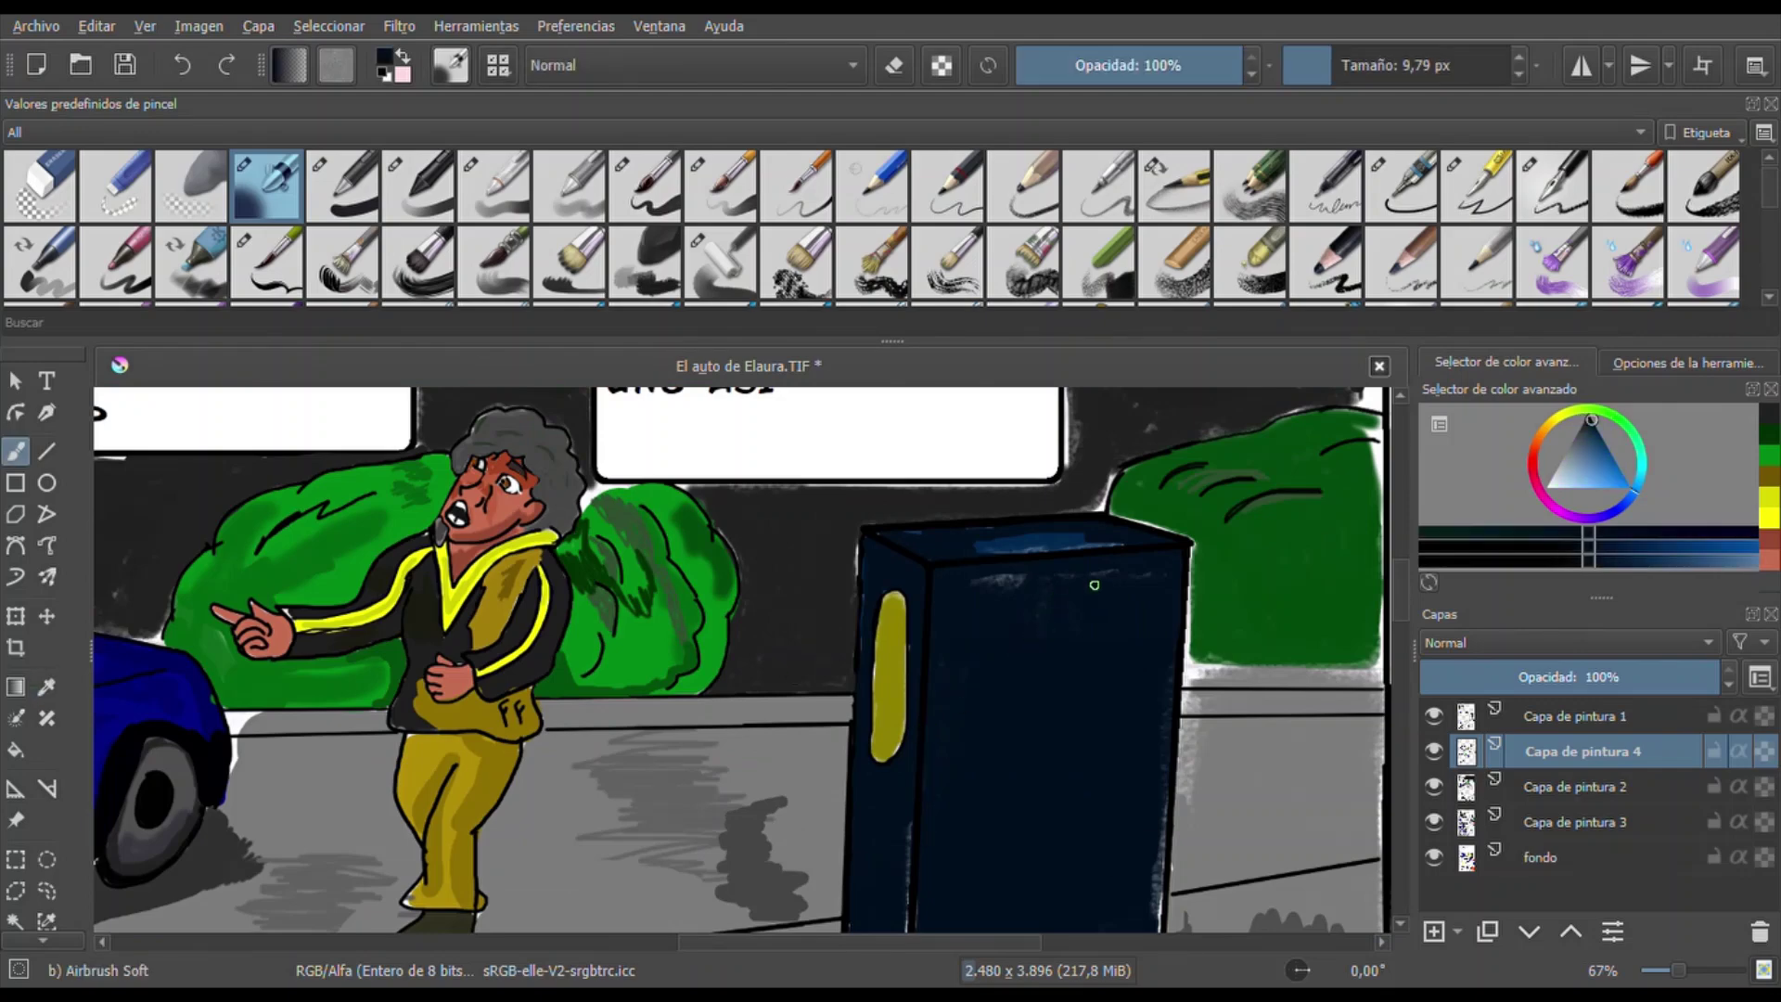
scroll(1048, 634, "down", 3)
Cover the white streaks in the dark wall above the small bushes with dark grey at brush size 35,77 px
scroll(1048, 633, "up", 2)
scroll(1048, 634, "left", 3)
scroll(1049, 634, "up", 5)
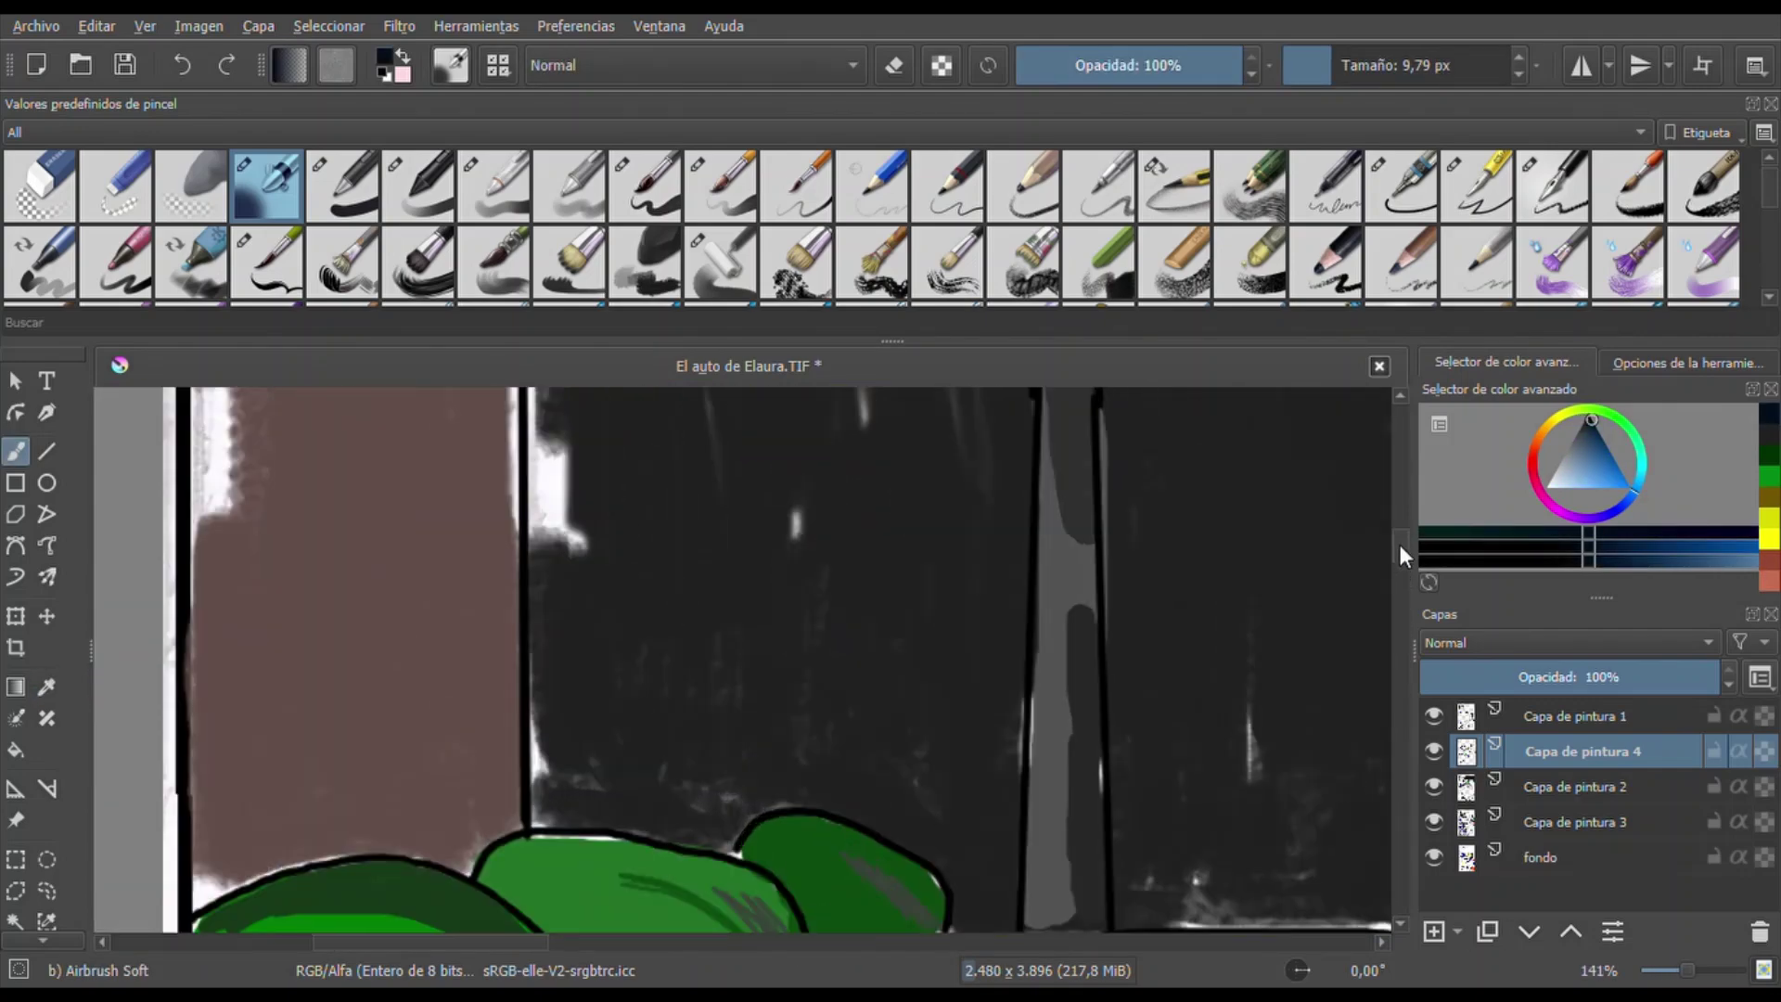
left_click_drag(793, 730, 840, 730)
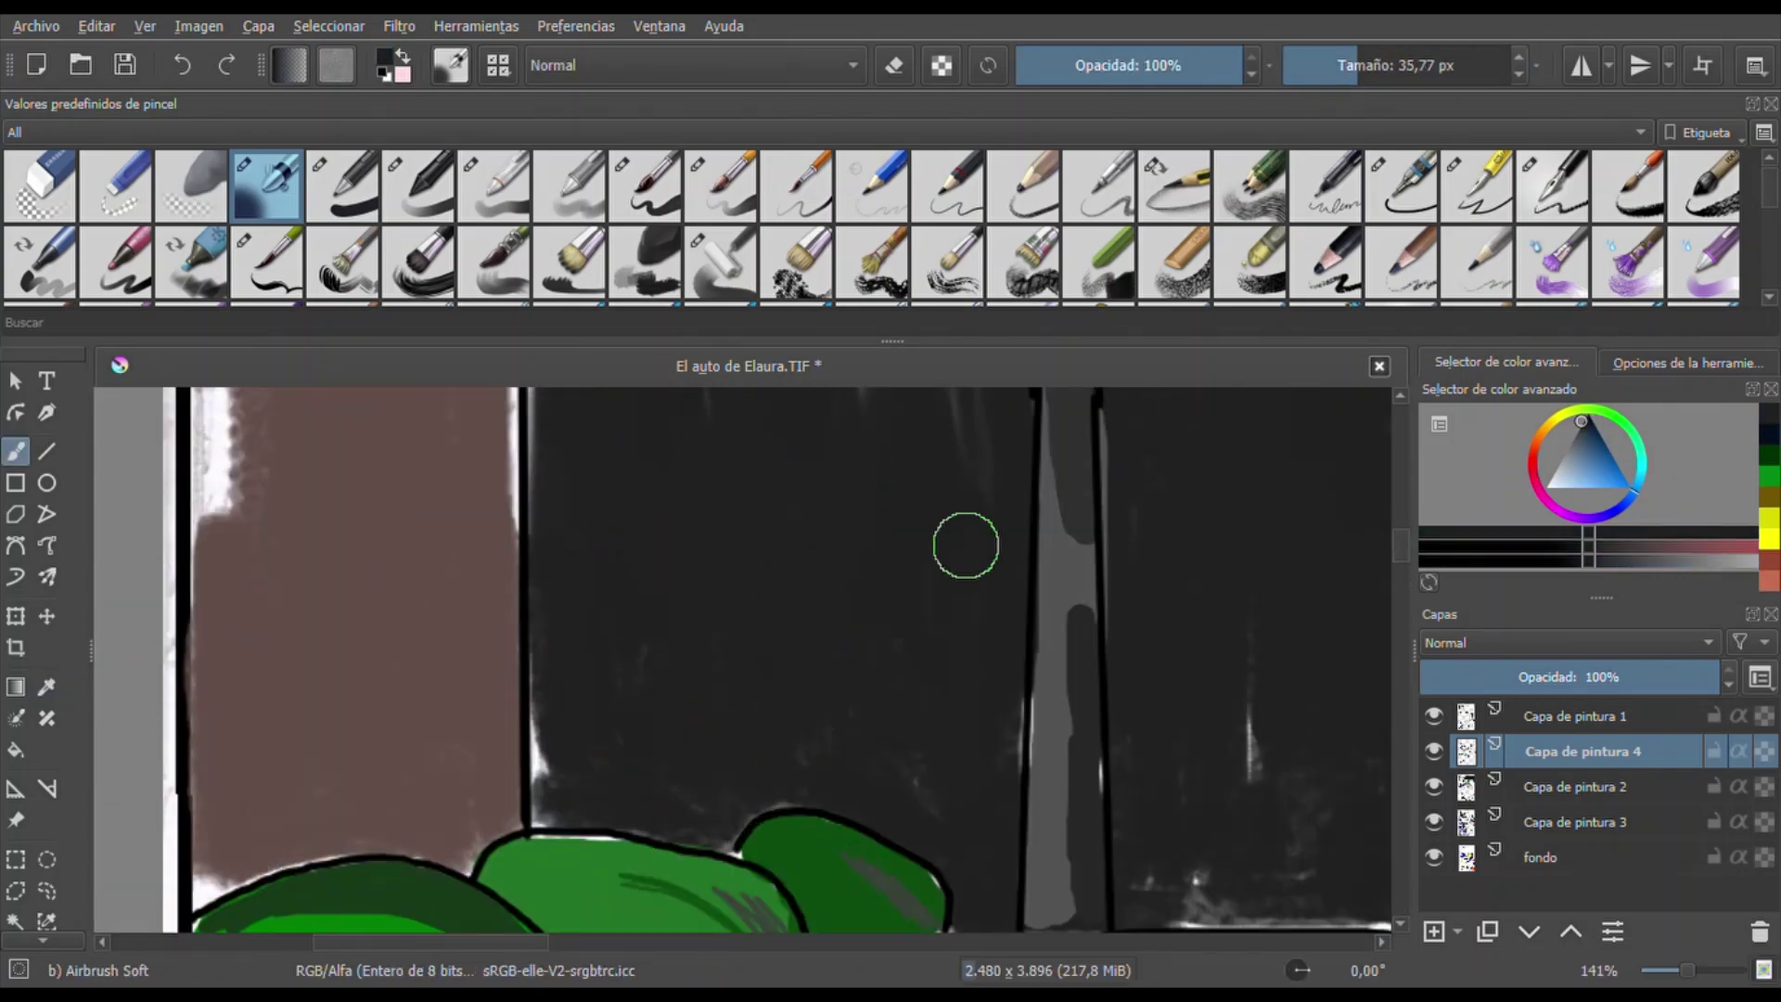
Shade the tall brown column at the panel's edge with dark red-brown
scroll(742, 649, "up", 2)
mouse_move(347, 691)
left_mouse_down()
mouse_move(362, 487)
mouse_move(481, 414)
mouse_move(226, 481)
mouse_move(236, 770)
left_mouse_up()
scroll(437, 624, "up", 3)
left_click_drag(437, 624, 491, 835)
left_click_drag(324, 464, 210, 520)
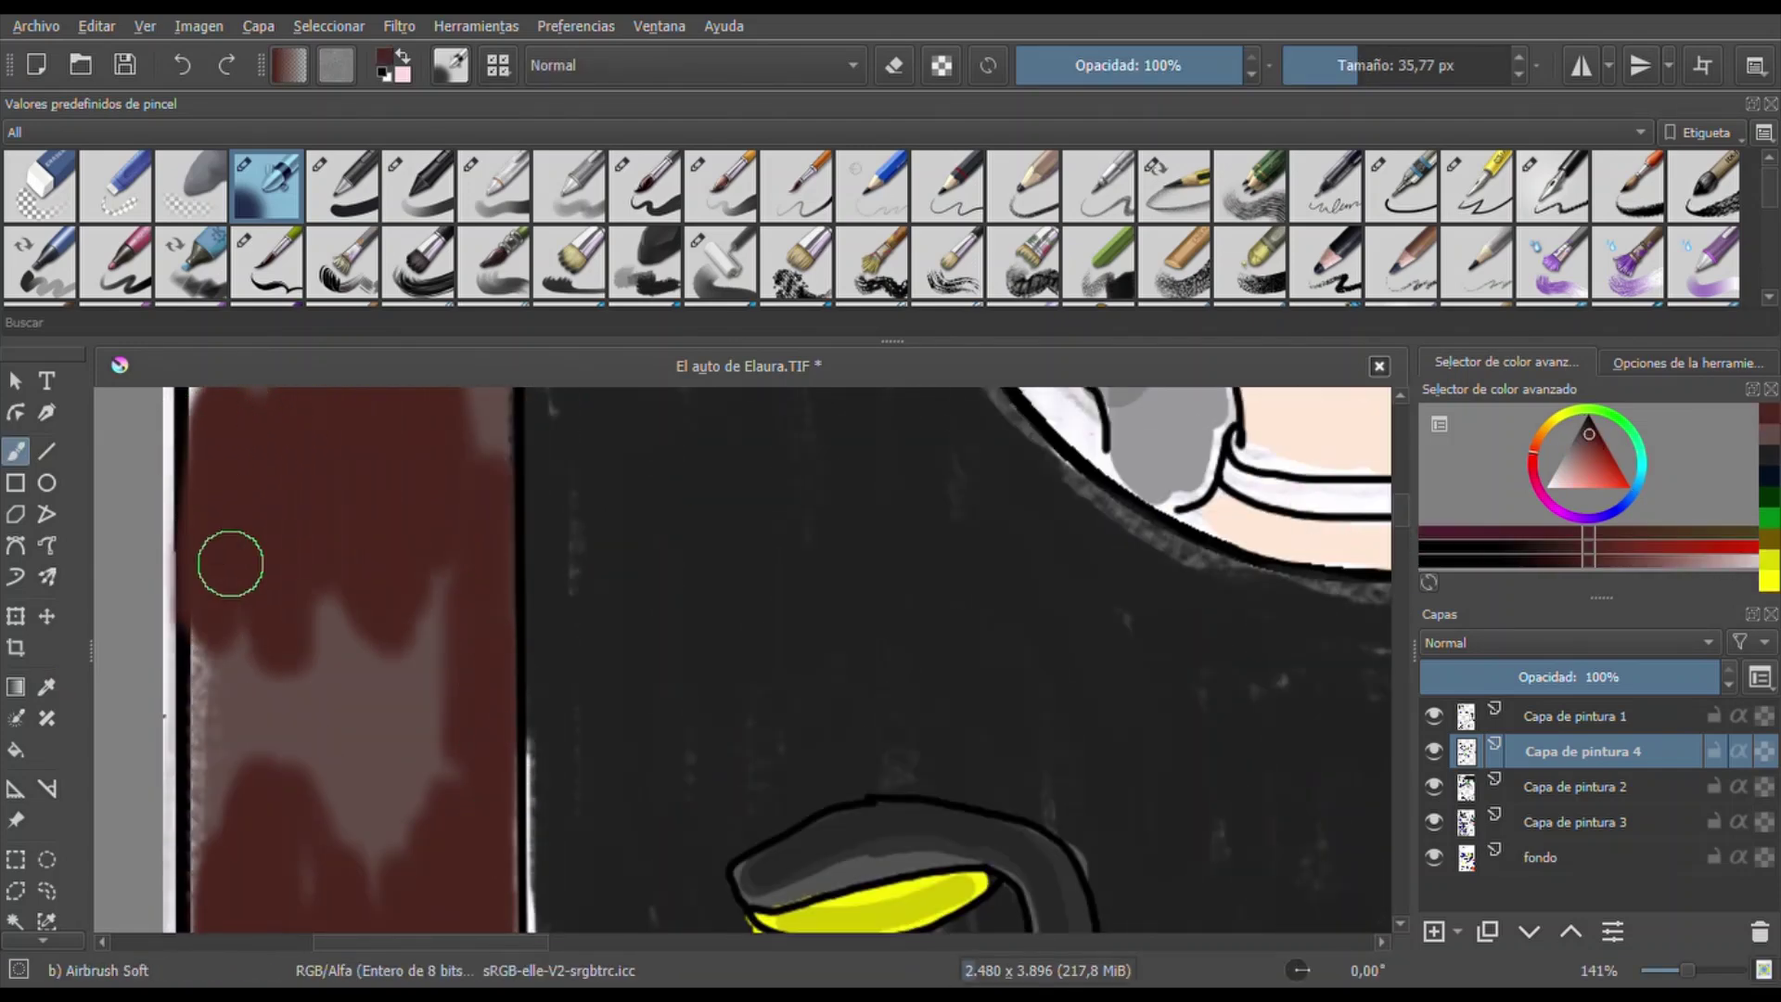
Cover the white gaps in the top panel's background beside the woman's circular portrait with dark grey
scroll(210, 520, "up", 4)
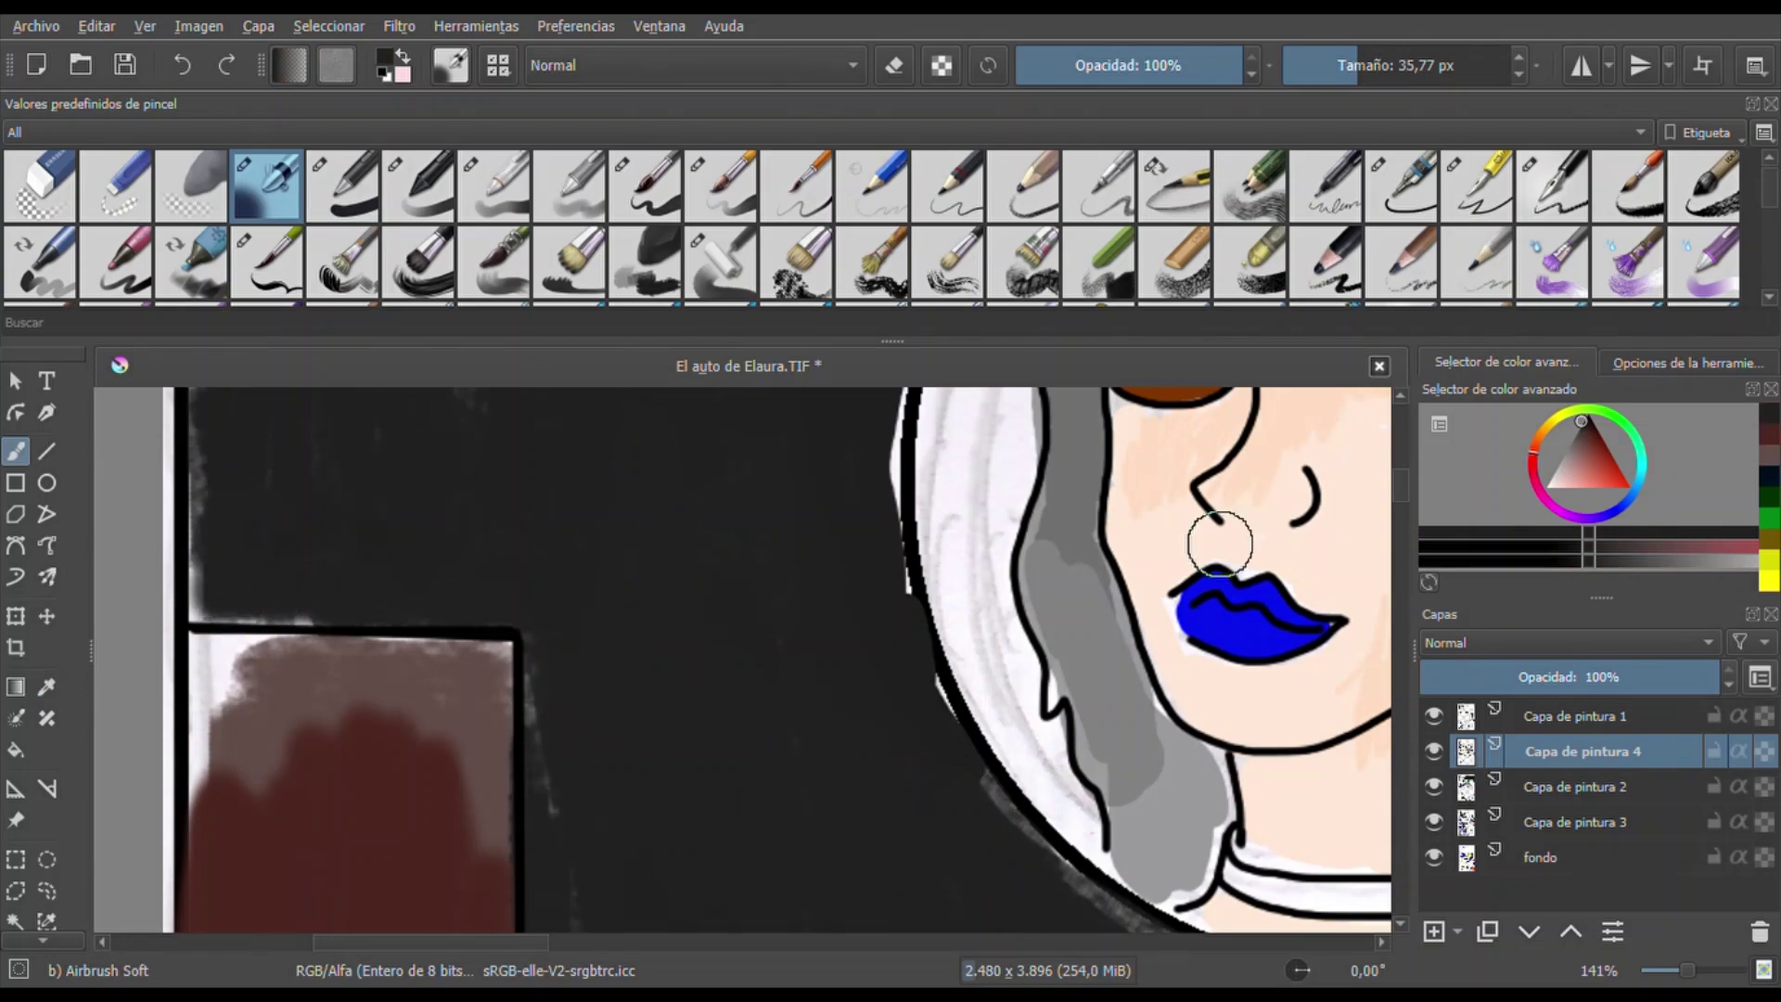
scroll(859, 554, "up", 4)
left_click_drag(956, 586, 981, 557)
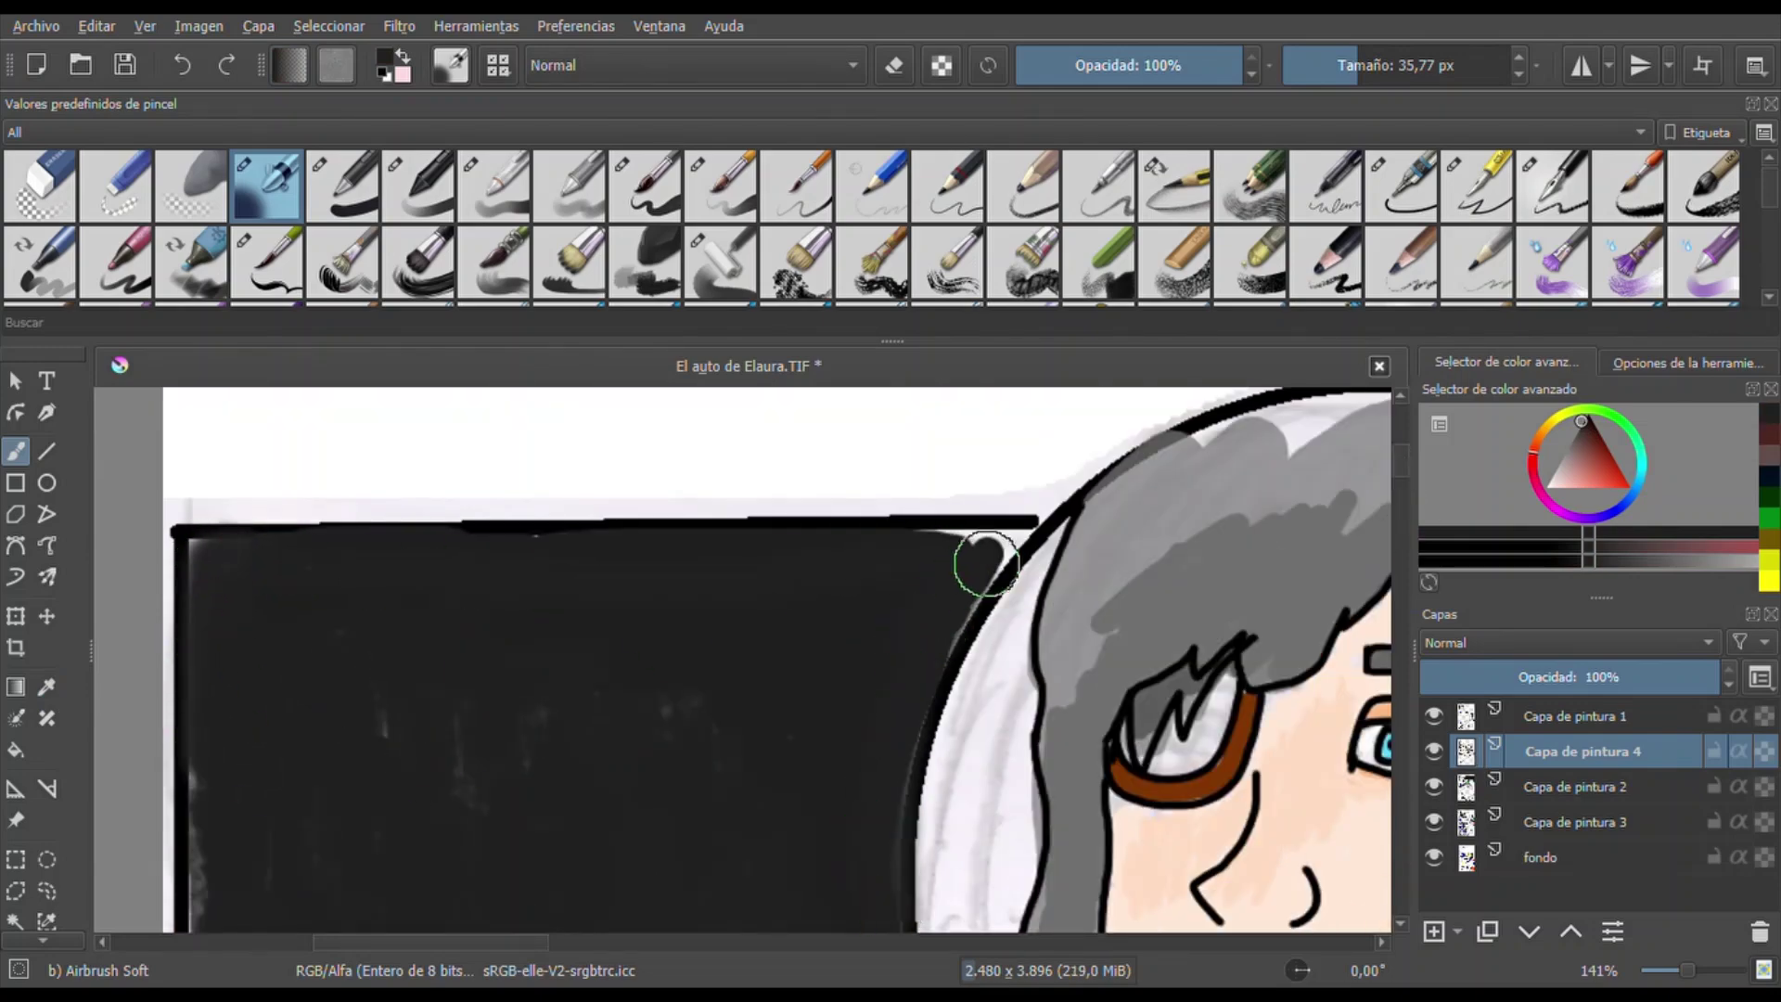
Paint pale pink tones in the narrow strip between the woman's hair and the circular frame at brush size 14,31 px
left_click_drag(531, 941, 661, 946)
left_click(1556, 449)
left_click_drag(1555, 449, 1562, 477)
left_click_drag(988, 682, 986, 584)
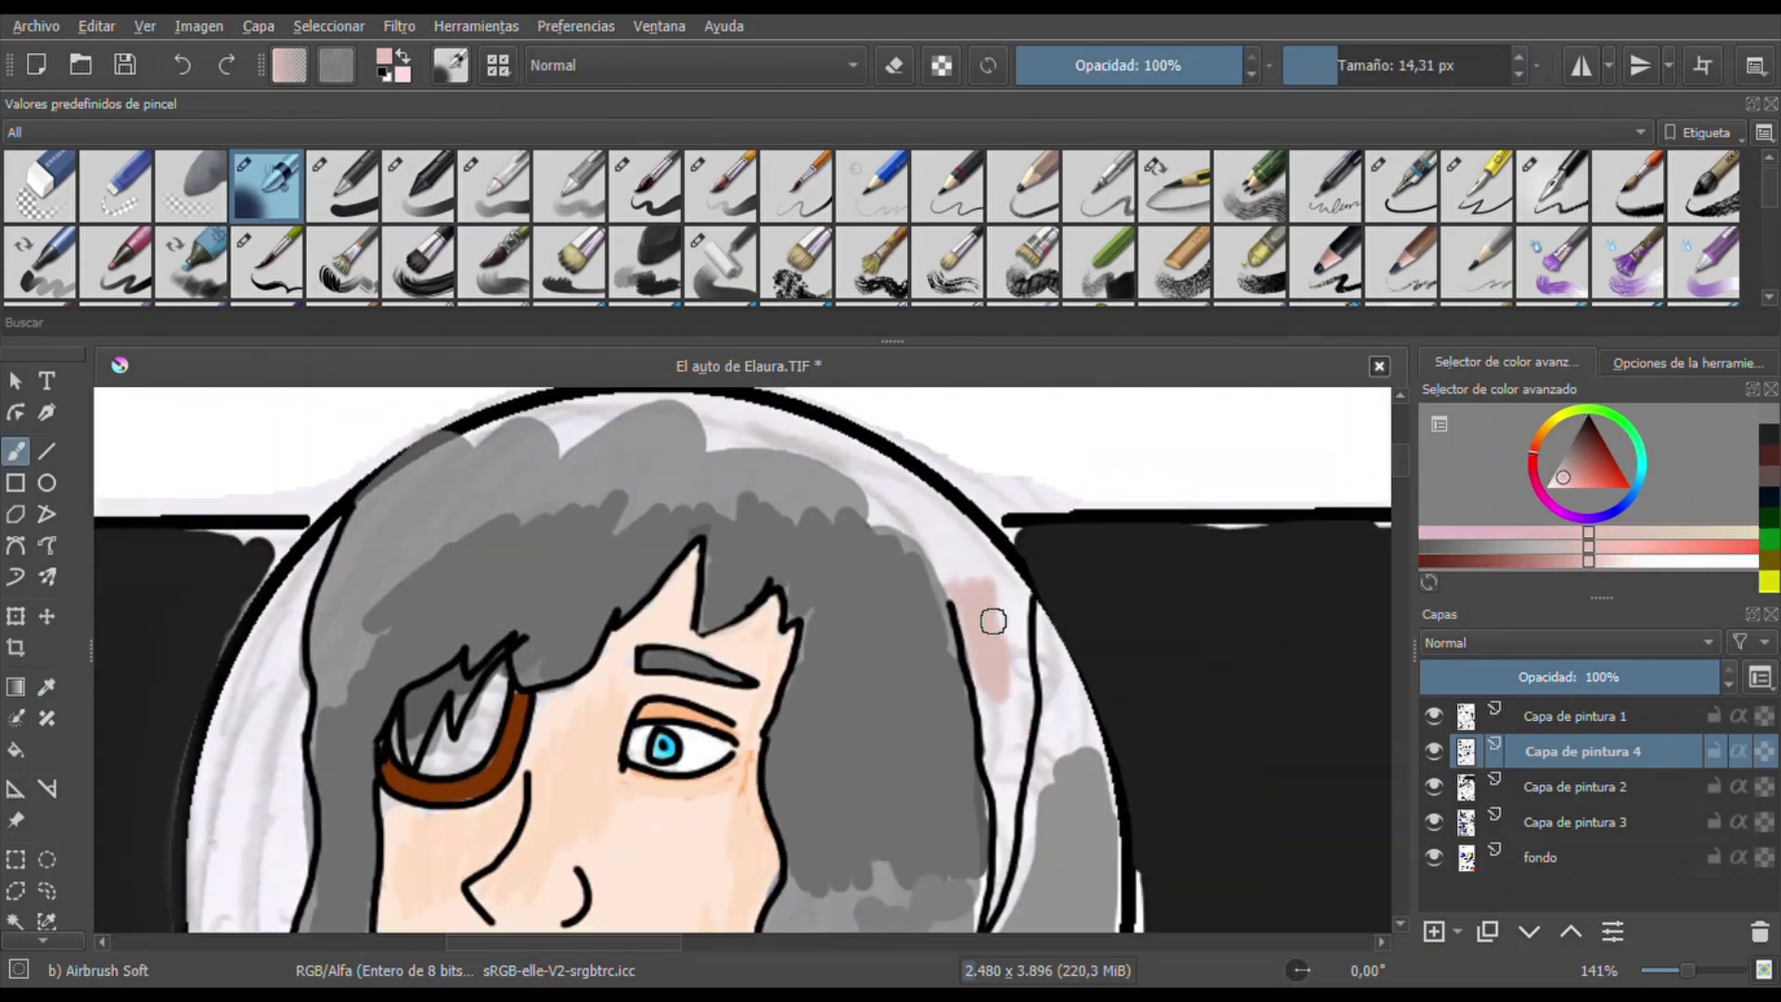
mouse_move(997, 714)
left_mouse_down()
mouse_move(992, 609)
mouse_move(957, 563)
left_mouse_up()
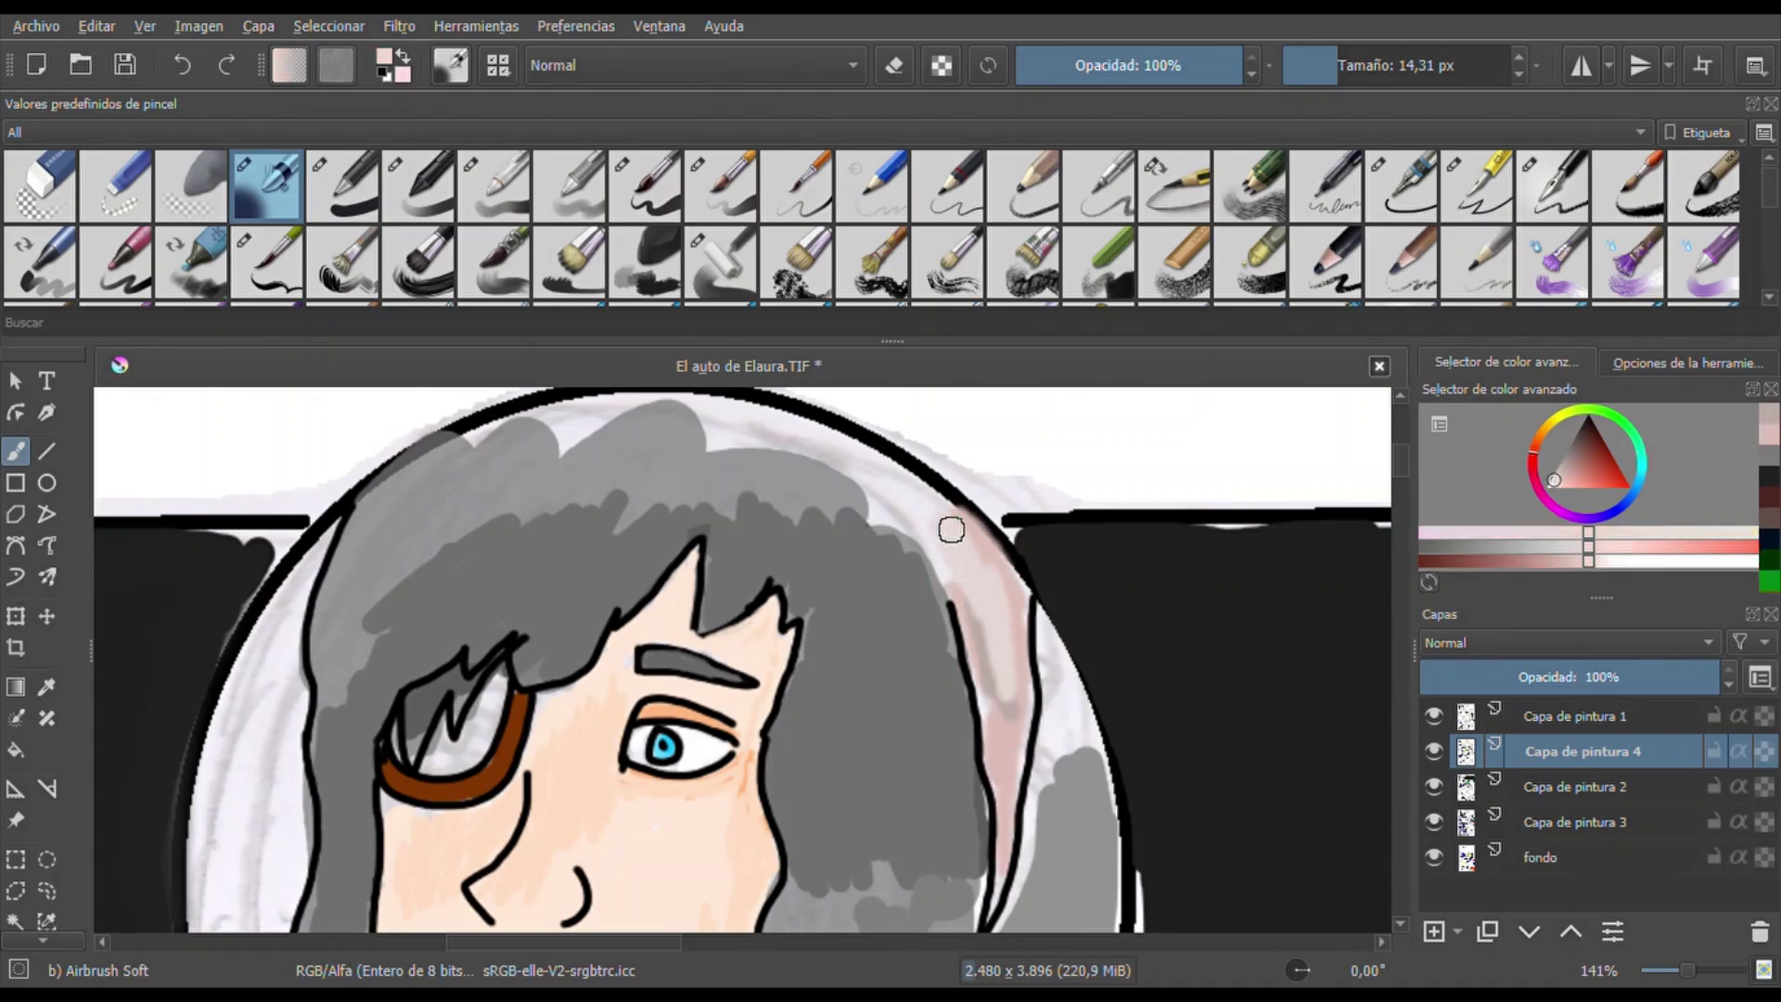
On Capa de pintura 1, shade the woman's forehead along the hairline and above her eyelid with peach at brush size 6,33 px
key("plus")
key("plus")
key("plus")
left_click(1579, 483)
key("bracketleft")
key("bracketleft")
key("bracketleft")
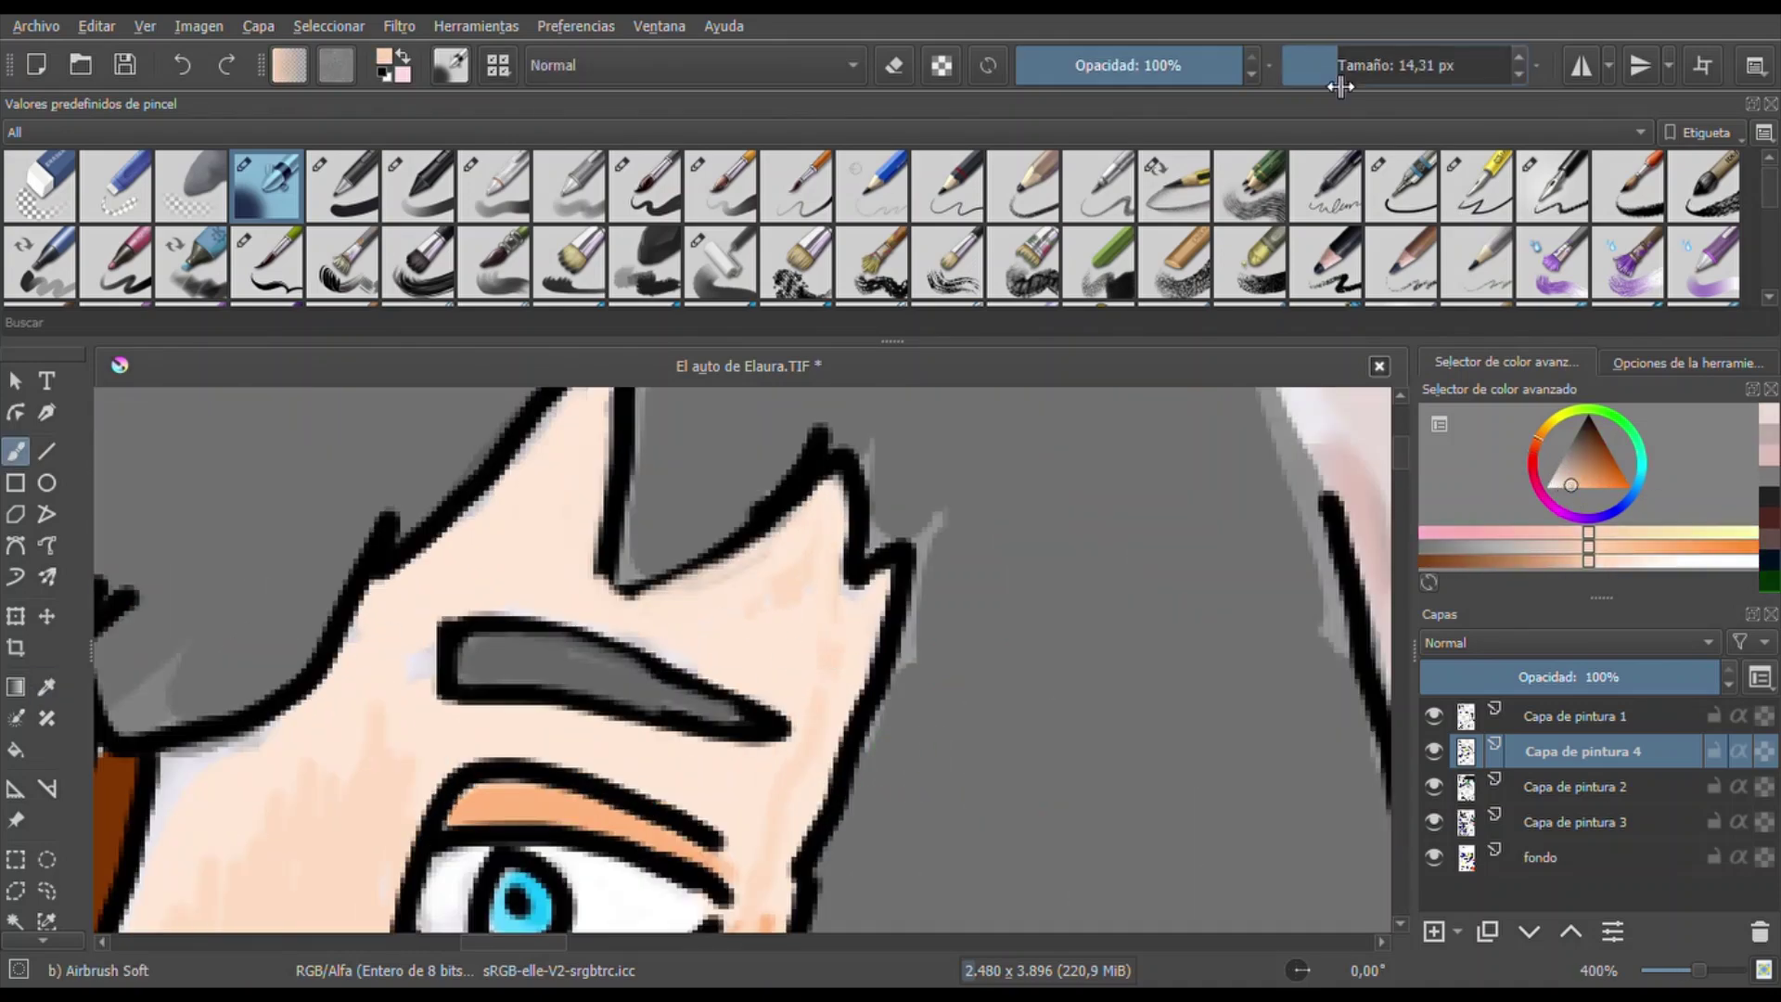
key("Page_Up")
mouse_move(872, 691)
left_mouse_down()
mouse_move(829, 496)
mouse_move(667, 591)
mouse_move(586, 551)
mouse_move(553, 451)
mouse_move(440, 556)
mouse_move(421, 601)
left_mouse_up()
scroll(601, 942, "left", 3)
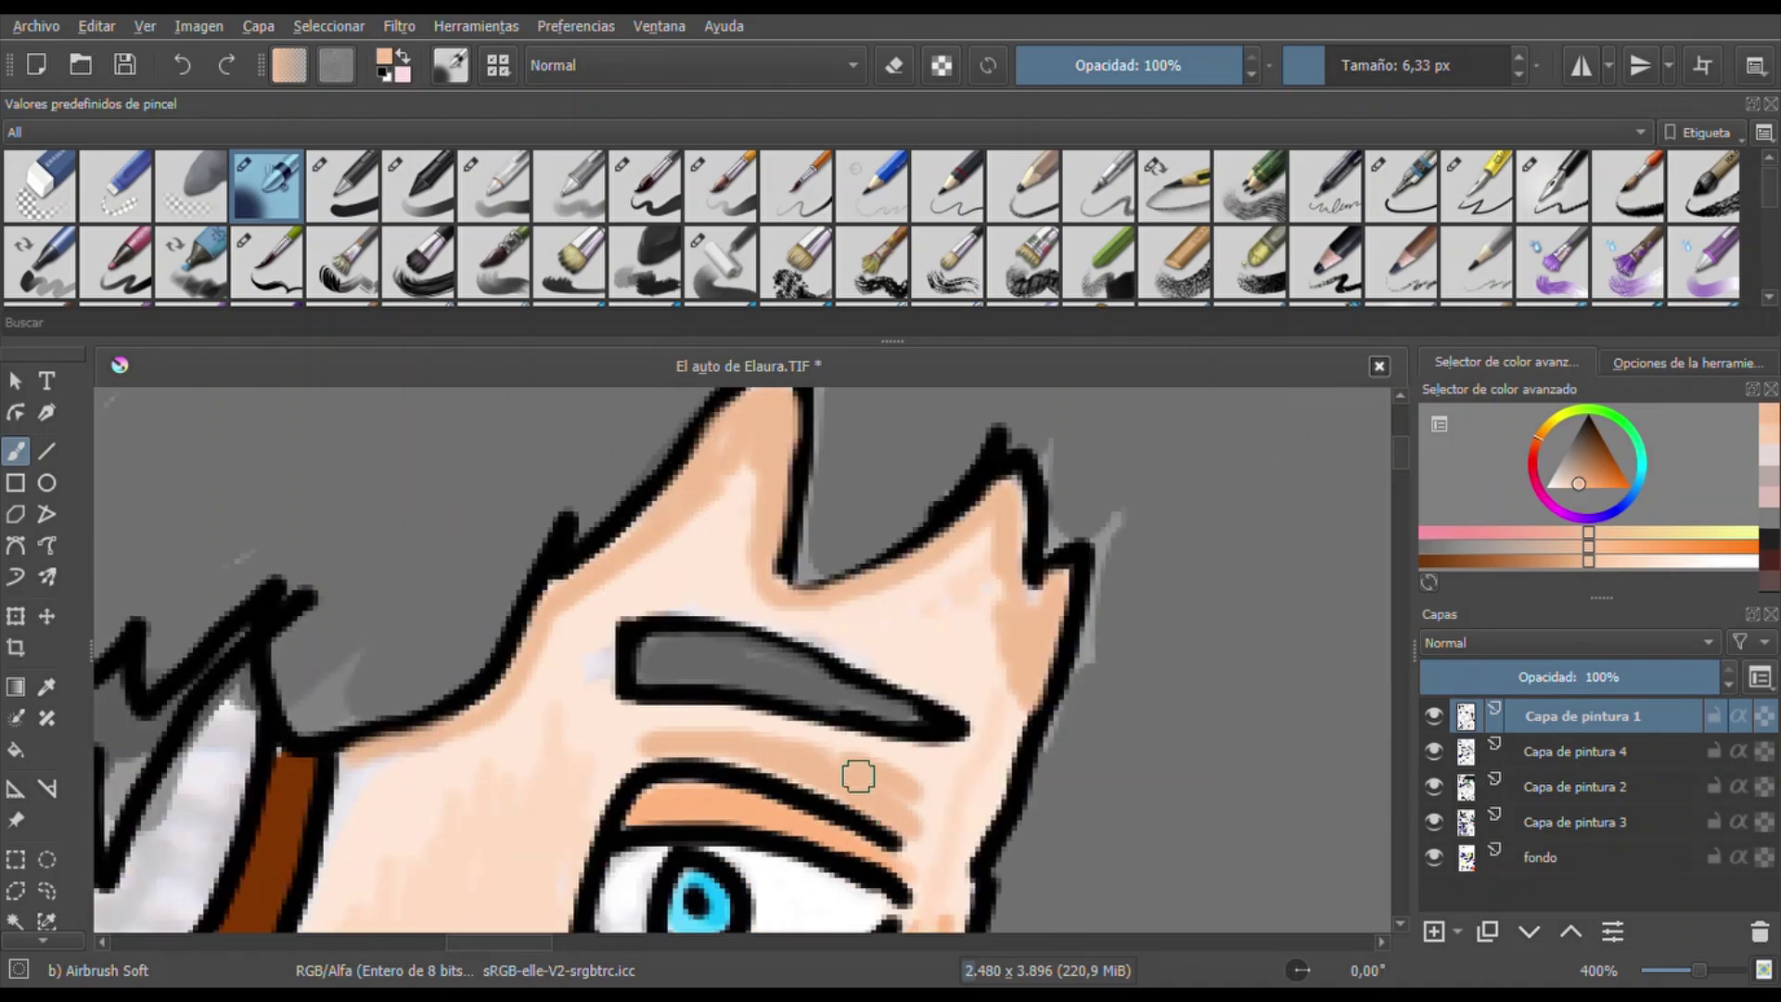
Shade the side of the woman's nose and the outer edge of her cheek with the same peach
scroll(497, 520, "down", 8)
left_click_drag(352, 417, 282, 671)
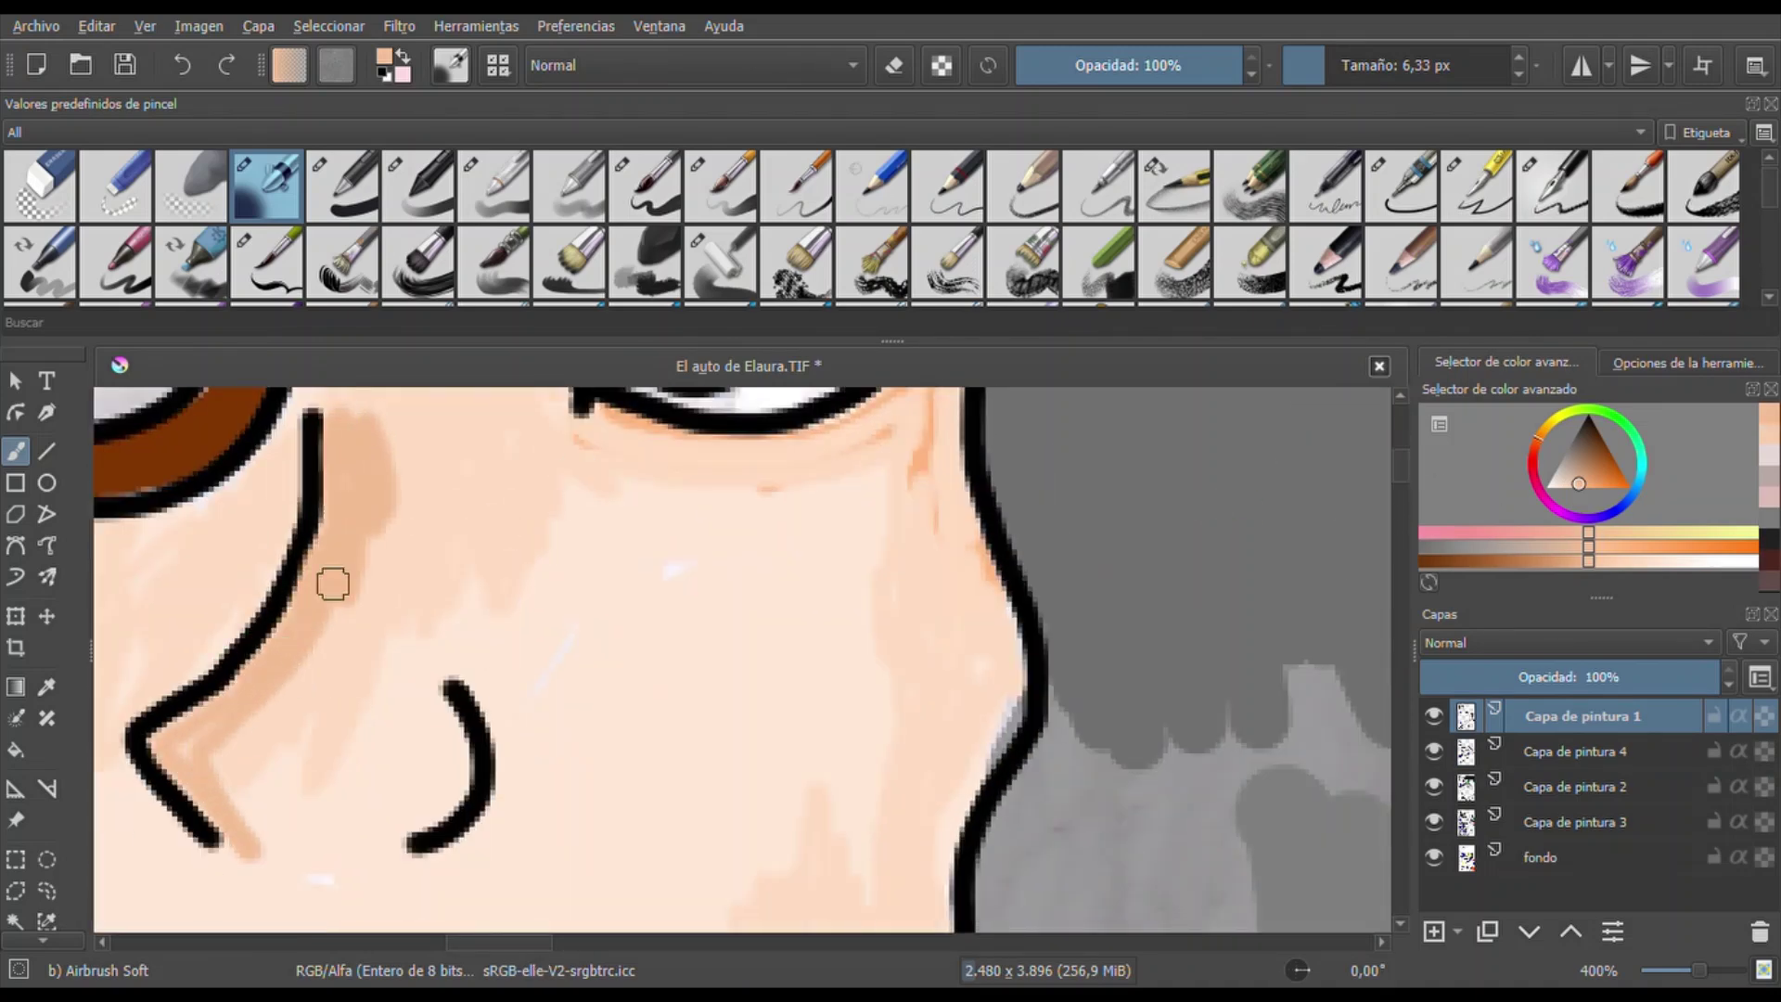
mouse_move(918, 436)
left_mouse_down()
mouse_move(1000, 670)
mouse_move(961, 695)
mouse_move(965, 783)
mouse_move(892, 574)
mouse_move(910, 421)
left_mouse_up()
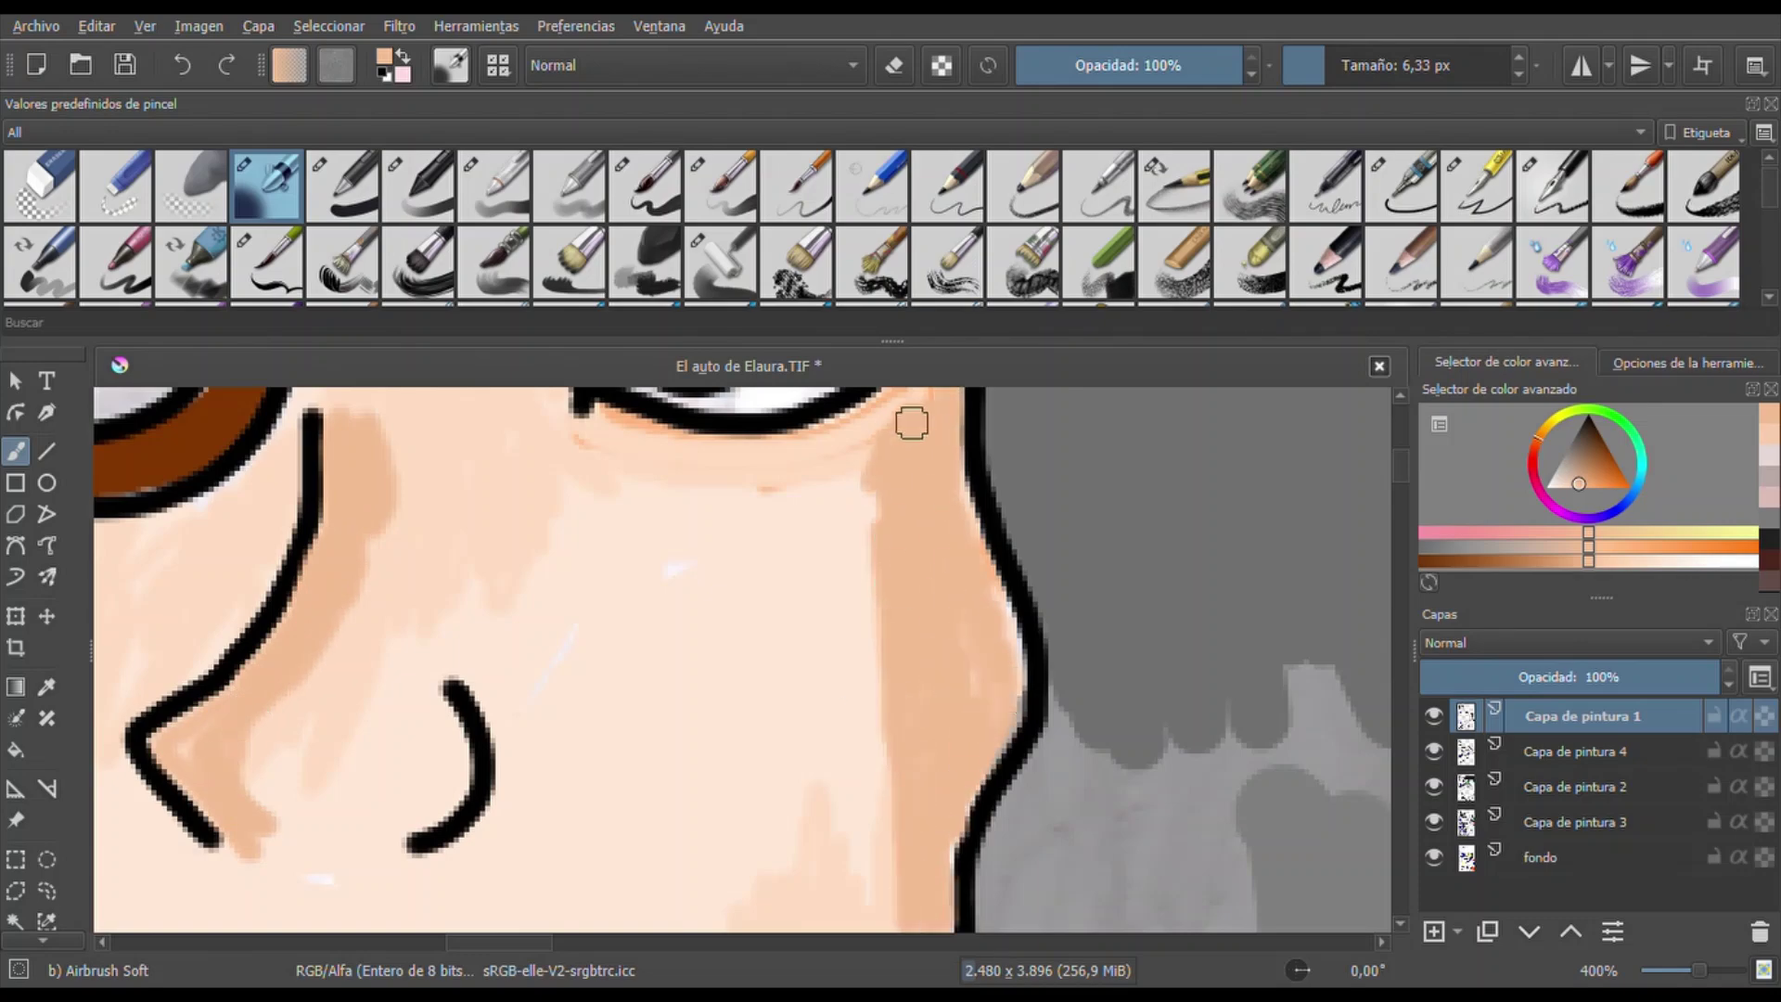
On Capa de pintura 4, extend the peach shading along the woman's jaw and onto her neck
key("1")
key("plus")
key("plus")
key("Page_Down")
key("Page_Down")
key("Page_Down")
key("Page_Up")
key("Page_Up")
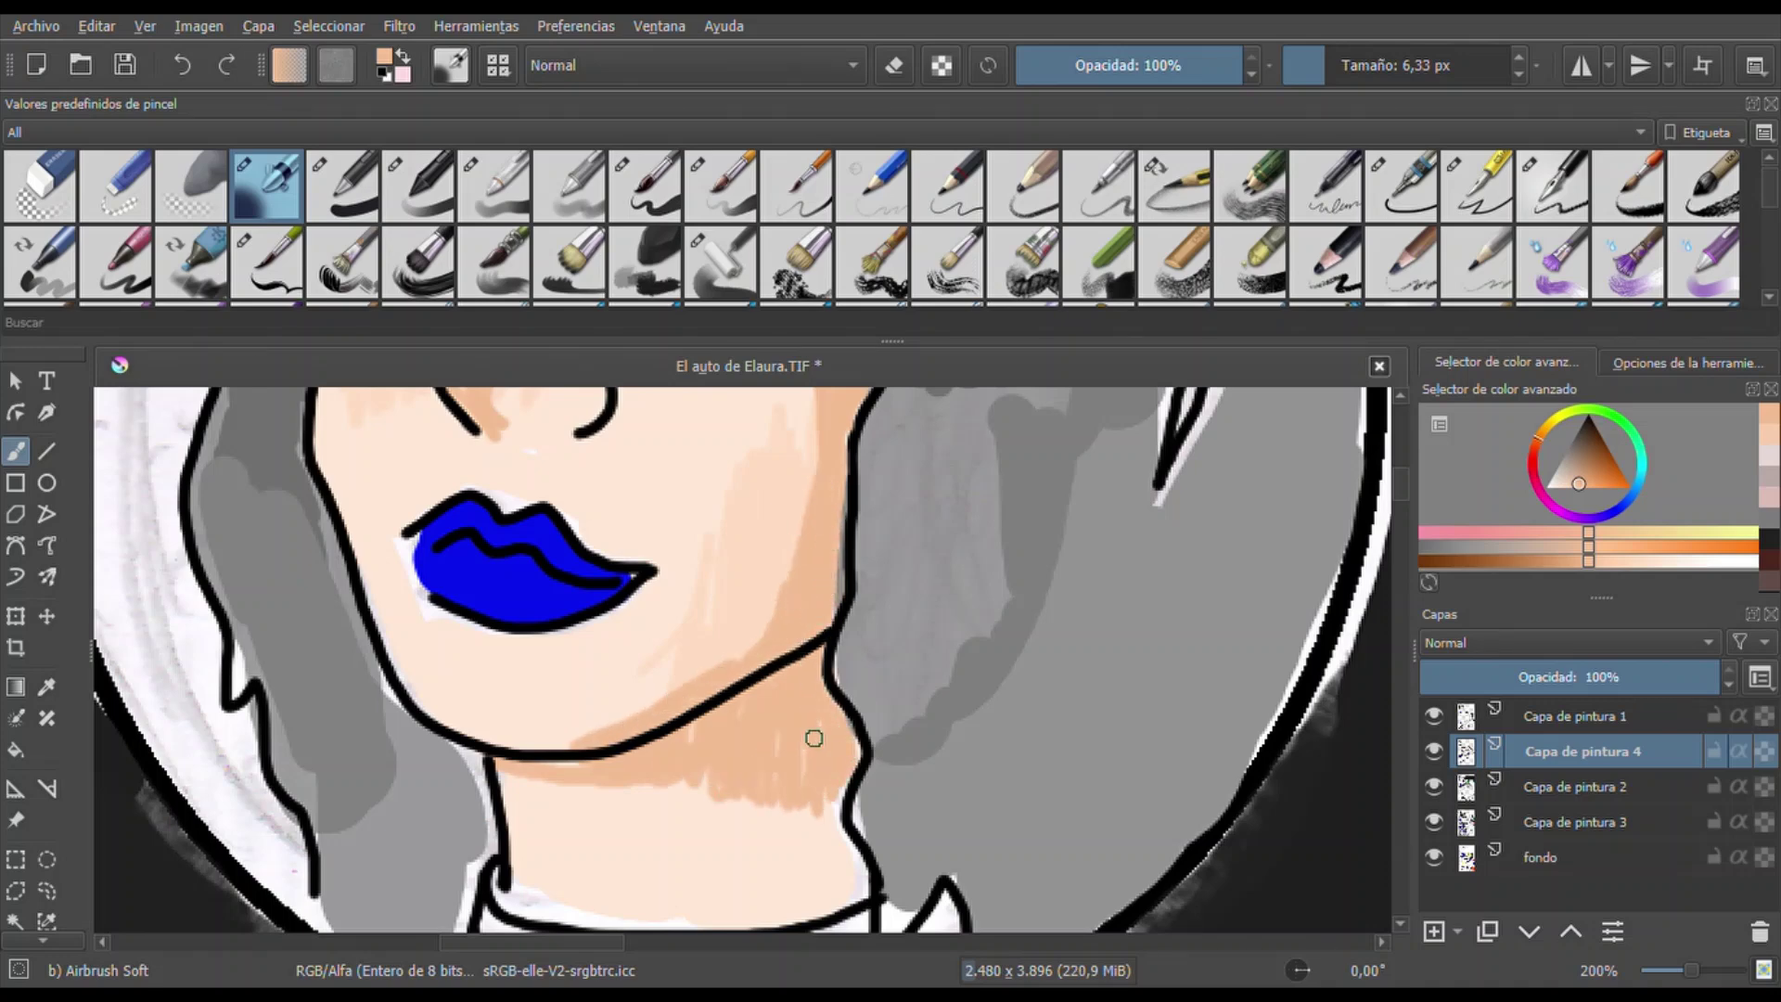
Shade the woman's hair on both sides of her face with a darker grey
left_click(1568, 447)
mouse_move(1169, 593)
left_mouse_down()
mouse_move(1104, 835)
mouse_move(955, 417)
mouse_move(872, 459)
left_mouse_up()
mouse_move(371, 770)
left_mouse_down()
mouse_move(353, 908)
mouse_move(464, 927)
mouse_move(223, 418)
left_mouse_up()
key("minus")
key("minus")
key("minus")
key("plus")
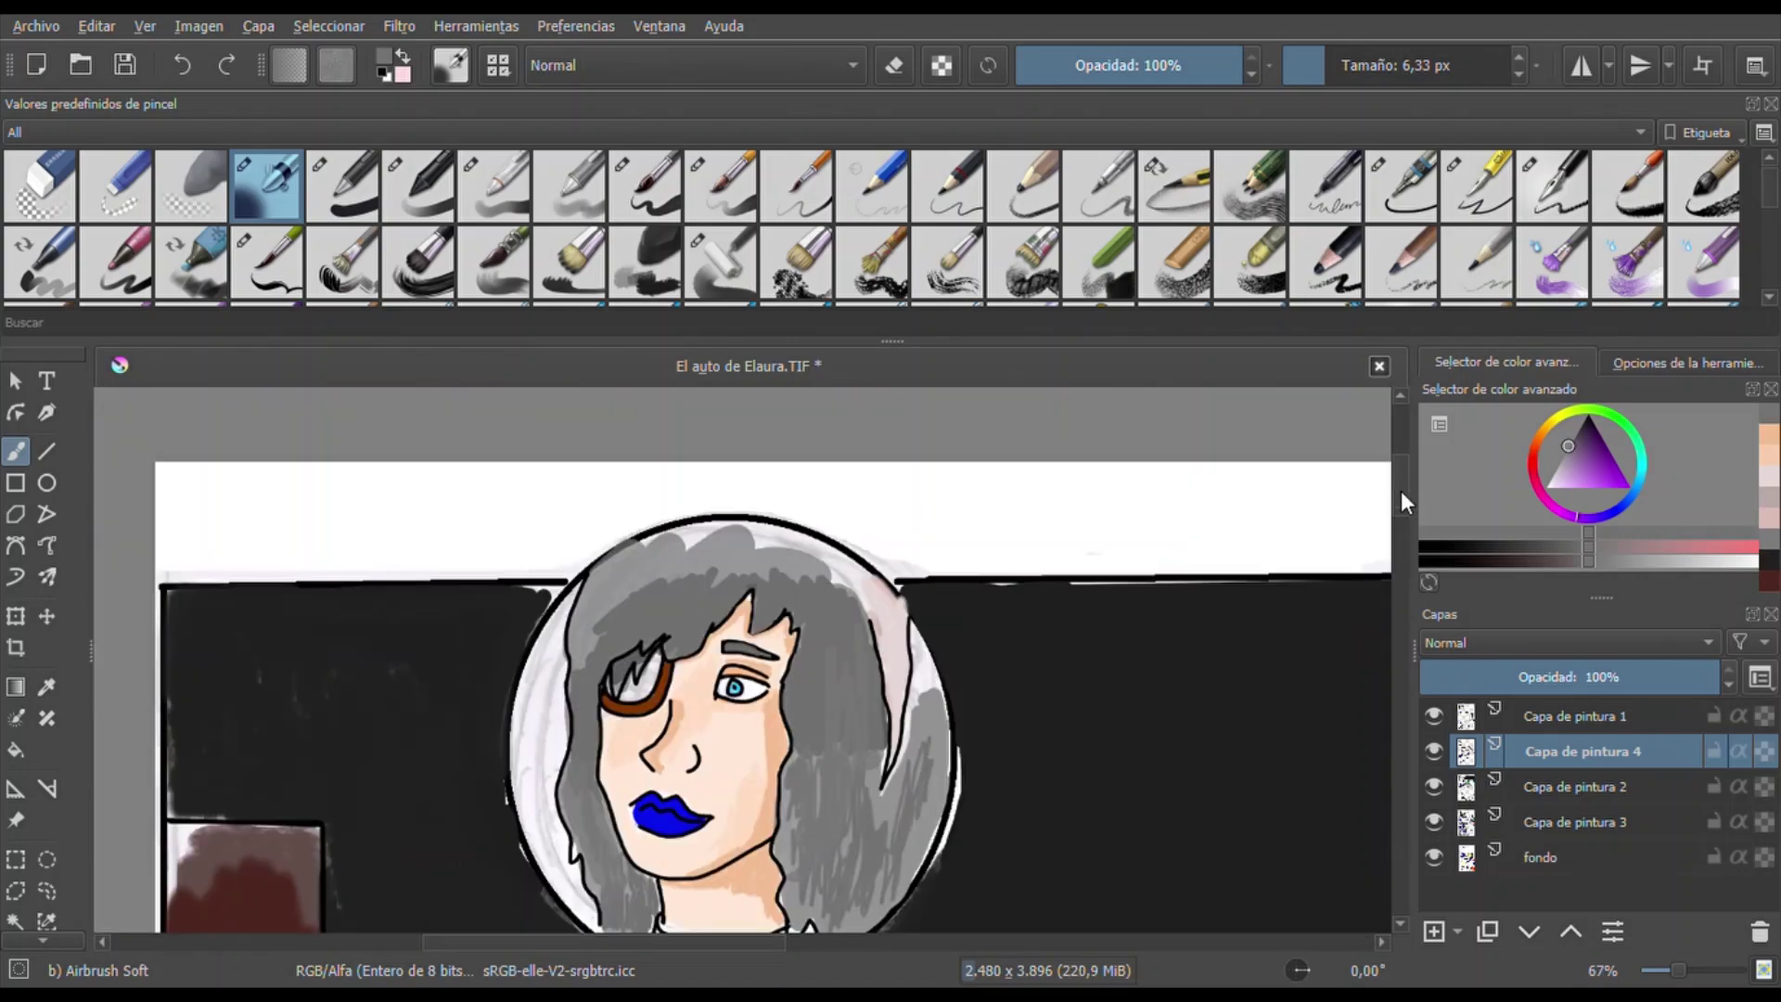
On Capa de pintura 1, fill the woman's hair strands over the brown-framed lens with grey
key("plus")
key("plus")
key("plus")
key("plus")
scroll(754, 752, "left", 5)
key("Page_Up")
mouse_move(649, 510)
left_mouse_down()
mouse_move(525, 625)
mouse_move(510, 746)
mouse_move(477, 736)
mouse_move(332, 774)
mouse_move(367, 802)
mouse_move(378, 881)
mouse_move(349, 661)
mouse_move(624, 626)
mouse_move(651, 757)
left_mouse_up()
Outline the hair strands falling over the lens in black with Ink-3 Gpen
key("minus")
key("minus")
key("minus")
key("slash")
key("plus")
key("plus")
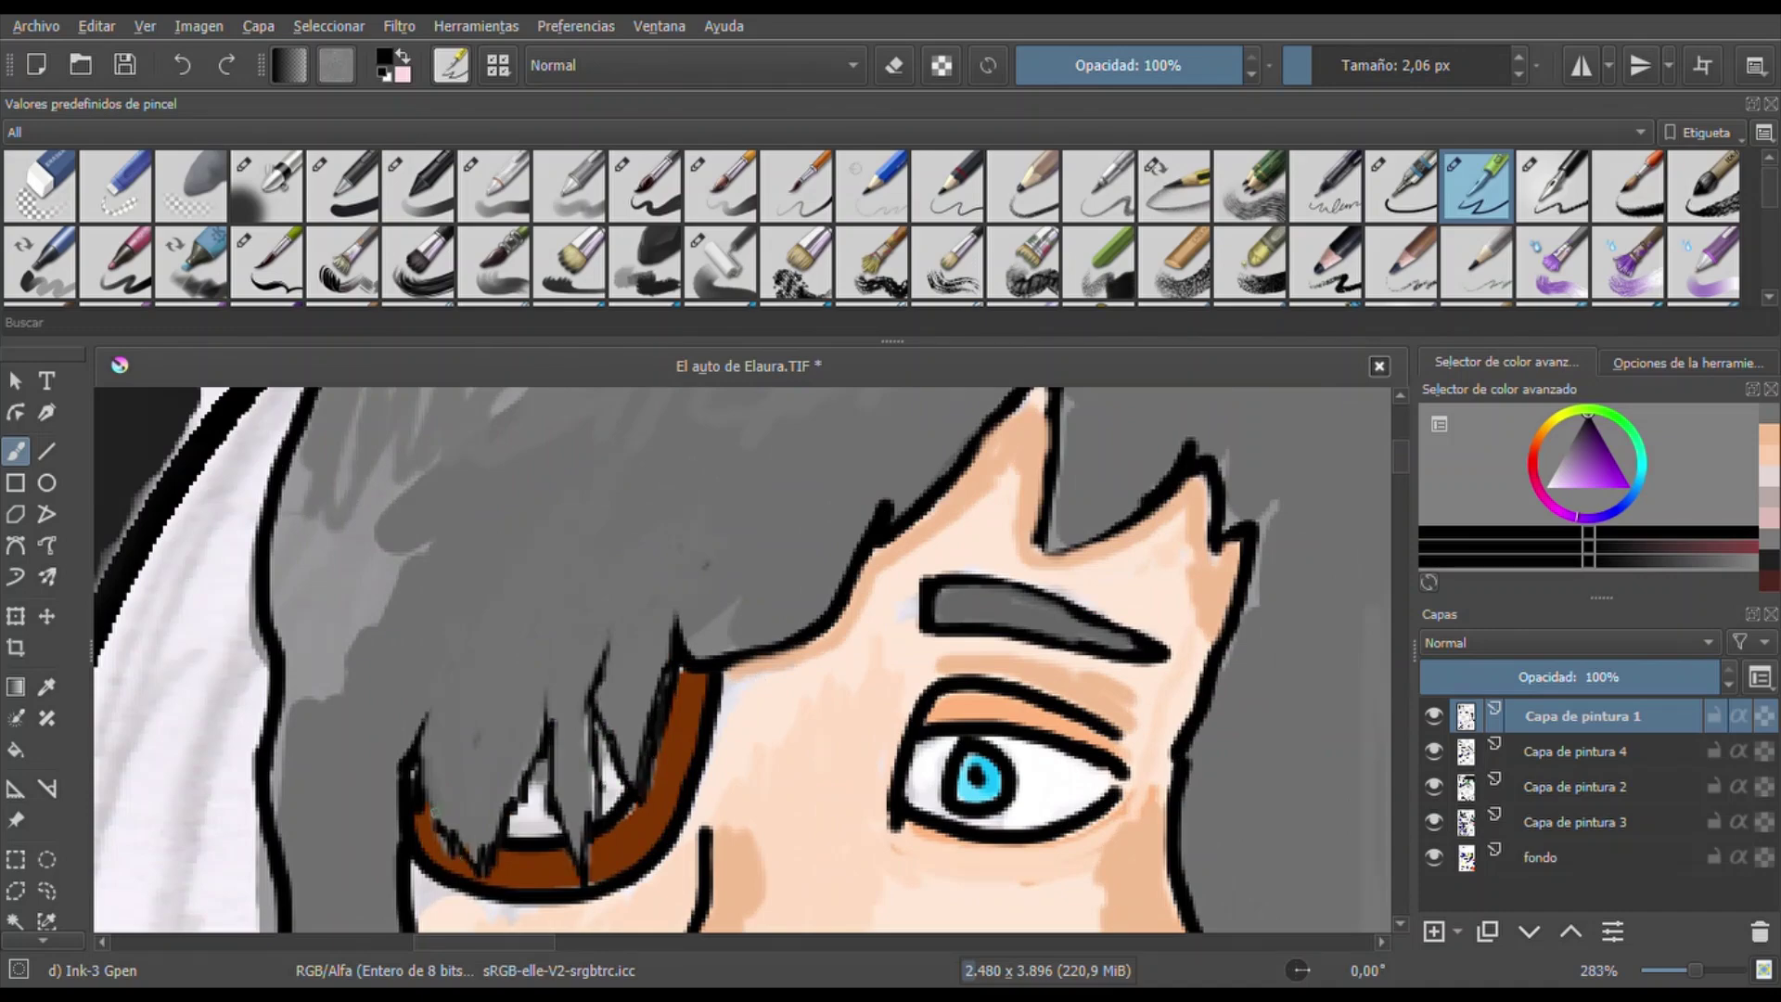
Fill the lens gaps between the hair strands with pale turquoise and shade the brown frame with darker brown
scroll(1399, 449, "down", 1)
key("plus")
key("plus")
left_click(1640, 449)
left_click(1574, 487)
left_click_drag(341, 534, 339, 592)
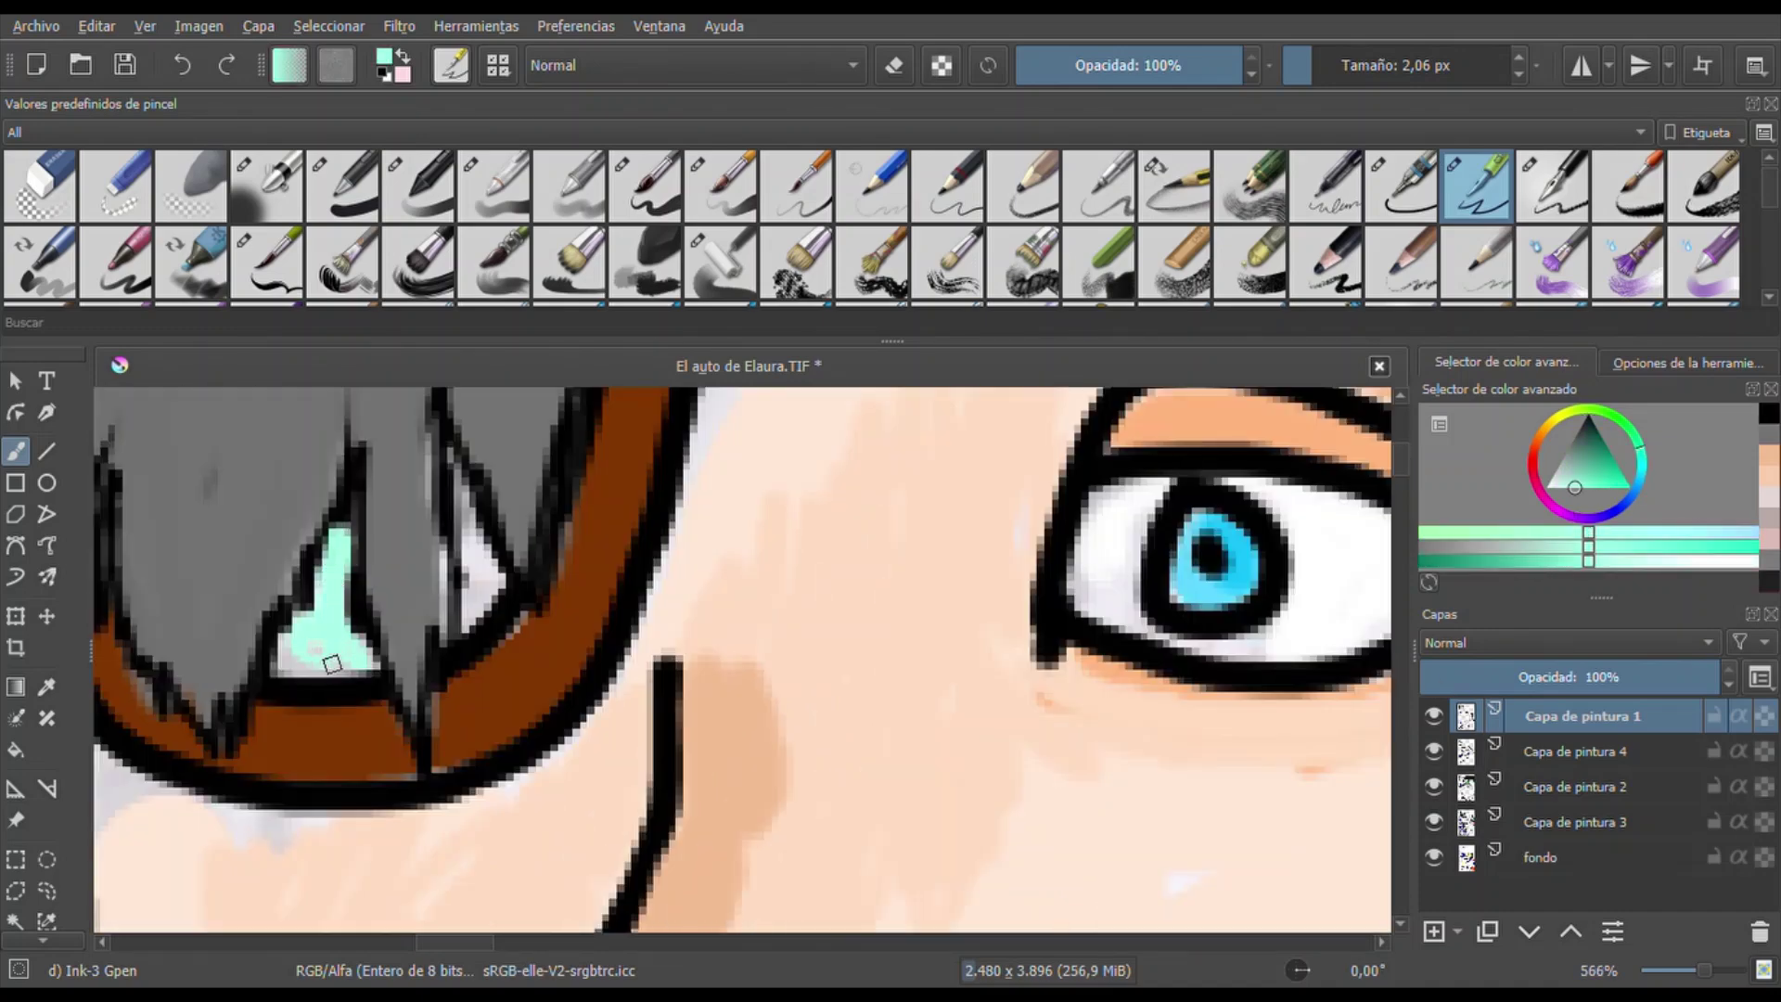
left_click(469, 607, "ctrl")
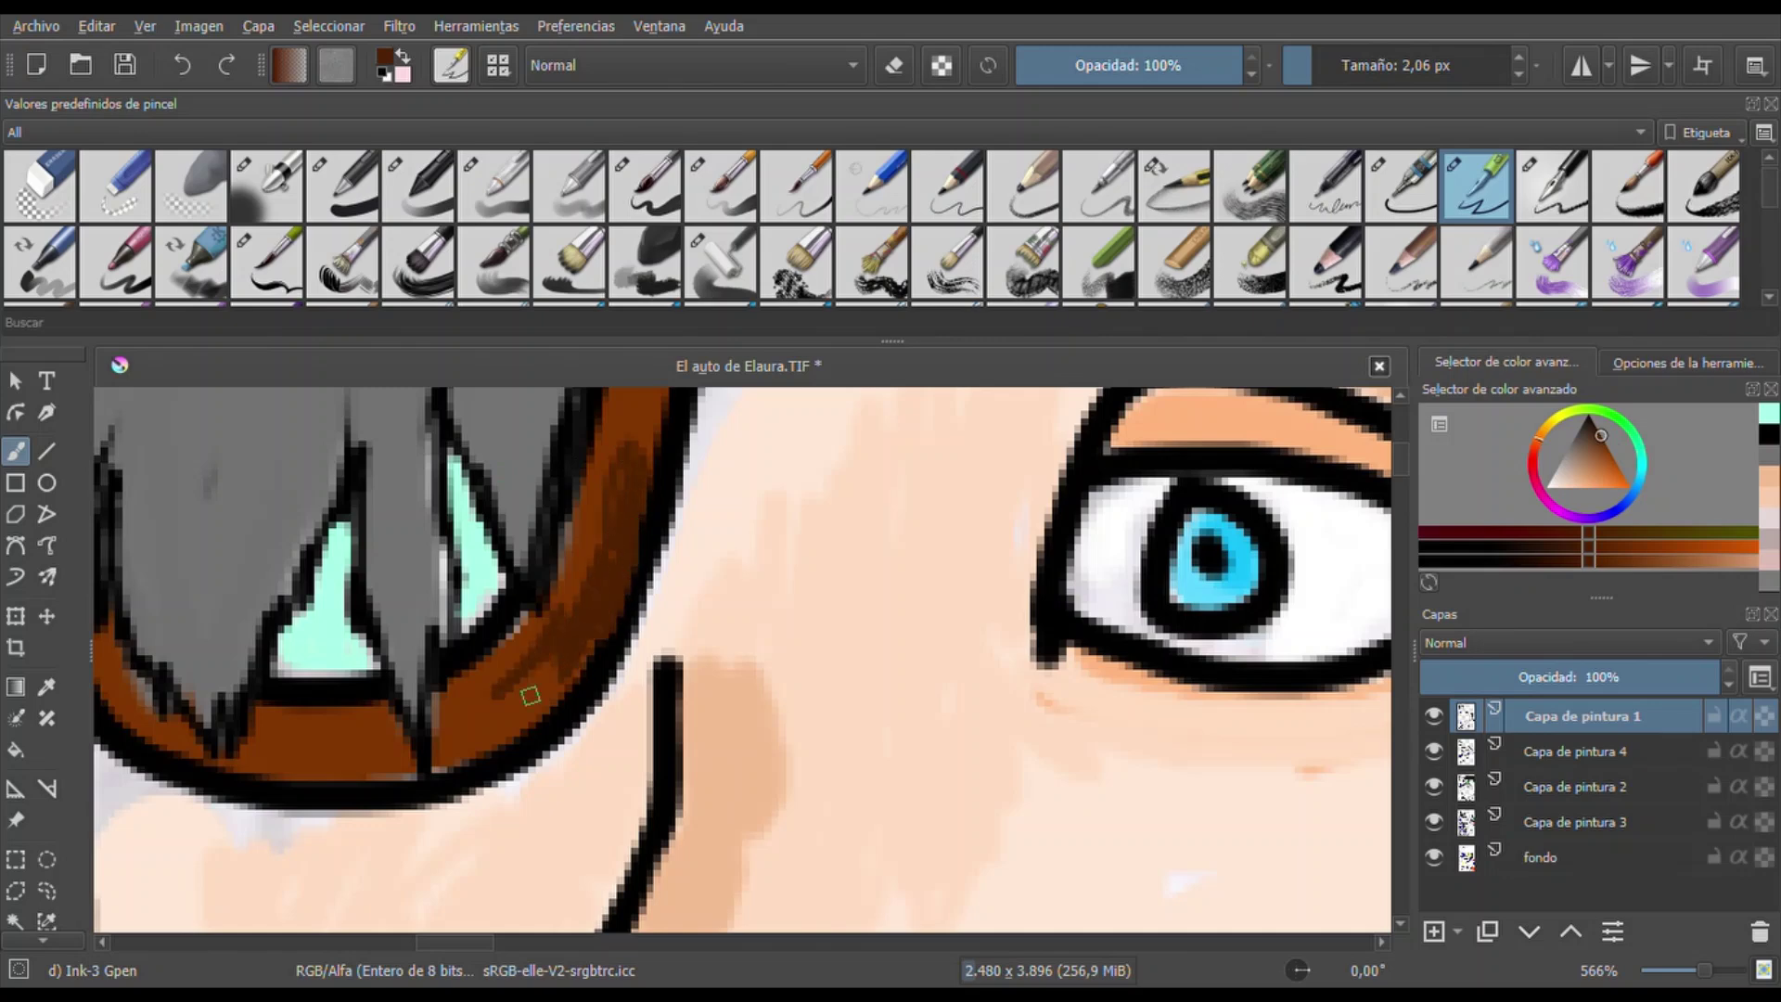
left_click_drag(385, 731, 293, 765)
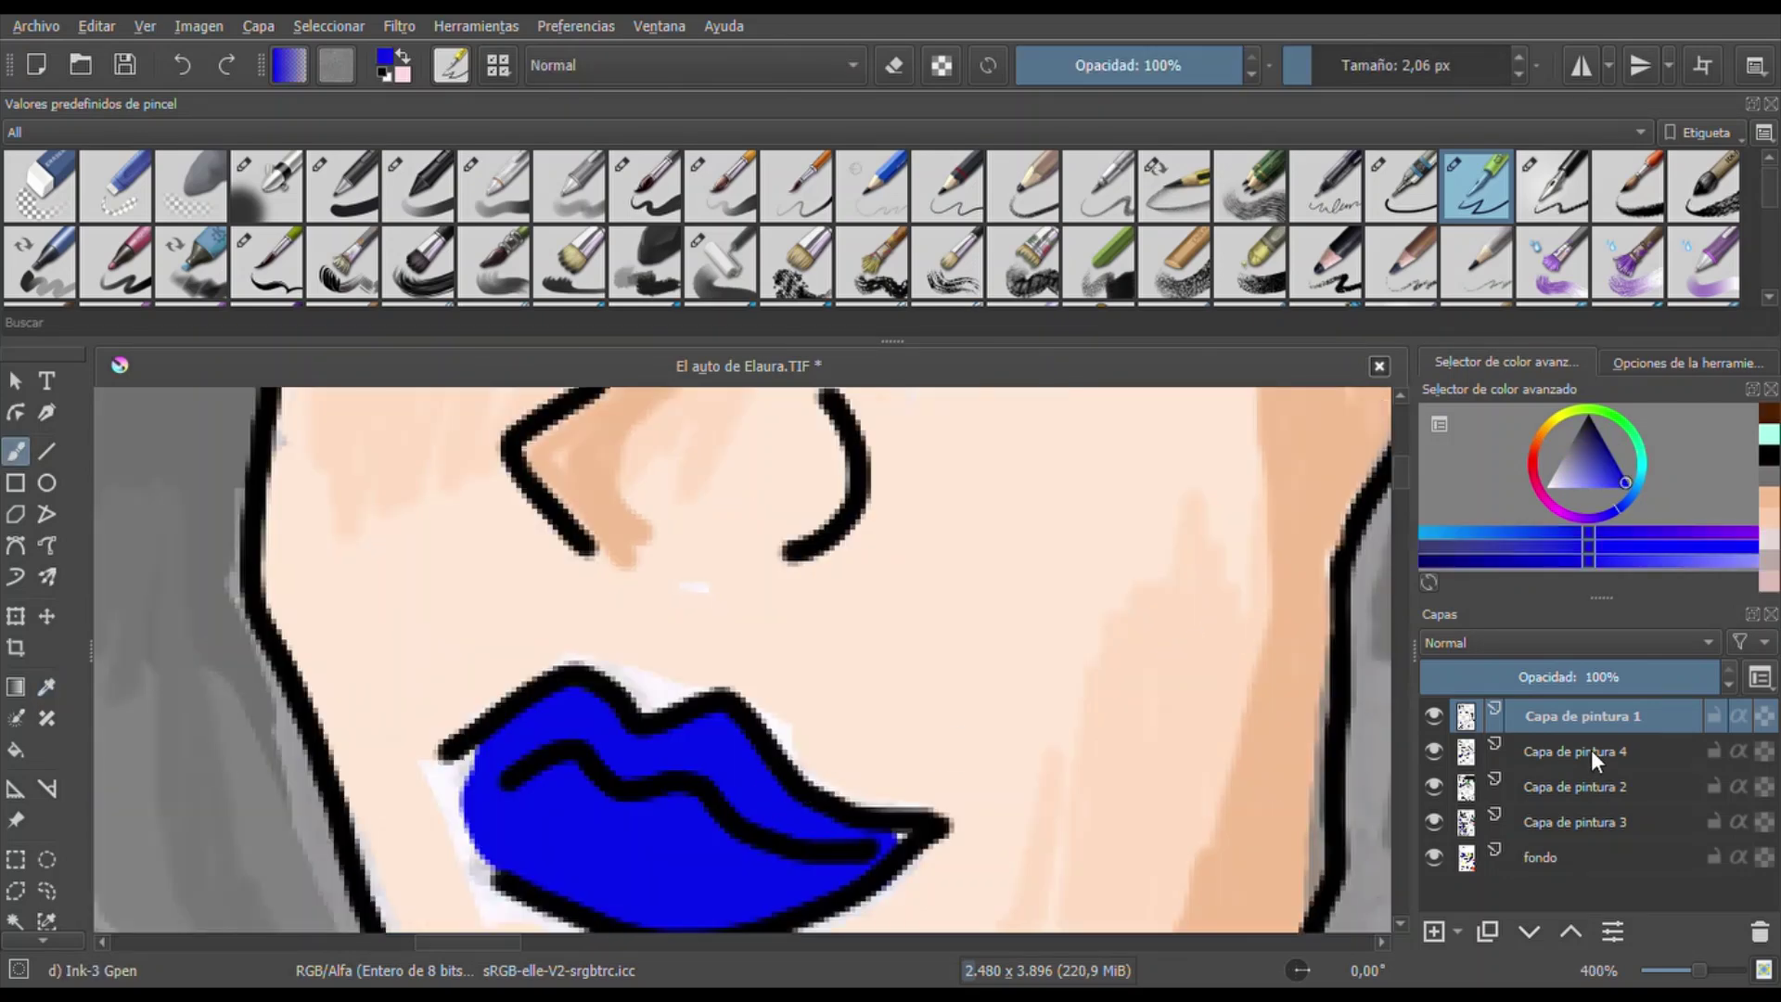
On Capa de pintura 4, shade the woman's blue lips with a darker blue using Airbrush Soft
left_click(1590, 749)
left_click(266, 186)
key("k")
left_click_drag(774, 876, 689, 812)
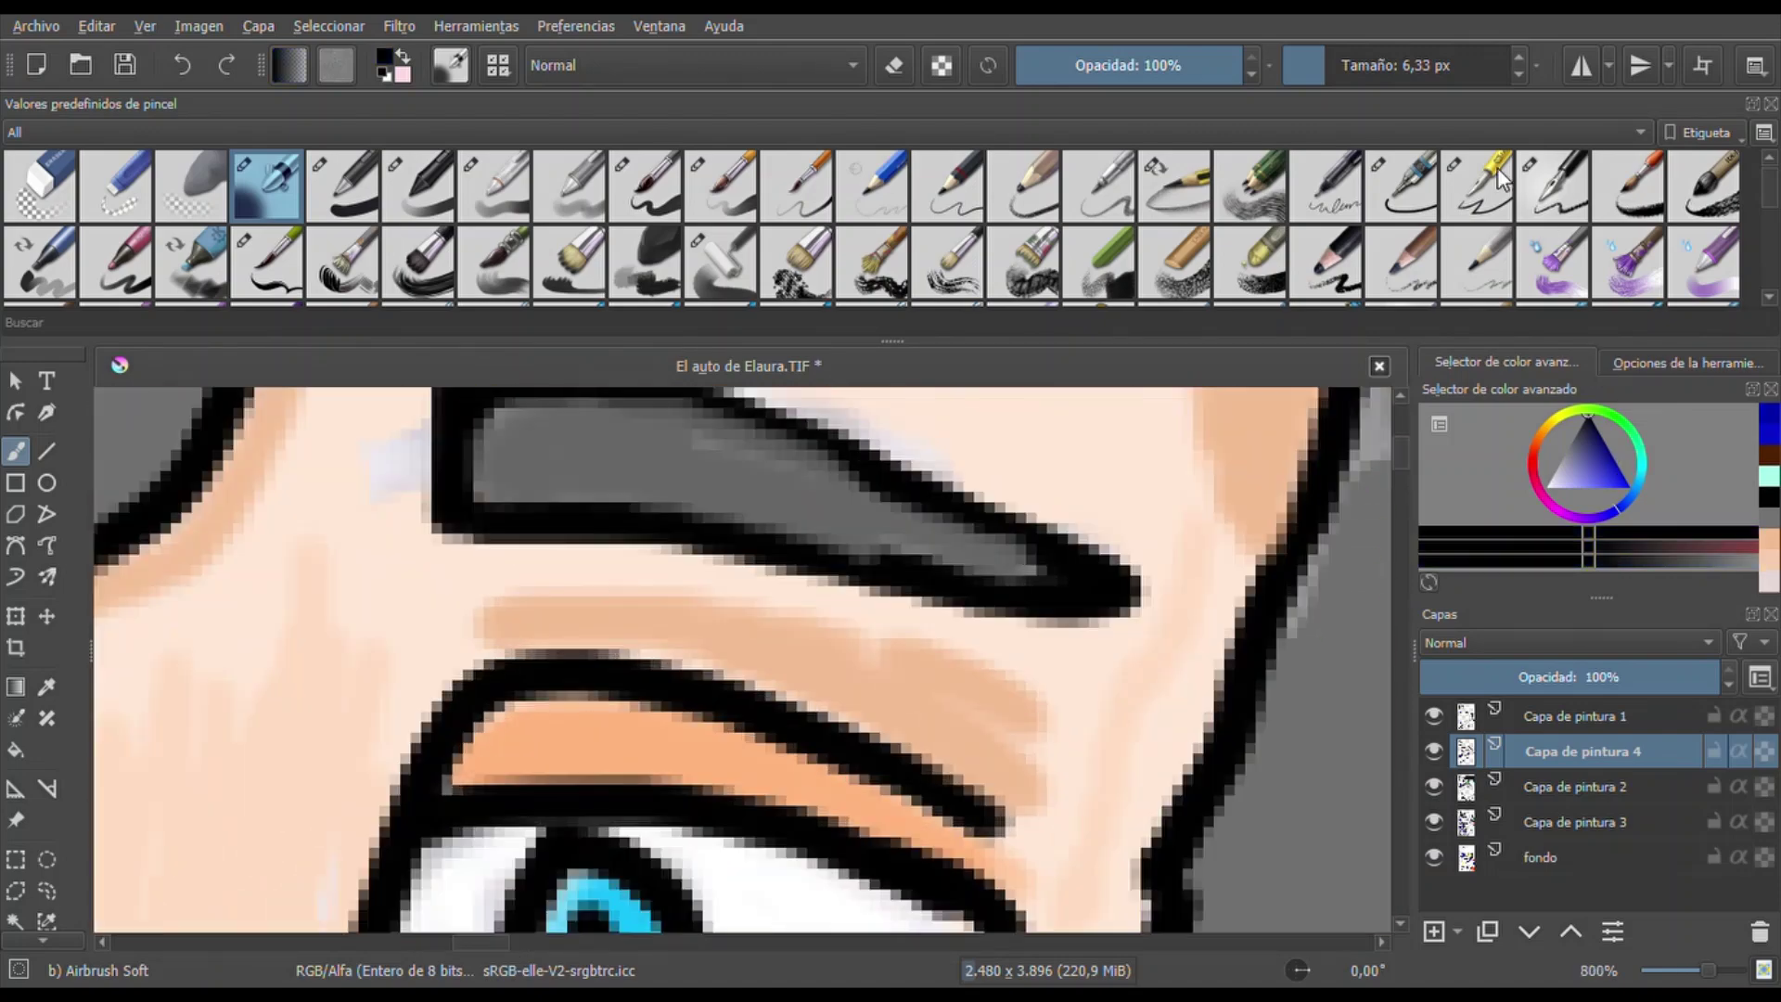
On Capa de pintura 1, draw black upper eyelashes along the woman's eyelid with Ink-3 Gpen at 2,06 px
left_click(1503, 176)
key("Page_Up")
left_click_drag(583, 577, 545, 668)
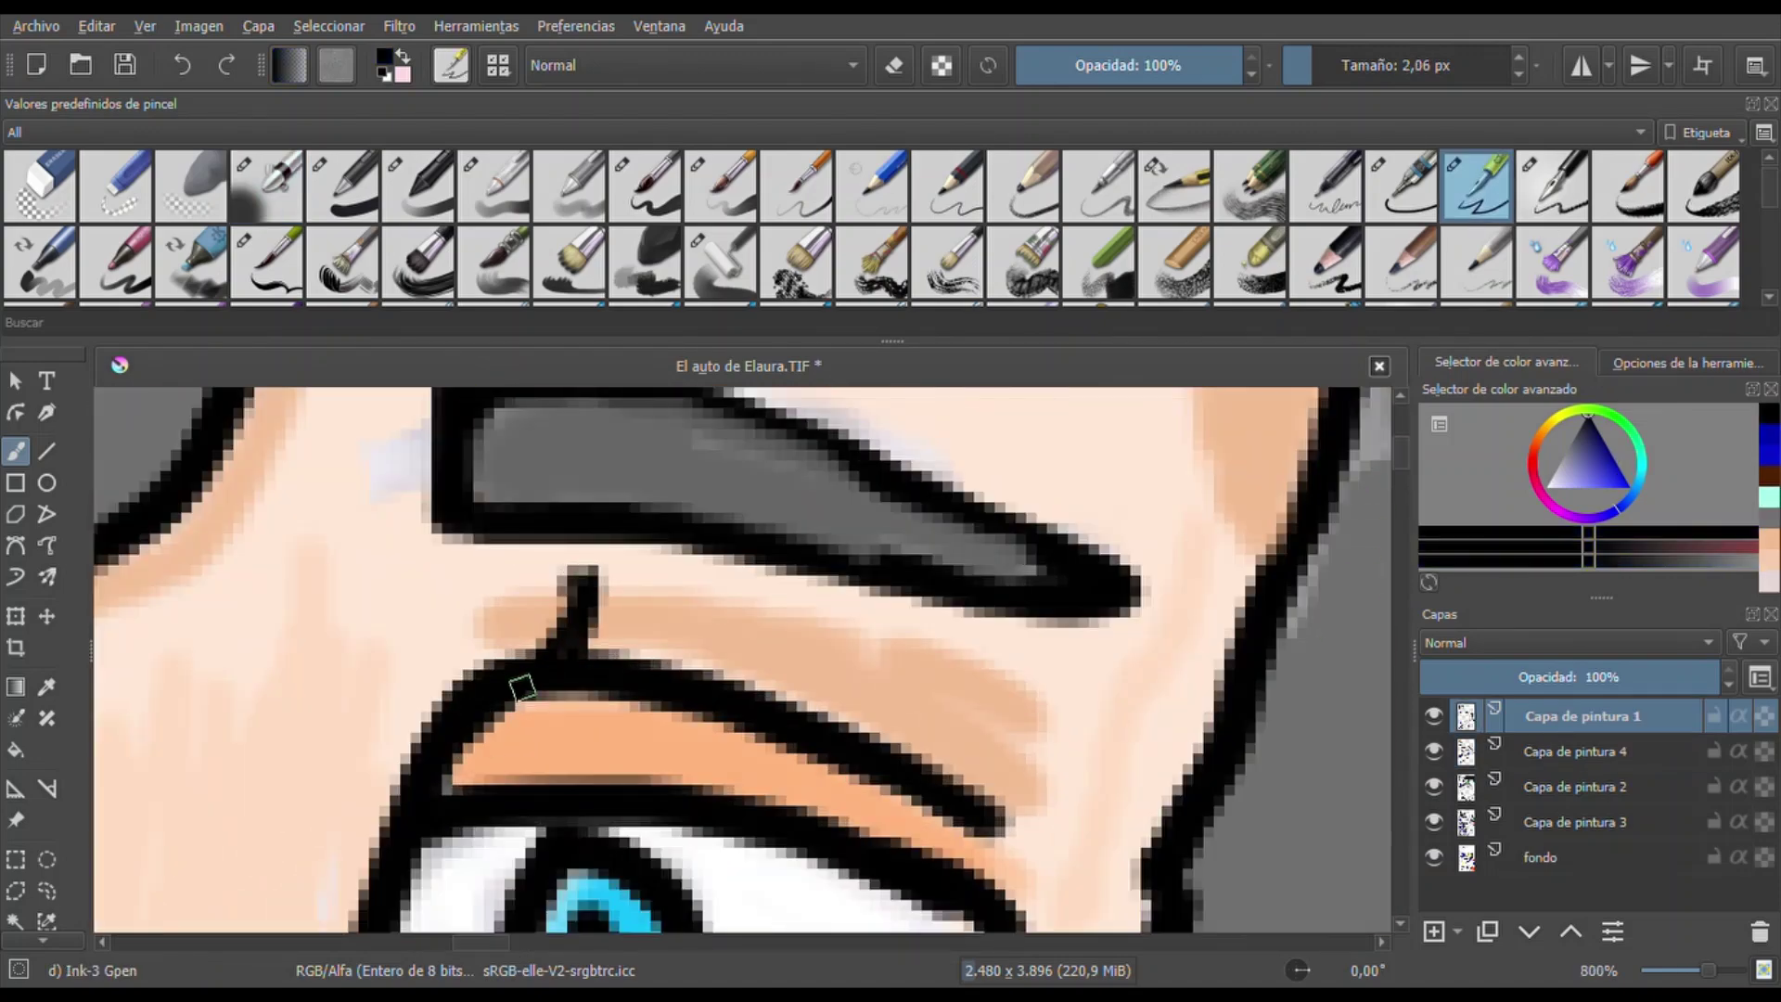
left_click_drag(677, 561, 649, 661)
left_click_drag(780, 592, 751, 682)
left_click_drag(849, 592, 809, 697)
left_click_drag(932, 608, 876, 729)
left_click_drag(1001, 631, 965, 735)
left_click_drag(1060, 657, 1006, 759)
left_click_drag(484, 651, 498, 556)
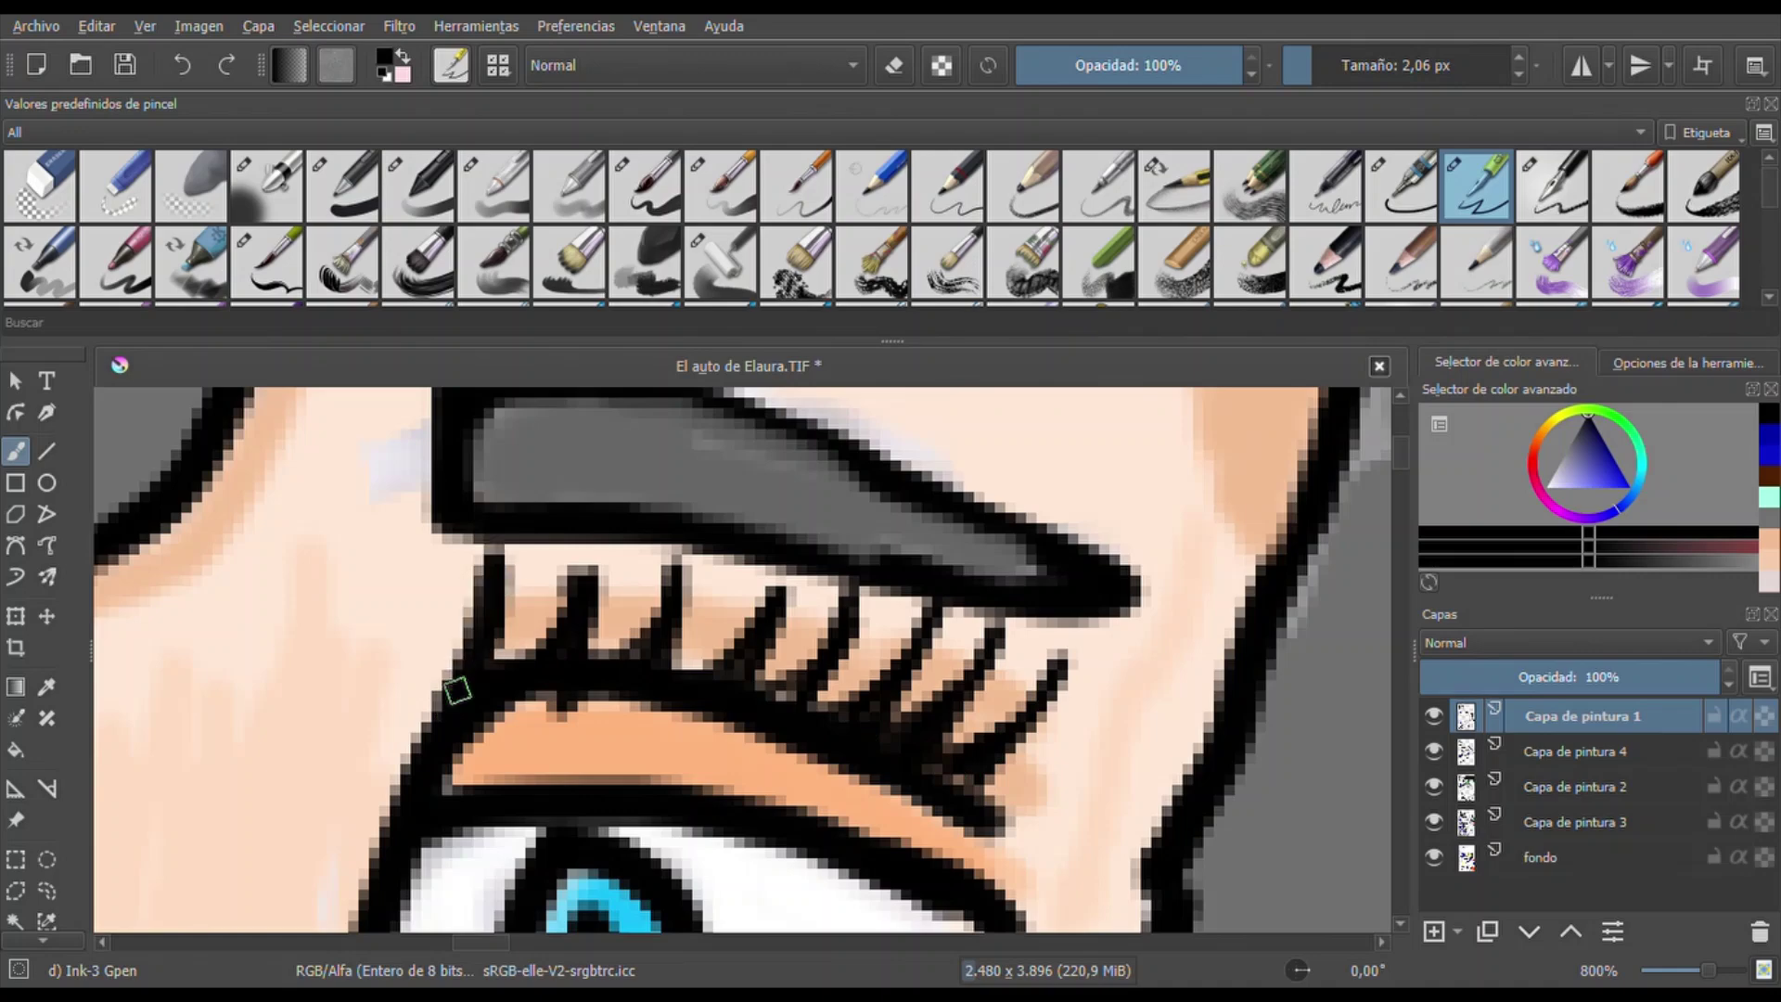
Extend the grey hair over the crown of the woman's head up to the circle's outline with Basic-1
scroll(636, 724, "up", 3)
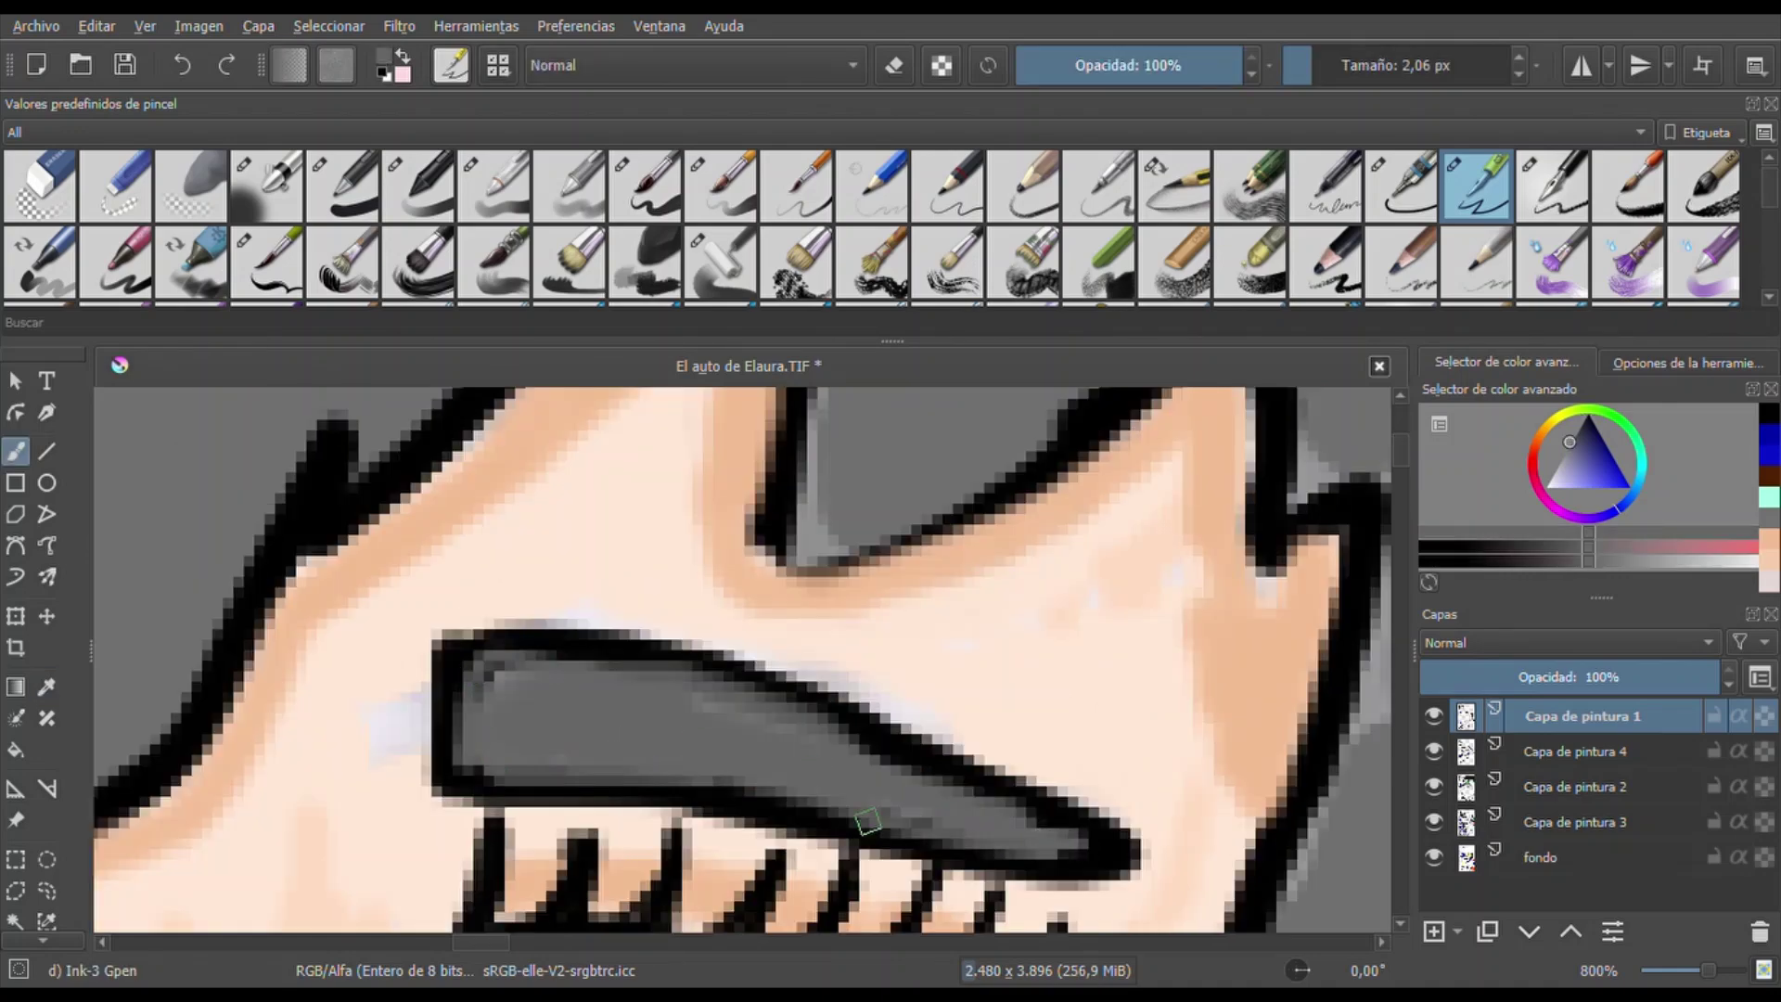
scroll(947, 839, "down", 6)
scroll(906, 545, "up", 1)
left_click(343, 188)
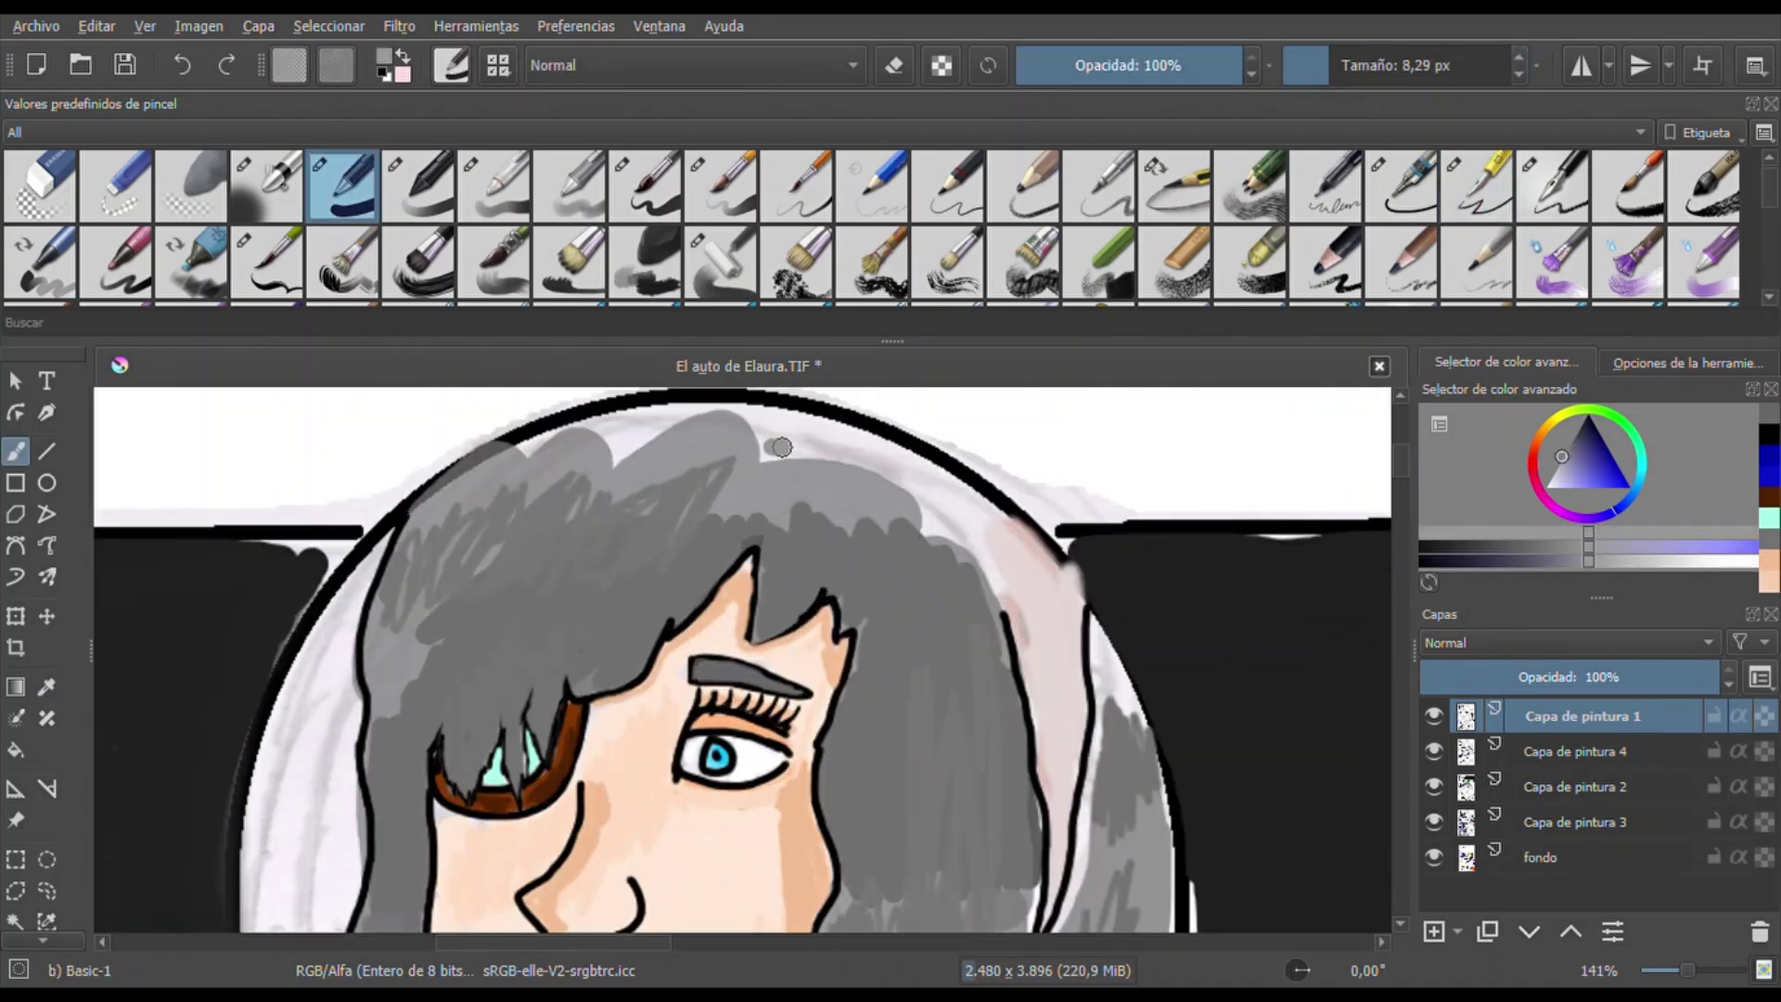
left_click_drag(744, 458, 602, 444)
On Capa de pintura 4, fill the pinkish outer hair strand with light grey and the hair beside it with mid grey
left_click(1531, 754)
left_click(1041, 581, "ctrl")
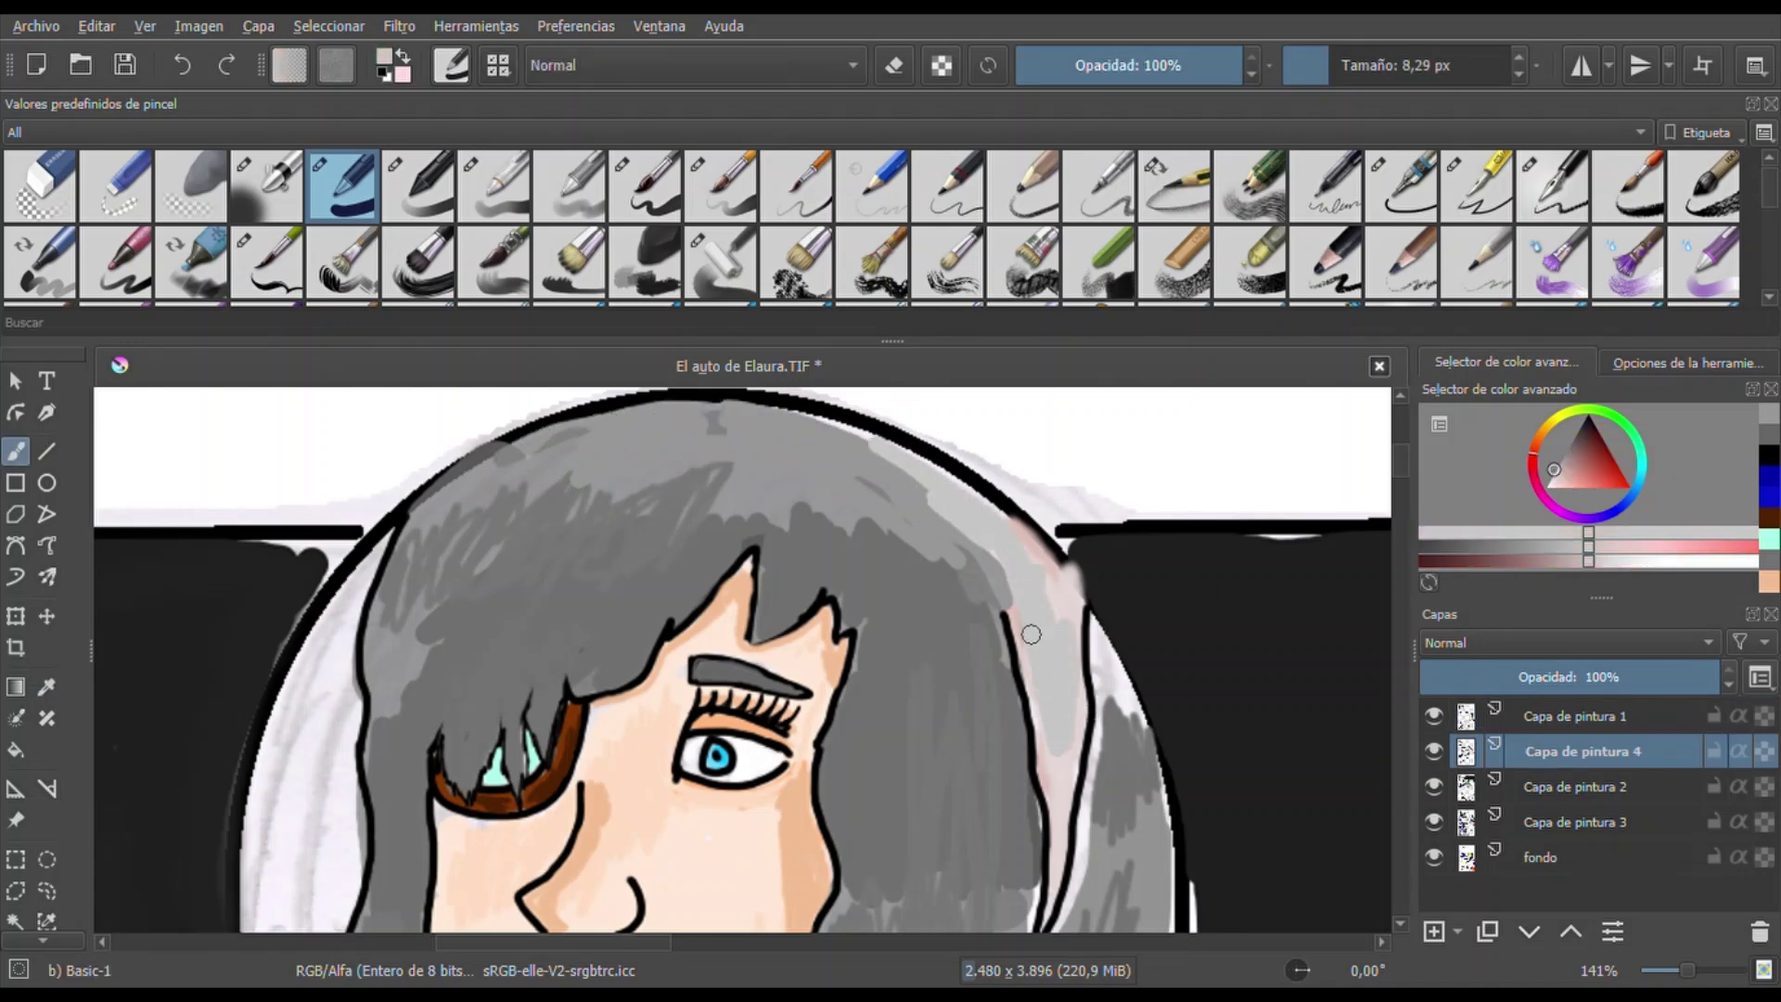
scroll(932, 476, "down", 2)
left_click(1132, 680, "ctrl")
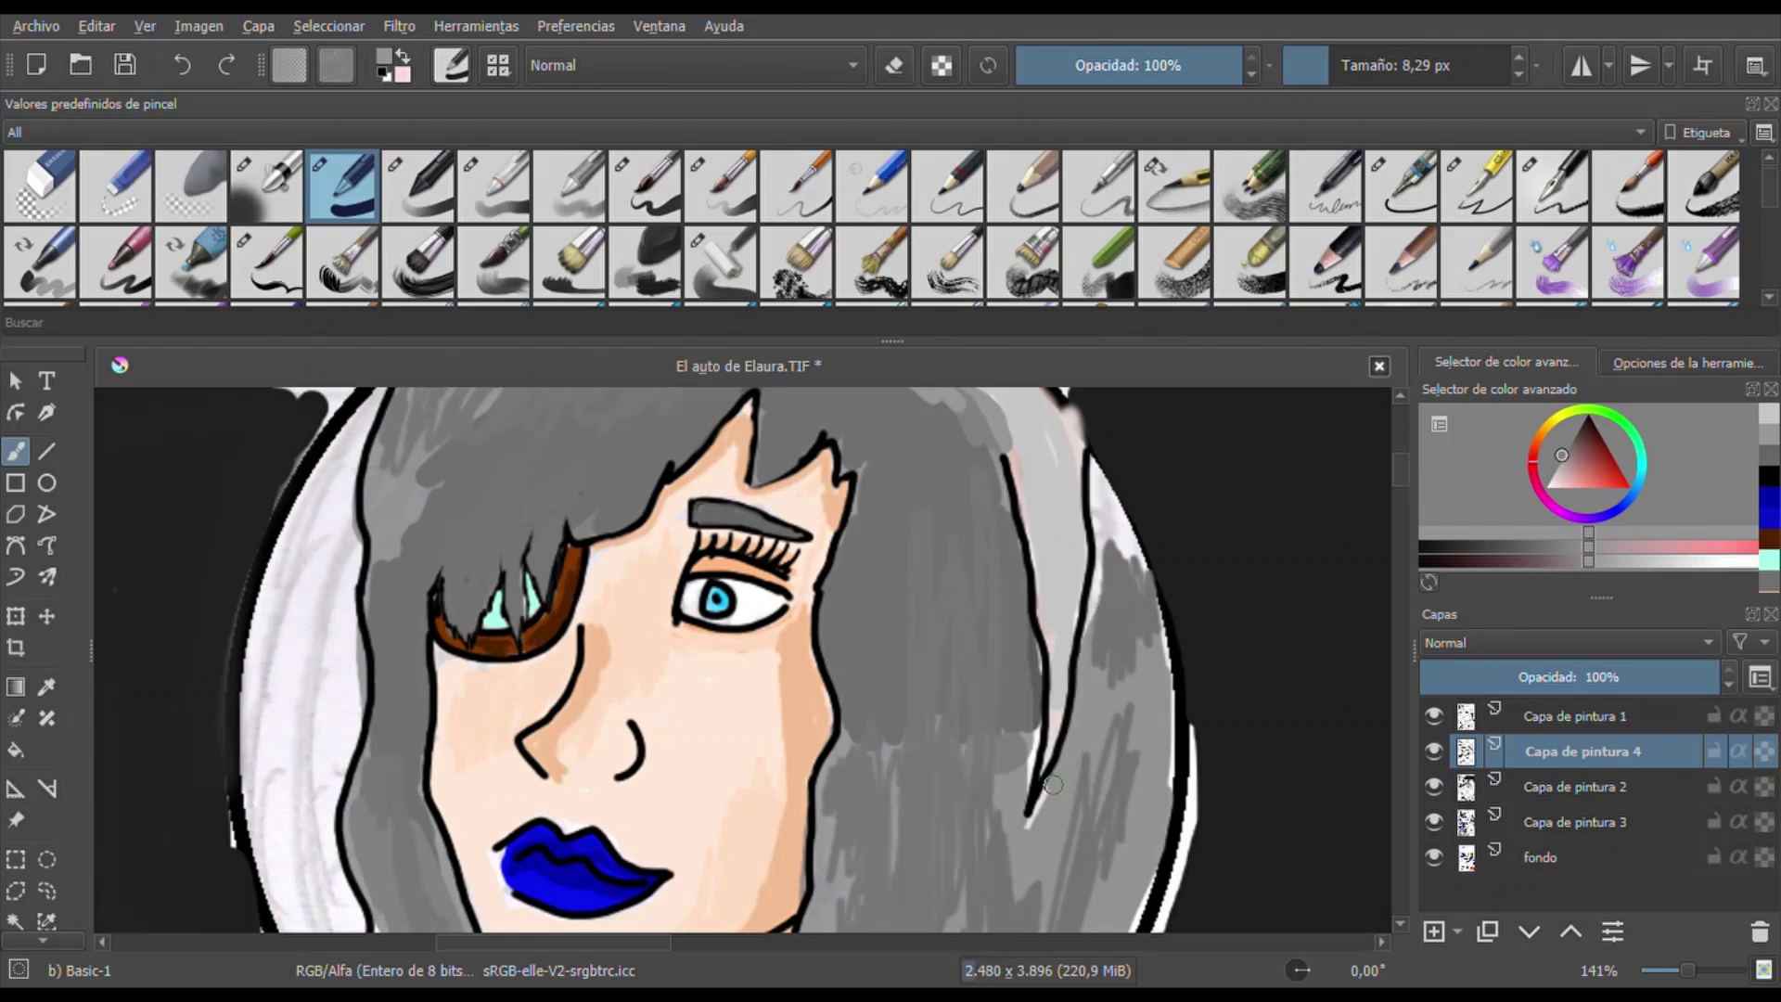
Add fine white highlight strokes to the woman's hair beside her face with Ink-3 Gpen at 1,55 px
scroll(1401, 469, "up", 2)
left_click(1297, 506, "ctrl")
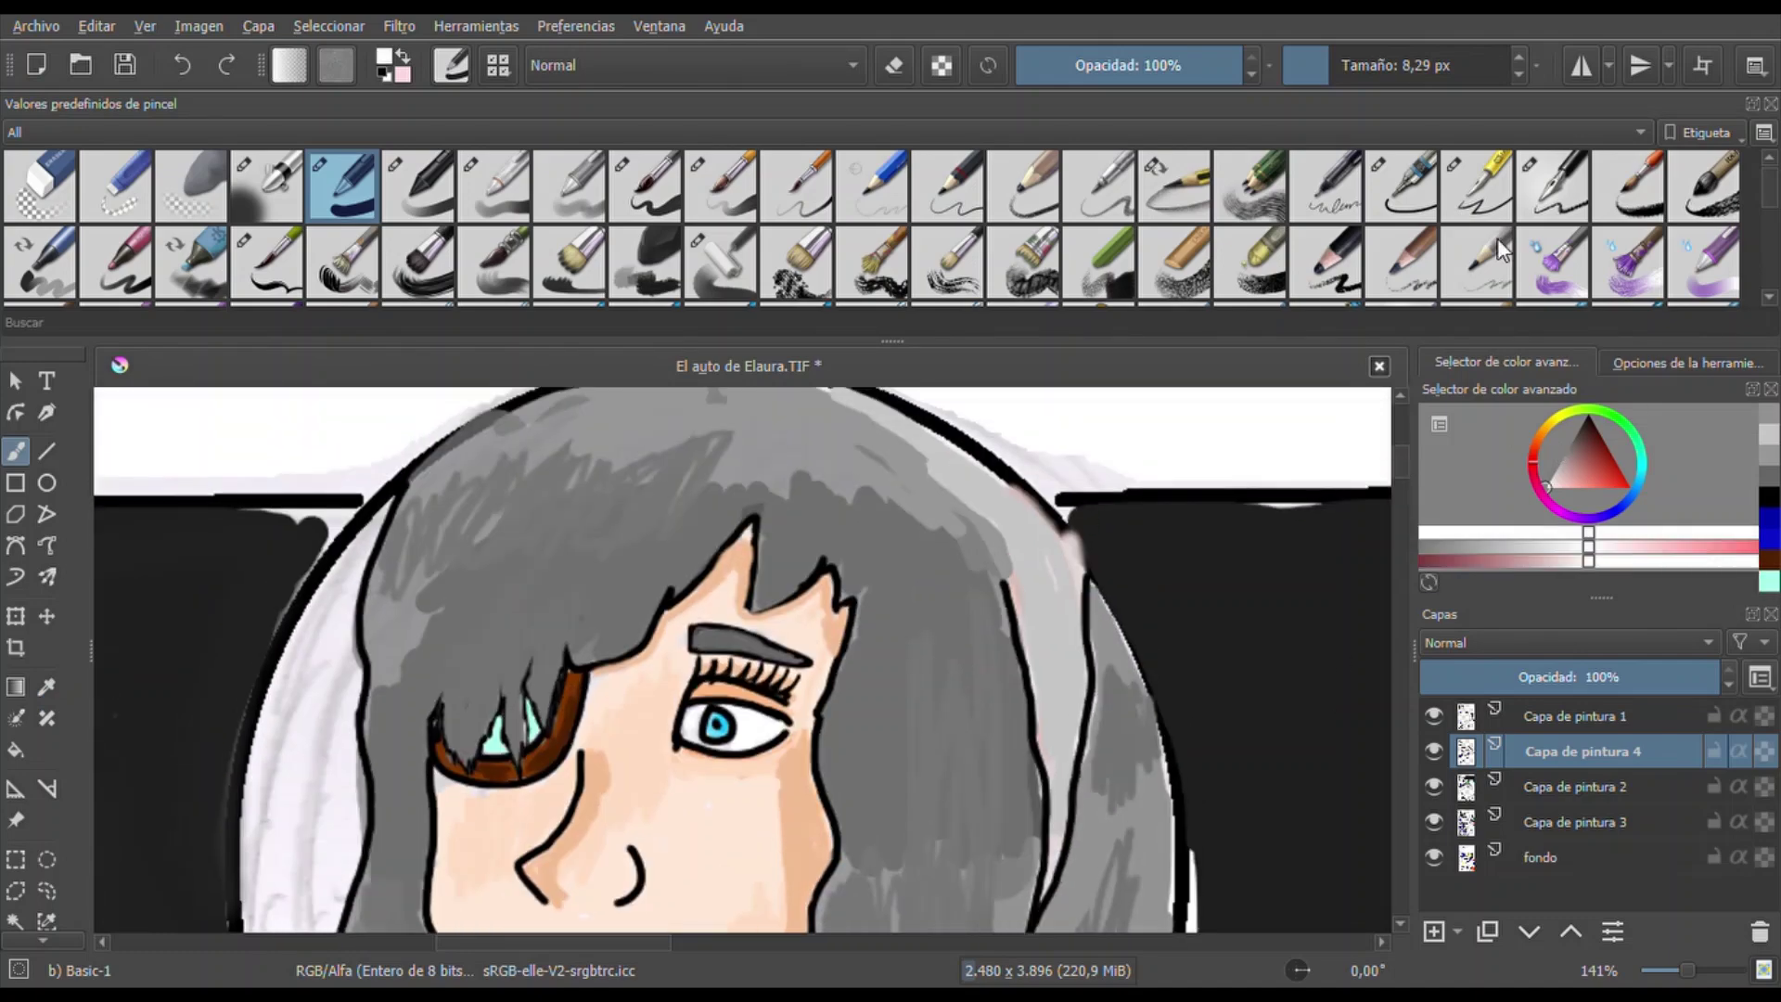
left_click(1477, 185)
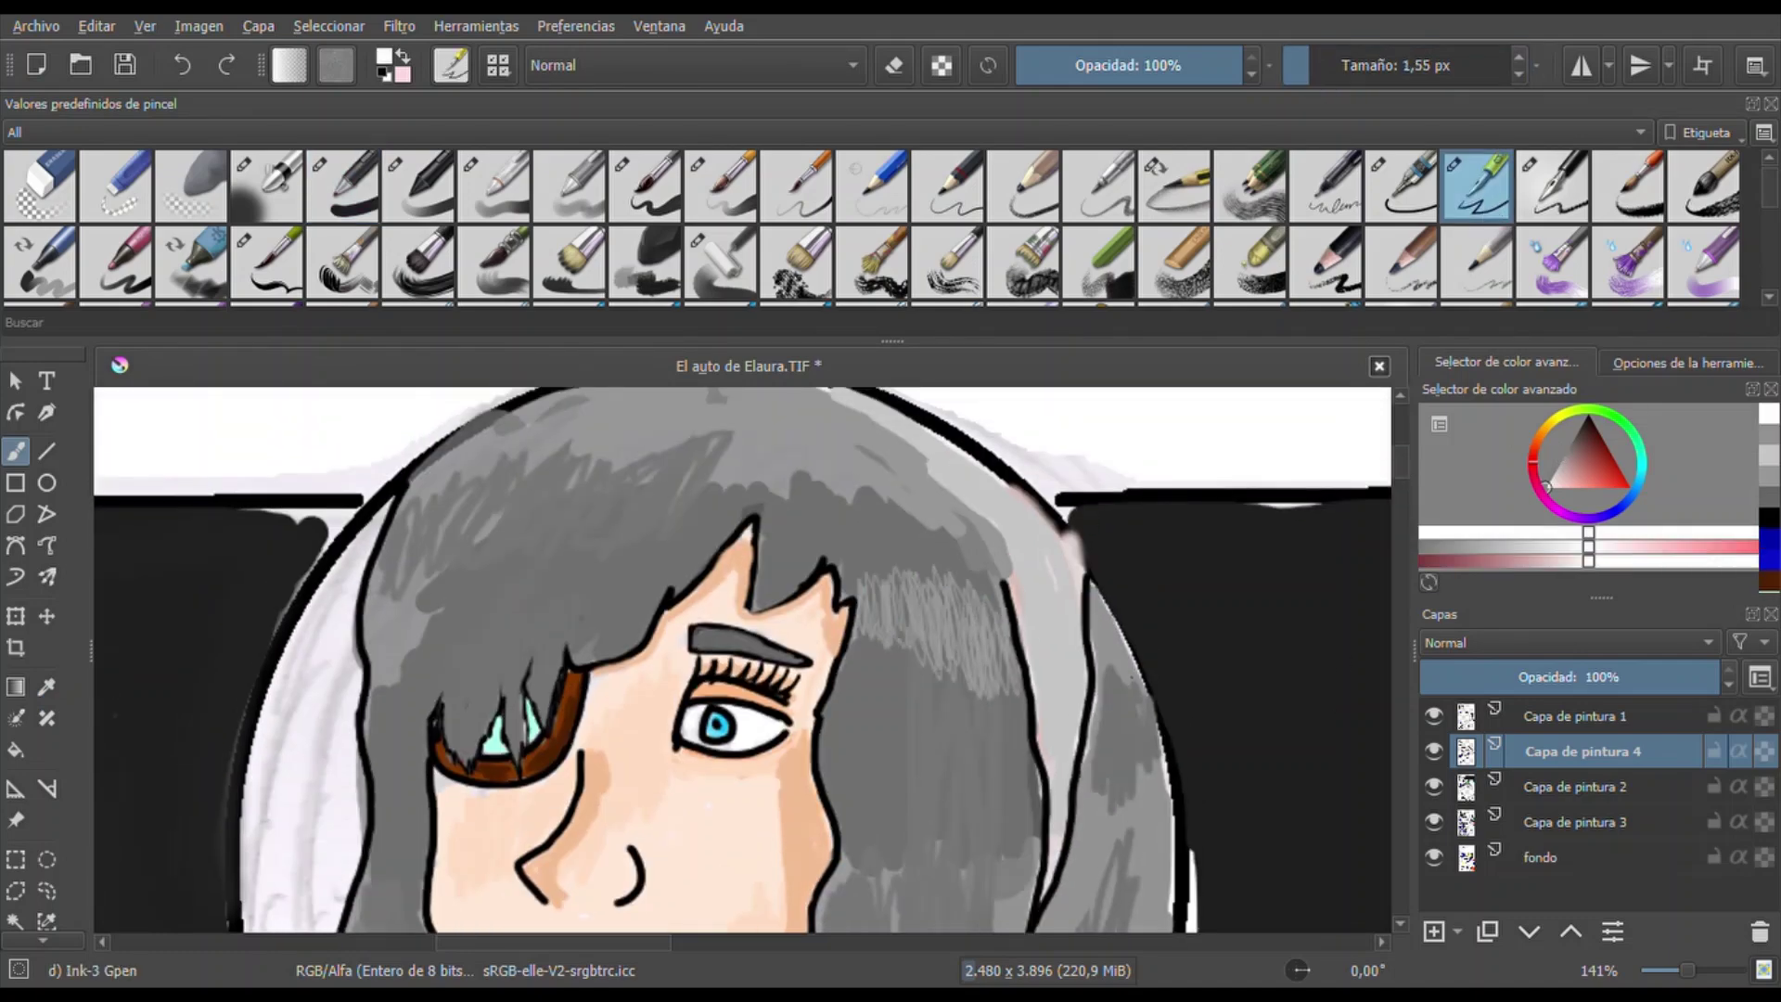
key("ctrl+plus")
key("ctrl+plus")
scroll(658, 676, "right", 5)
key("ctrl+minus")
key("ctrl+minus")
key("ctrl+minus")
key("ctrl+minus")
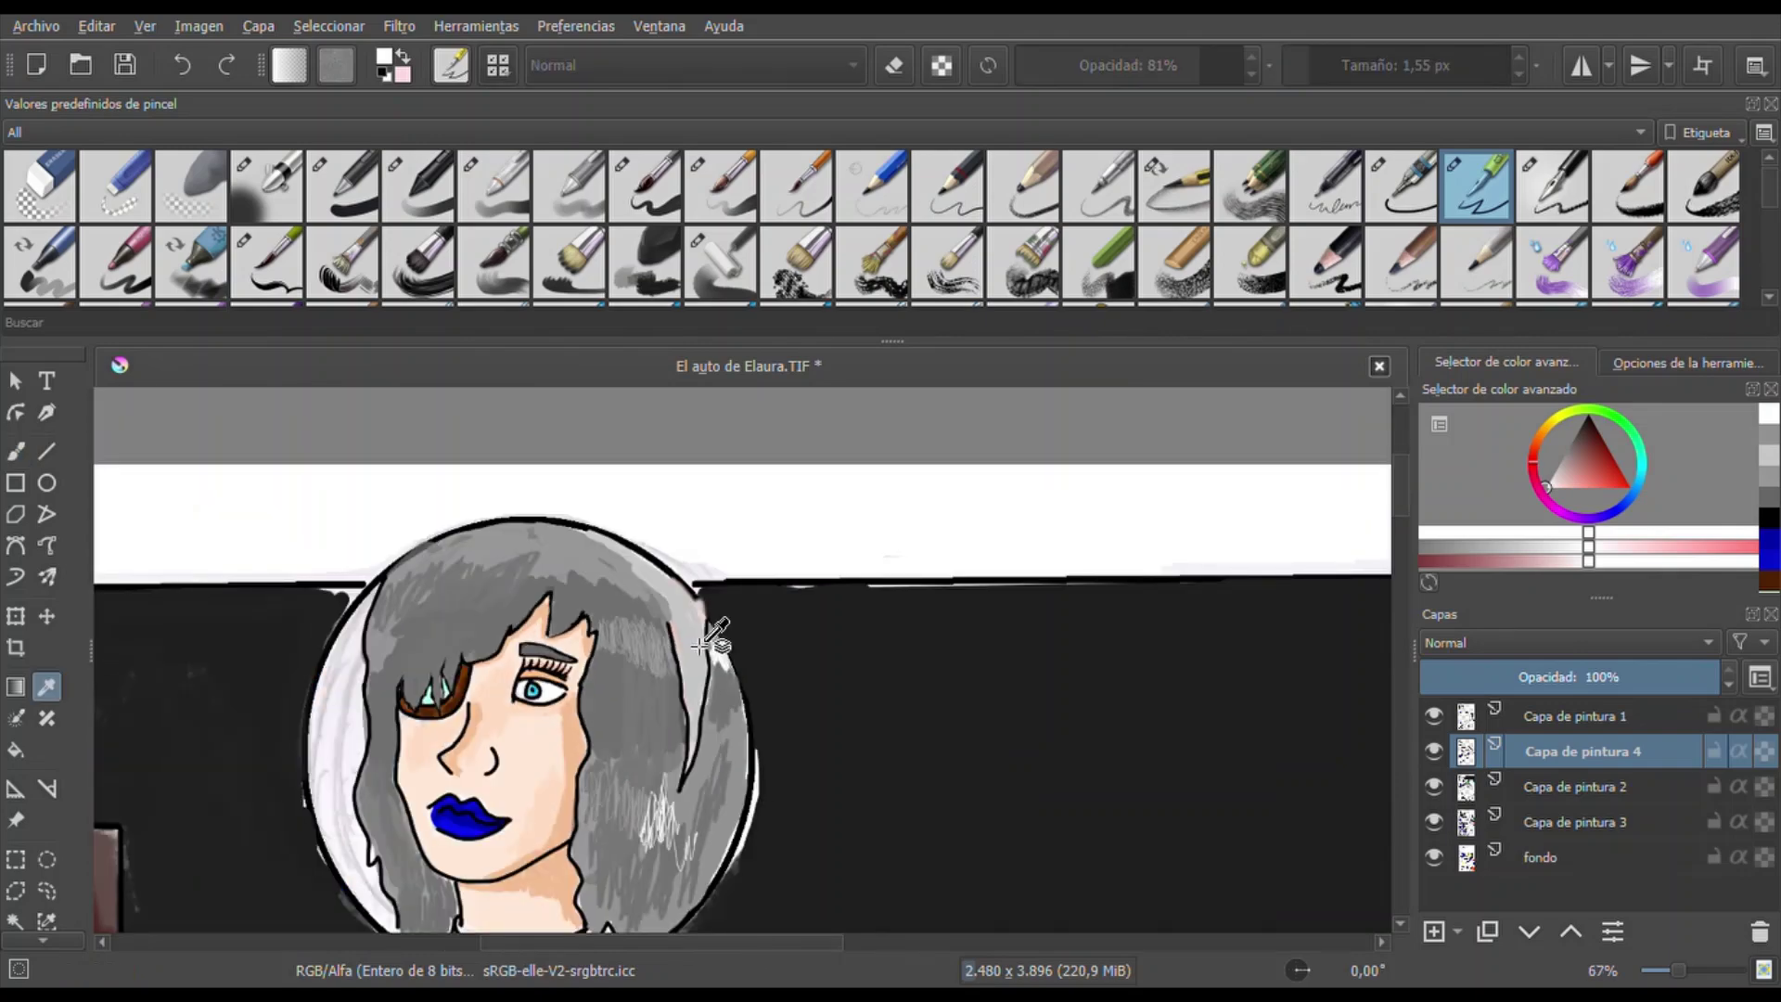
Touch up the light outer hair strand with a pale pinkish grey using Basic-1 at 8,29 px
key("slash")
key("ctrl+plus")
key("ctrl+plus")
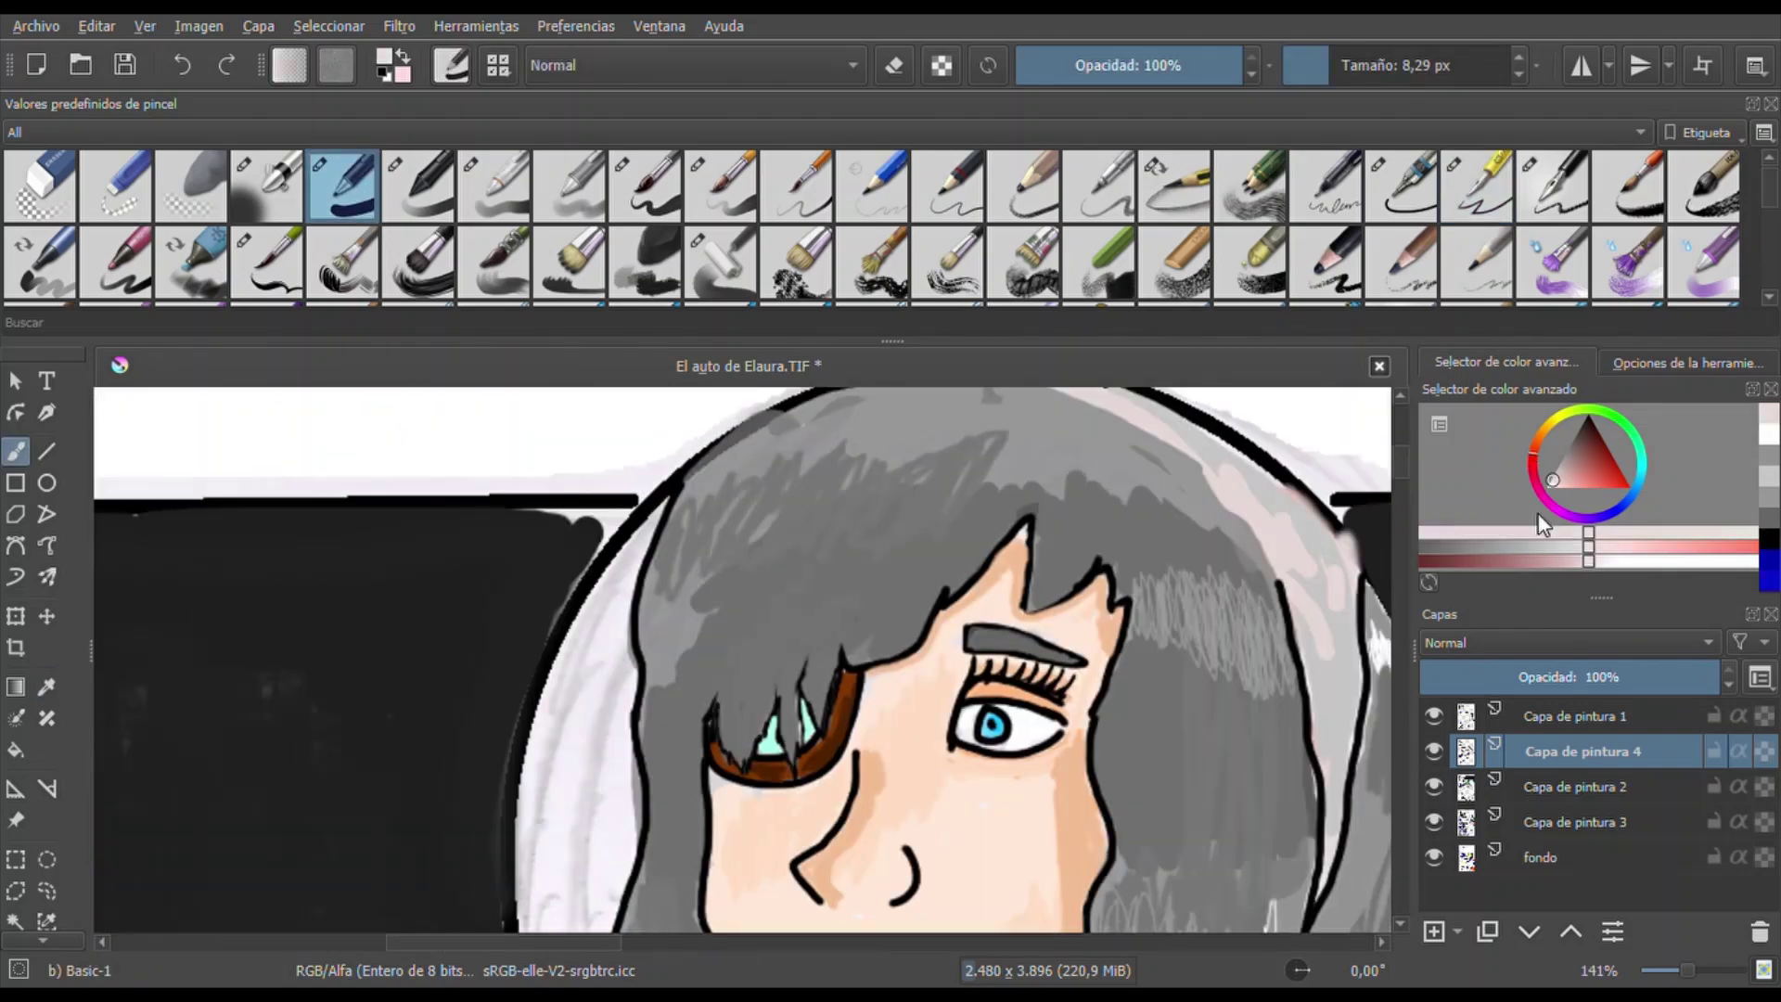
Fill the background between the hair and the circle's outline with brown using Basic-1 at 16,46 px
left_click(1554, 430)
left_click(1611, 453)
mouse_move(594, 732)
left_mouse_down()
mouse_move(598, 854)
mouse_move(618, 842)
mouse_move(594, 853)
mouse_move(588, 667)
left_mouse_up()
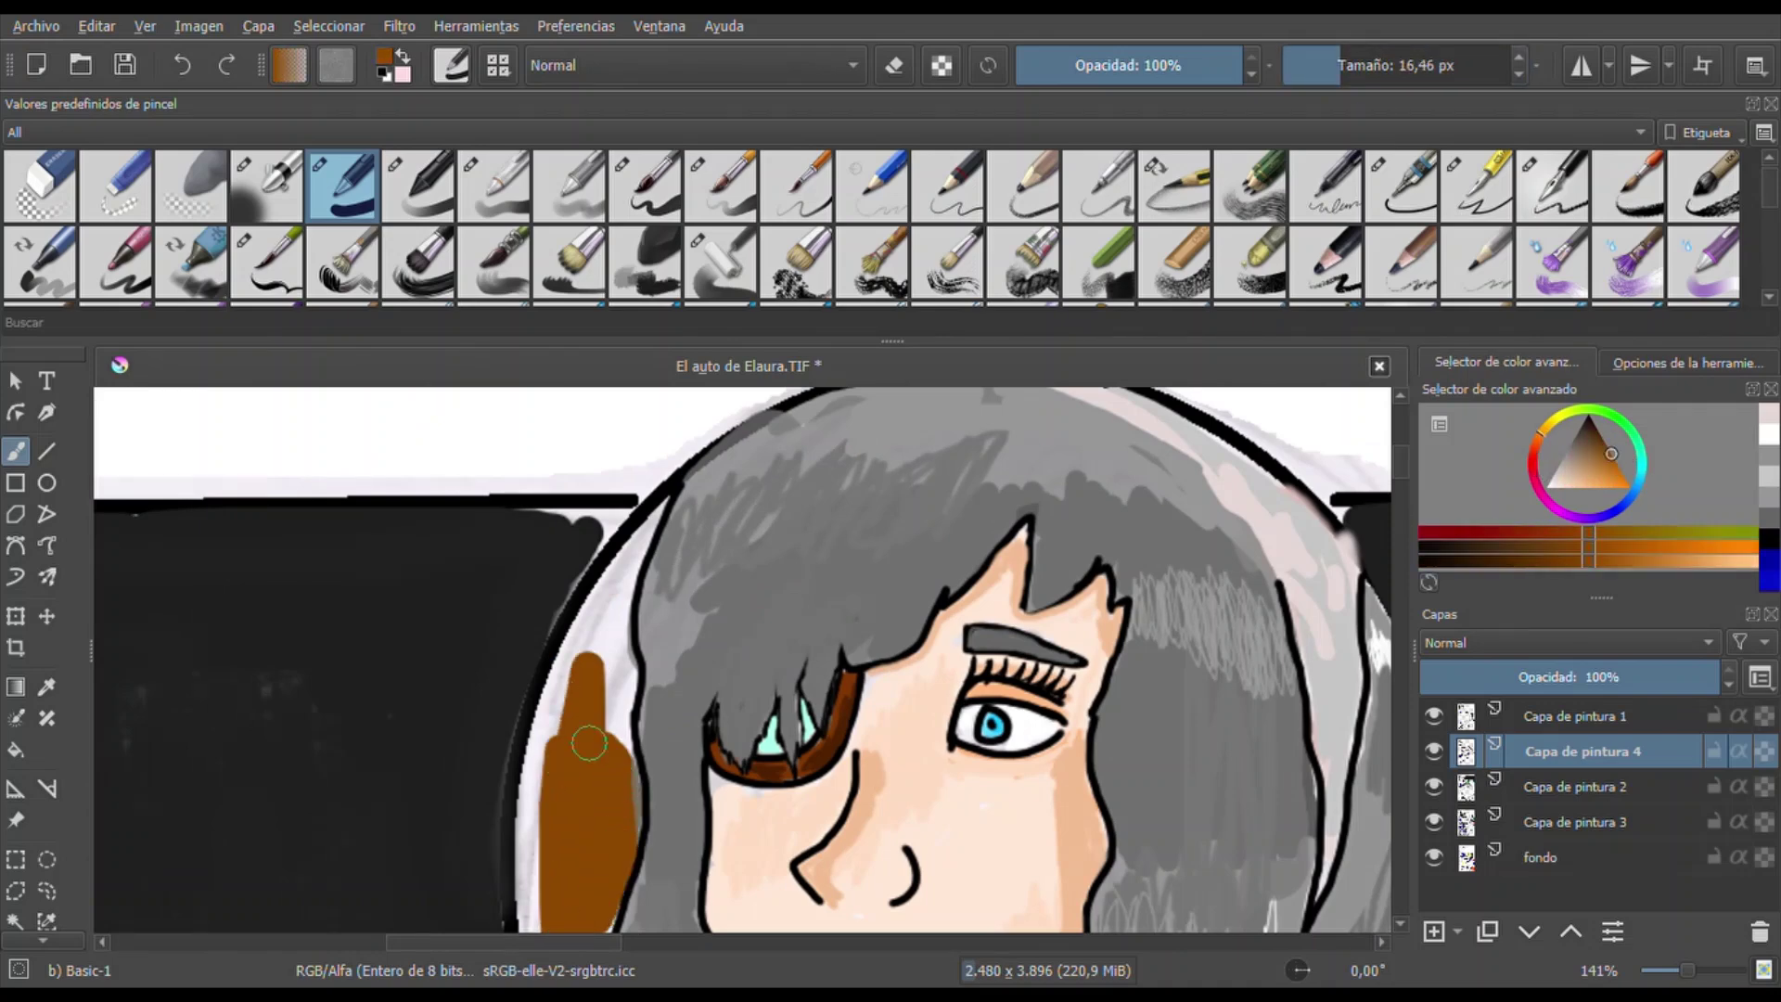
left_click_drag(1402, 468, 1402, 490)
mouse_move(594, 557)
left_mouse_down()
mouse_move(615, 705)
mouse_move(682, 862)
left_mouse_up()
On Capa de pintura 1, reinforce the circle's outline beside the brown background in black with Basic-1 at 5,22 px
left_click(1566, 447)
key("ctrl+plus")
key("ctrl+plus")
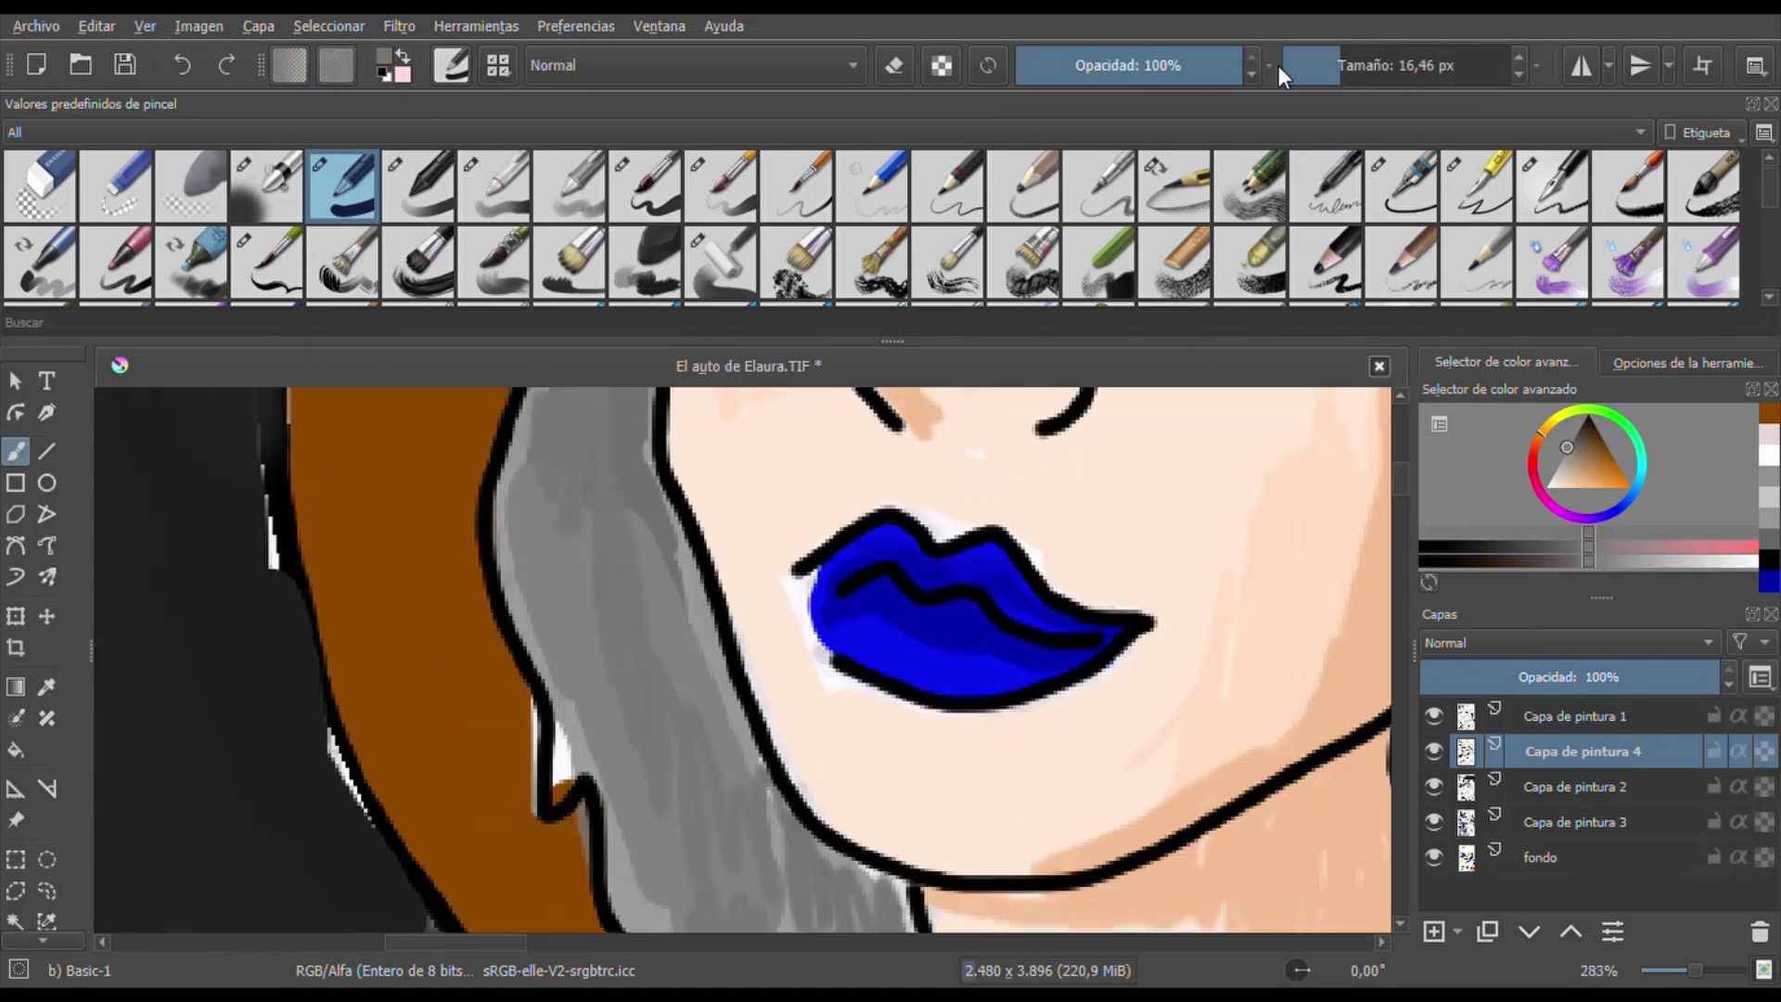
key("ctrl+minus")
key("p")
key("ctrl+minus")
key("ctrl+minus")
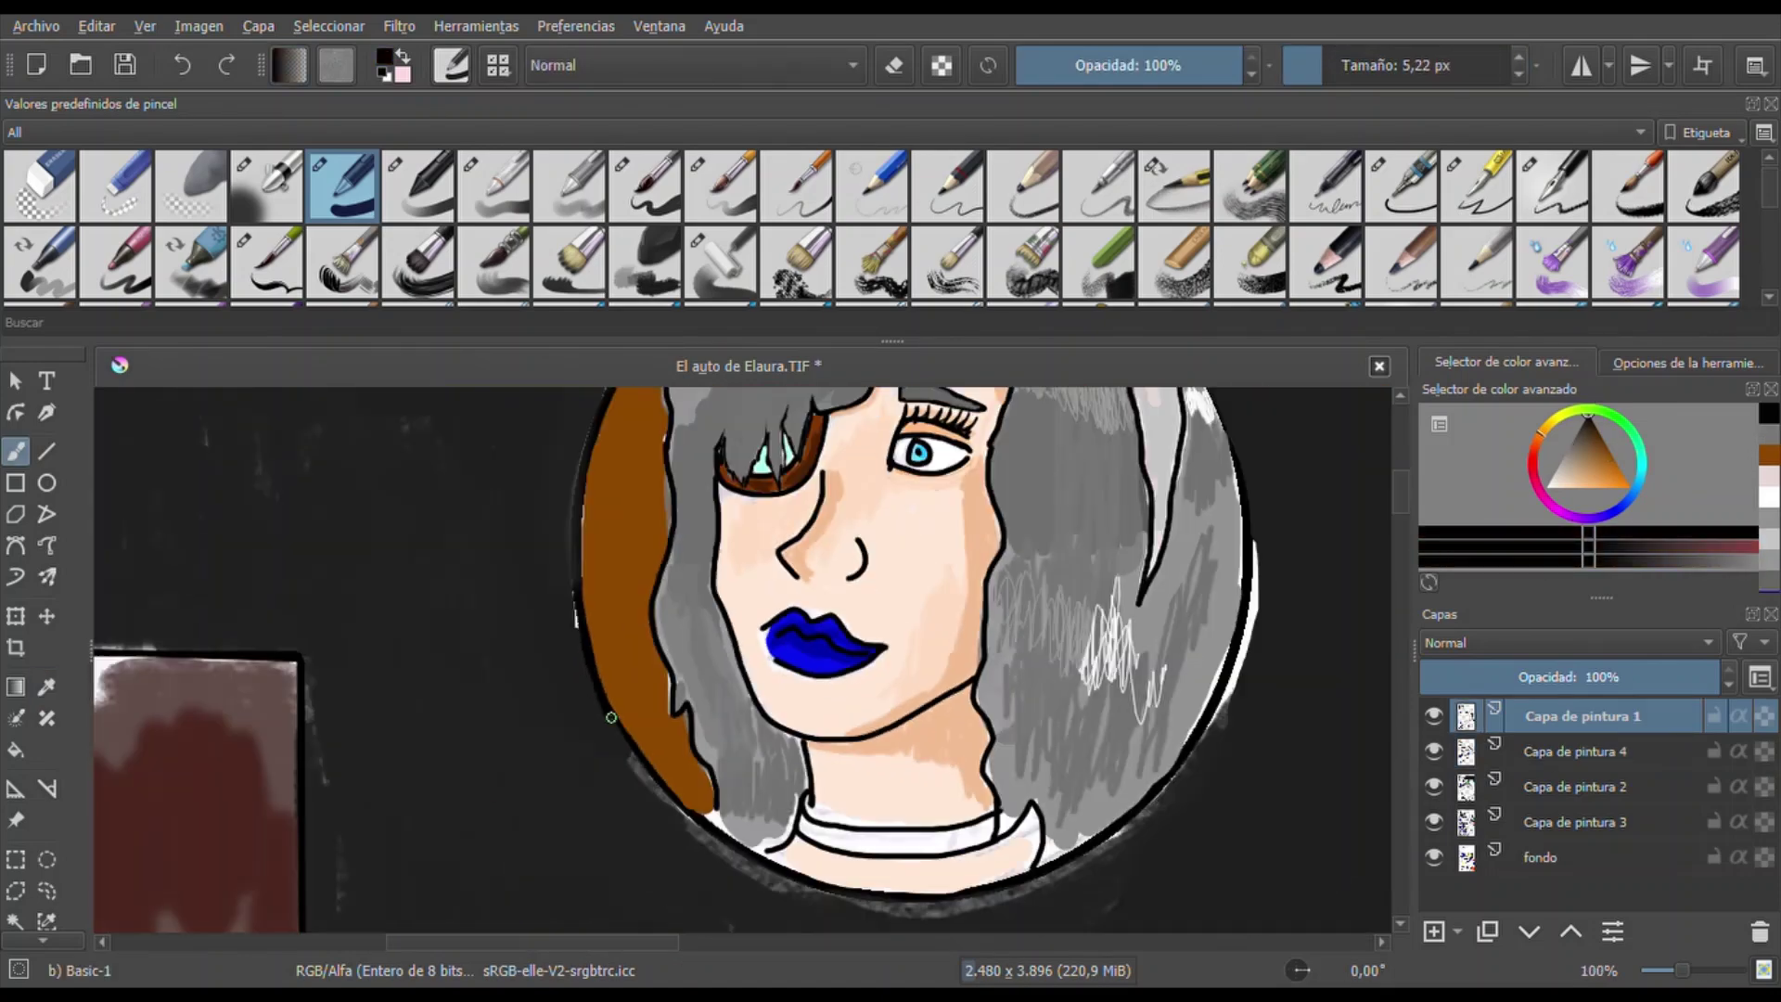
On Capa de pintura 4, cover the white gaps inside the dark red rectangle's edges with greyish brown at 10,60 px
key("ctrl+plus")
key("ctrl+plus")
left_click(441, 904)
key("b")
left_click_drag(278, 705, 307, 835)
key("Page_Down")
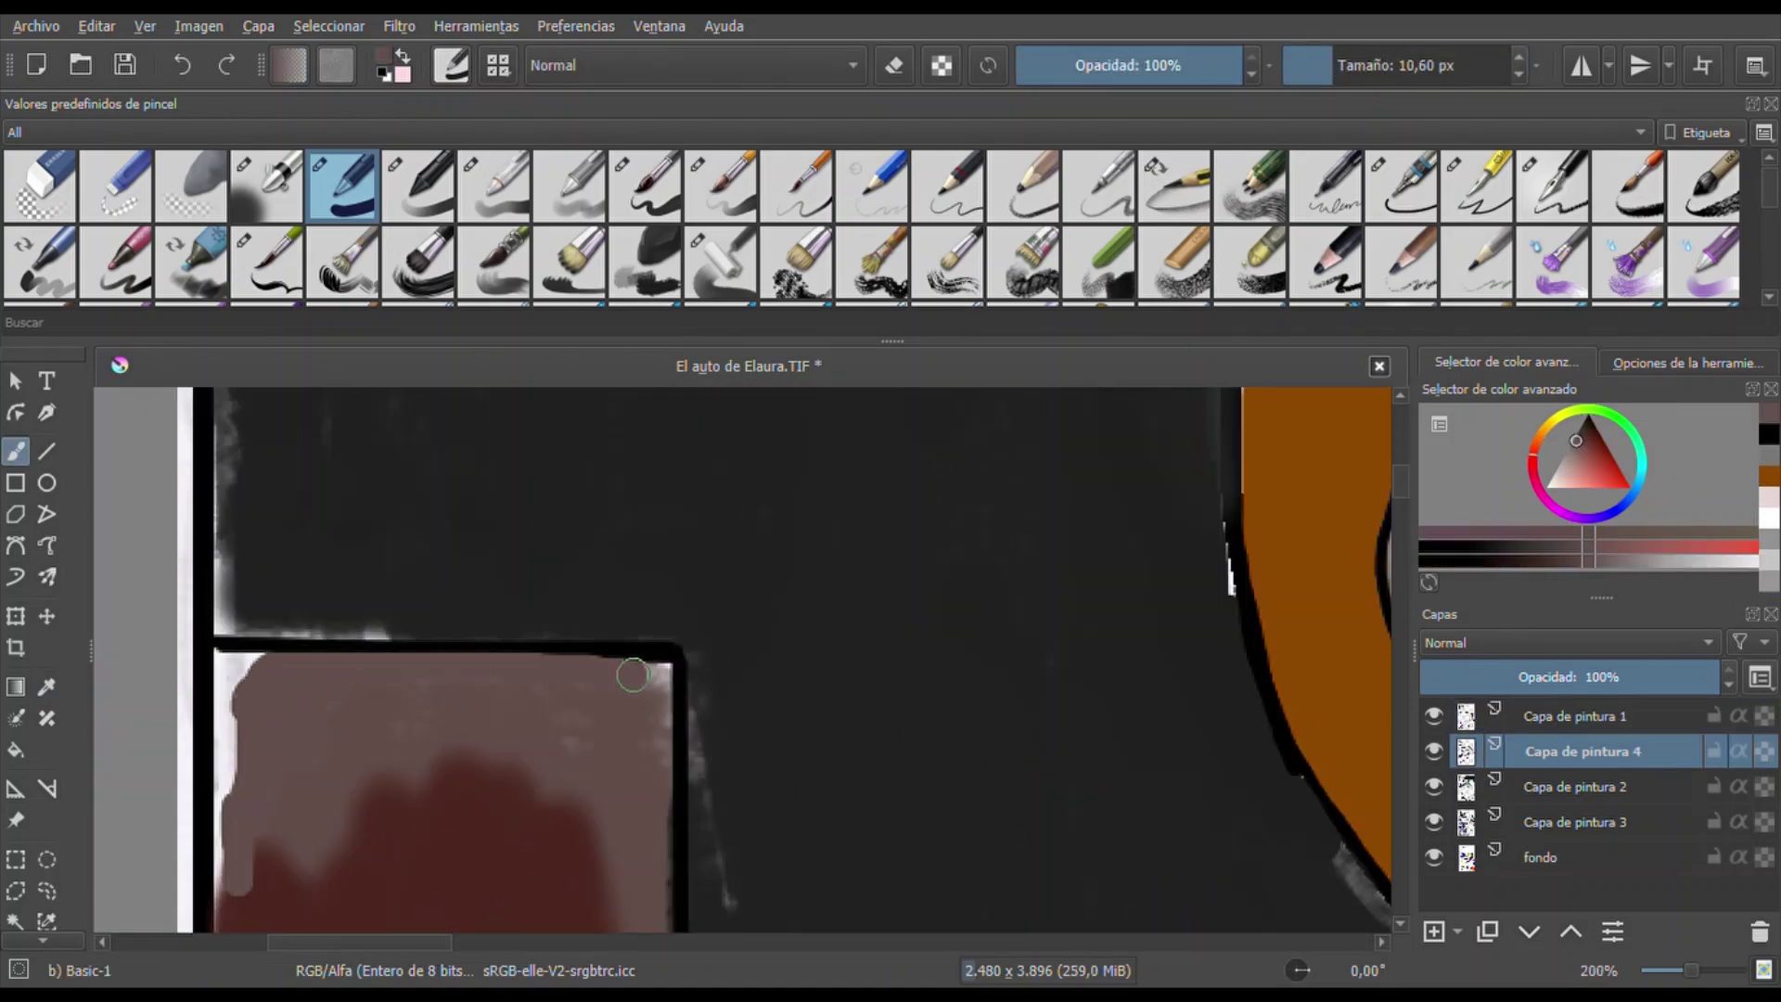
mouse_move(537, 665)
left_mouse_down()
mouse_move(533, 714)
mouse_move(432, 782)
left_mouse_up()
Fill the pale gaps in the dark background around the rectangle and towards the circle with sampled background colours
left_click(386, 607, "ctrl")
mouse_move(386, 608)
left_mouse_down()
mouse_move(242, 629)
mouse_move(218, 553)
left_mouse_up()
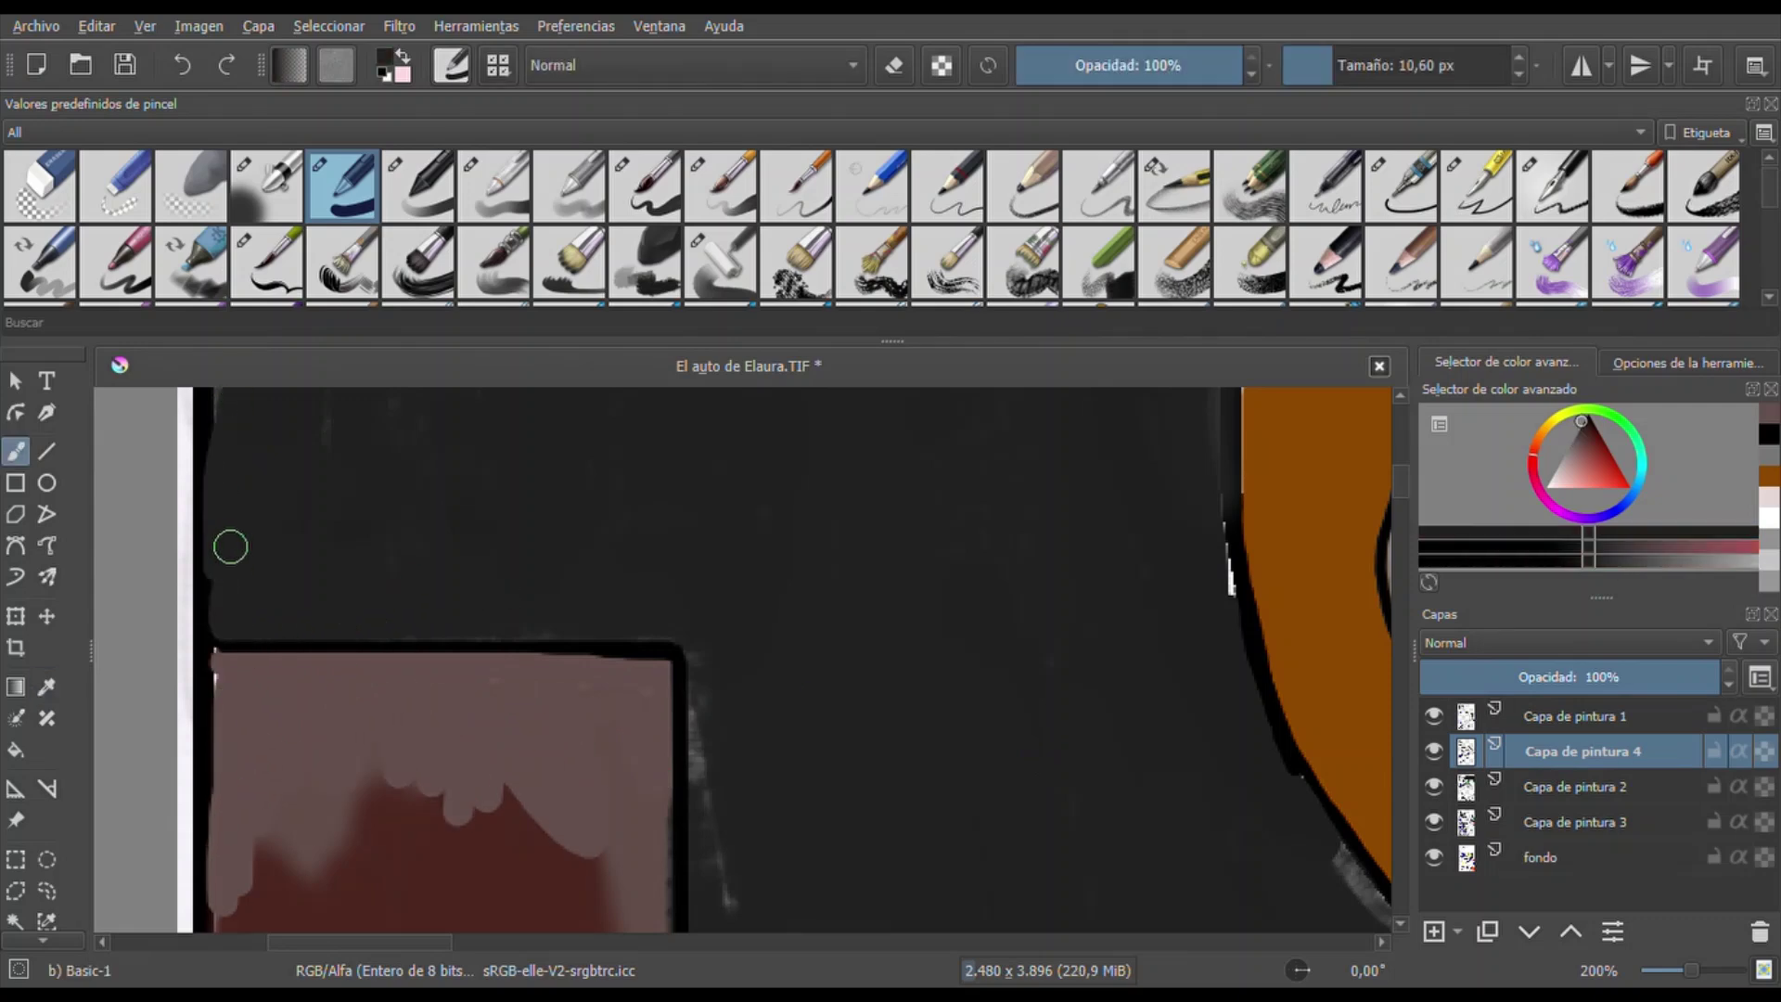
scroll(733, 863, "right", 5)
left_click(767, 811, "ctrl")
mouse_move(761, 556)
left_mouse_down()
mouse_move(783, 399)
mouse_move(822, 715)
mouse_move(689, 513)
mouse_move(816, 834)
mouse_move(783, 529)
left_mouse_up()
Fill the band of the woman's collar with light grey using a smaller Basic-1 brush
scroll(816, 835, "up", 5)
scroll(752, 675, "down", 4)
scroll(751, 675, "down", 5)
scroll(723, 575, "up", 4)
left_click(713, 584, "ctrl")
key("bracketleft")
key("bracketleft")
key("bracketleft")
scroll(712, 558, "up", 2)
mouse_move(667, 708)
left_mouse_down()
mouse_move(765, 668)
mouse_move(400, 684)
mouse_move(469, 703)
mouse_move(329, 660)
mouse_move(245, 685)
left_mouse_up()
Fill the woman's neck and the area below the collar with skin tone, and the adjacent hair gaps with grey
left_click(501, 594, "ctrl")
left_click_drag(501, 607, 200, 584)
left_click_drag(1095, 613, 1036, 799)
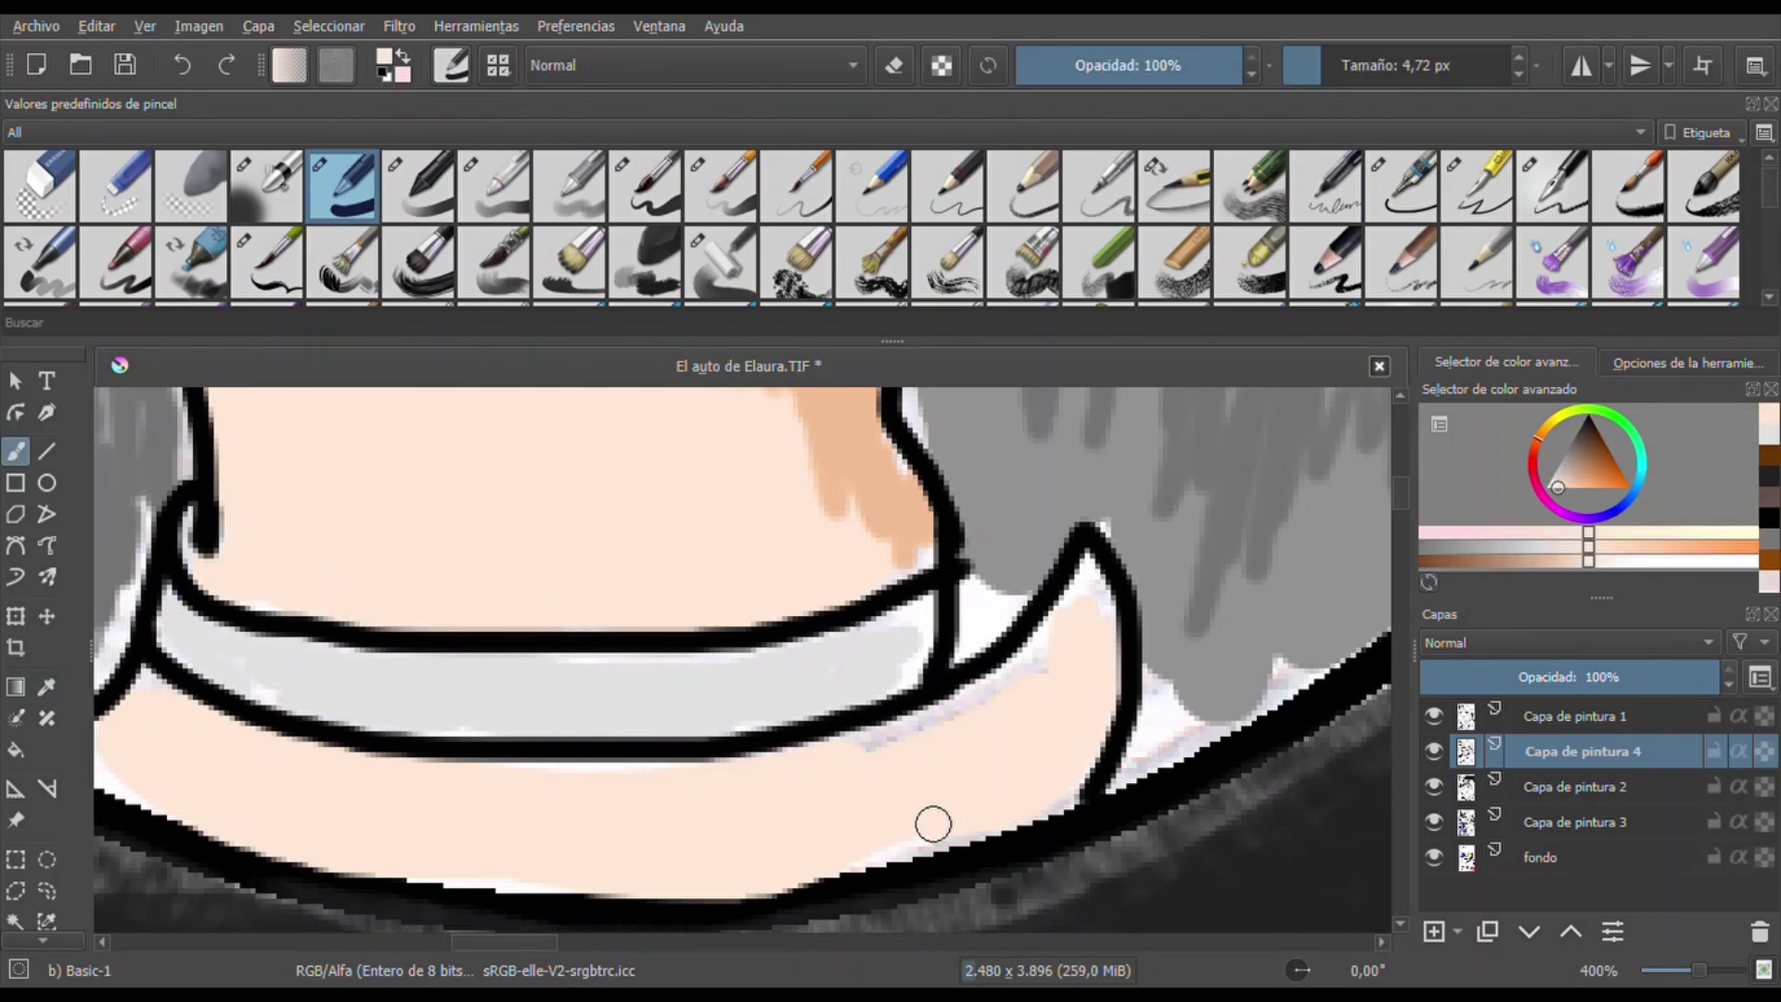
left_click(1159, 593, "ctrl")
mouse_move(956, 418)
left_mouse_down()
mouse_move(1113, 677)
mouse_move(1299, 677)
mouse_move(1354, 556)
left_mouse_up()
Shade the upper part of the collar with darker grey and the pointed skin area below it with peach
scroll(1339, 494, "down", 3)
scroll(748, 646, "up", 3)
left_click(748, 645, "ctrl")
mouse_move(553, 668)
left_mouse_down()
mouse_move(937, 603)
mouse_move(167, 612)
mouse_move(879, 638)
left_mouse_up()
left_click(1048, 714, "ctrl")
mouse_move(1100, 640)
left_mouse_down()
mouse_move(1073, 763)
mouse_move(1061, 696)
left_mouse_up()
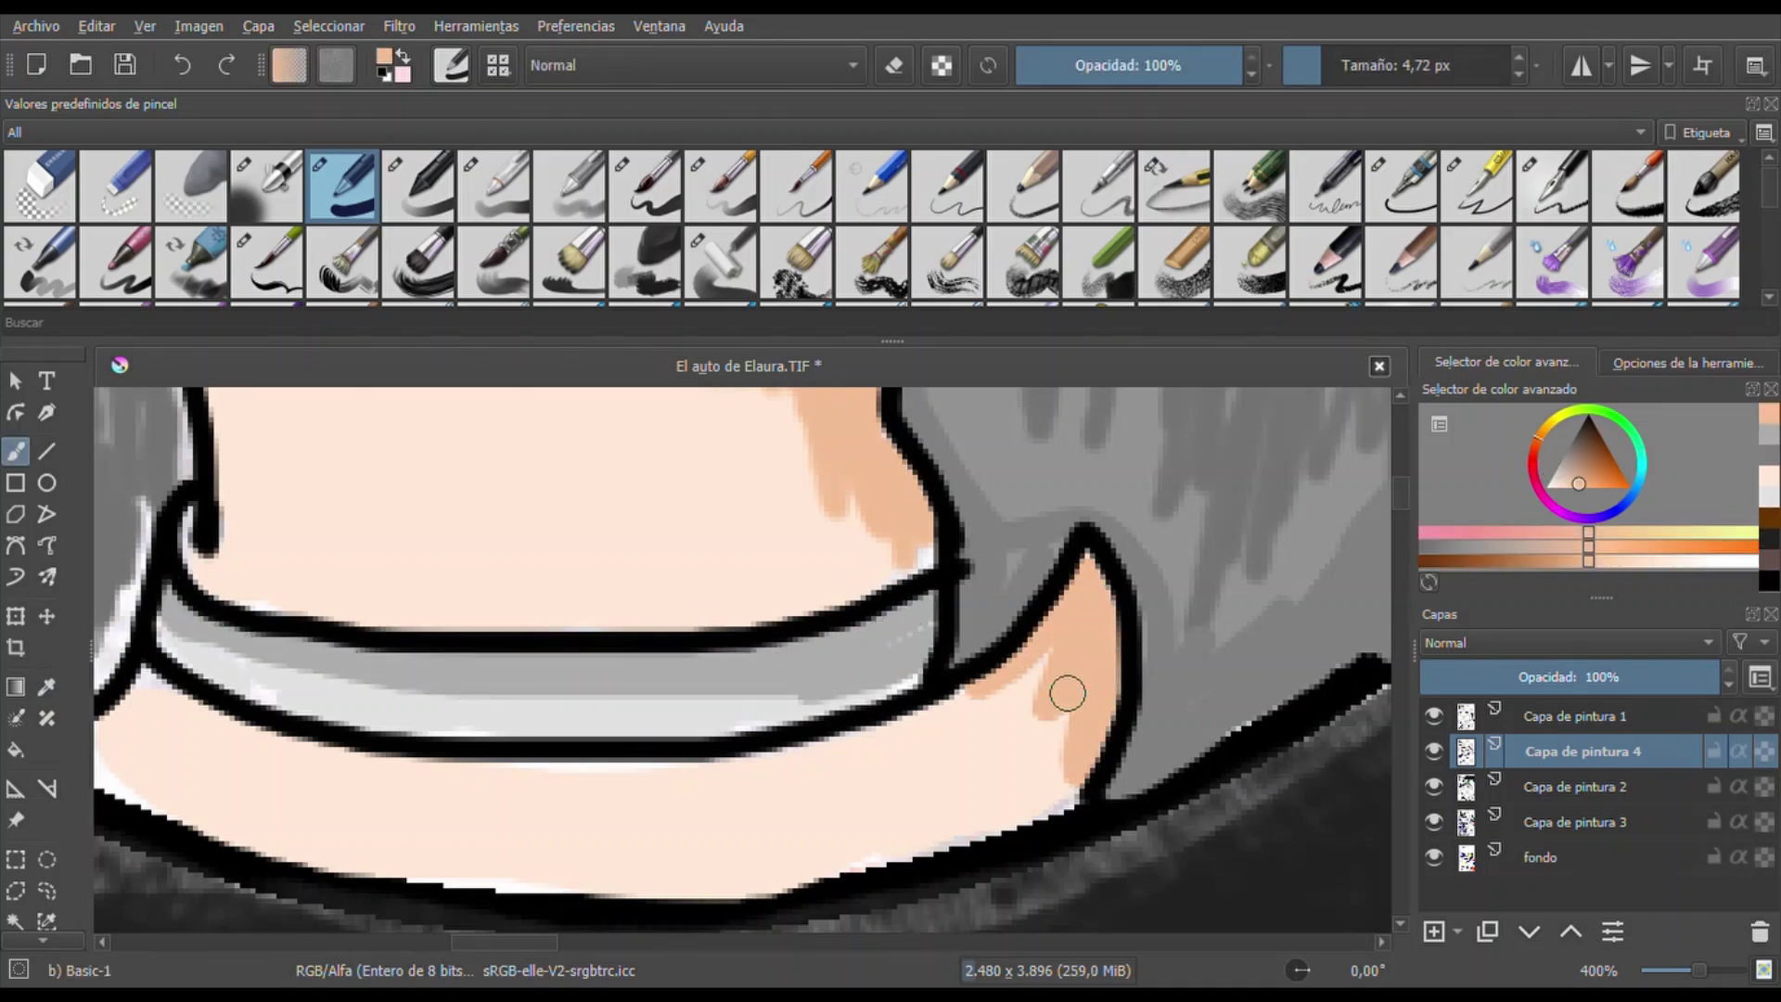
Draw two black lines down the woman's cheek from the lens's lower rim with Ink-3 Gpen at 4,24 px
key("1")
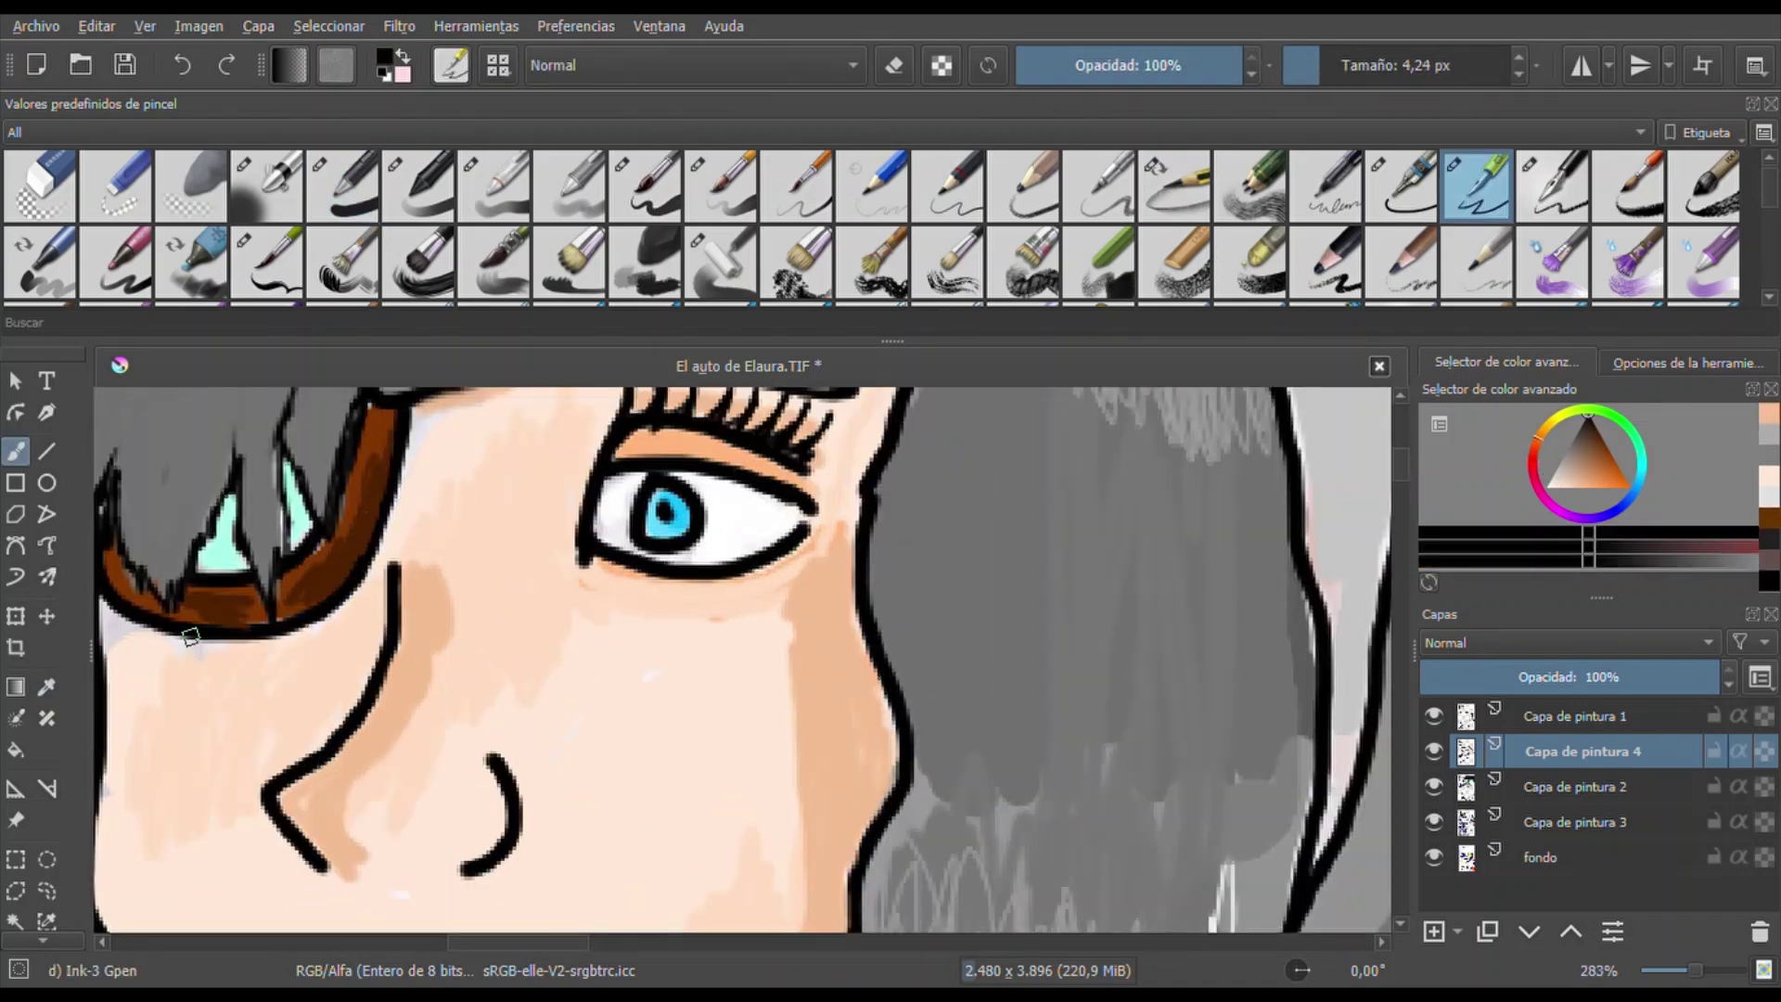
left_click_drag(188, 640, 172, 793)
left_click_drag(269, 640, 234, 814)
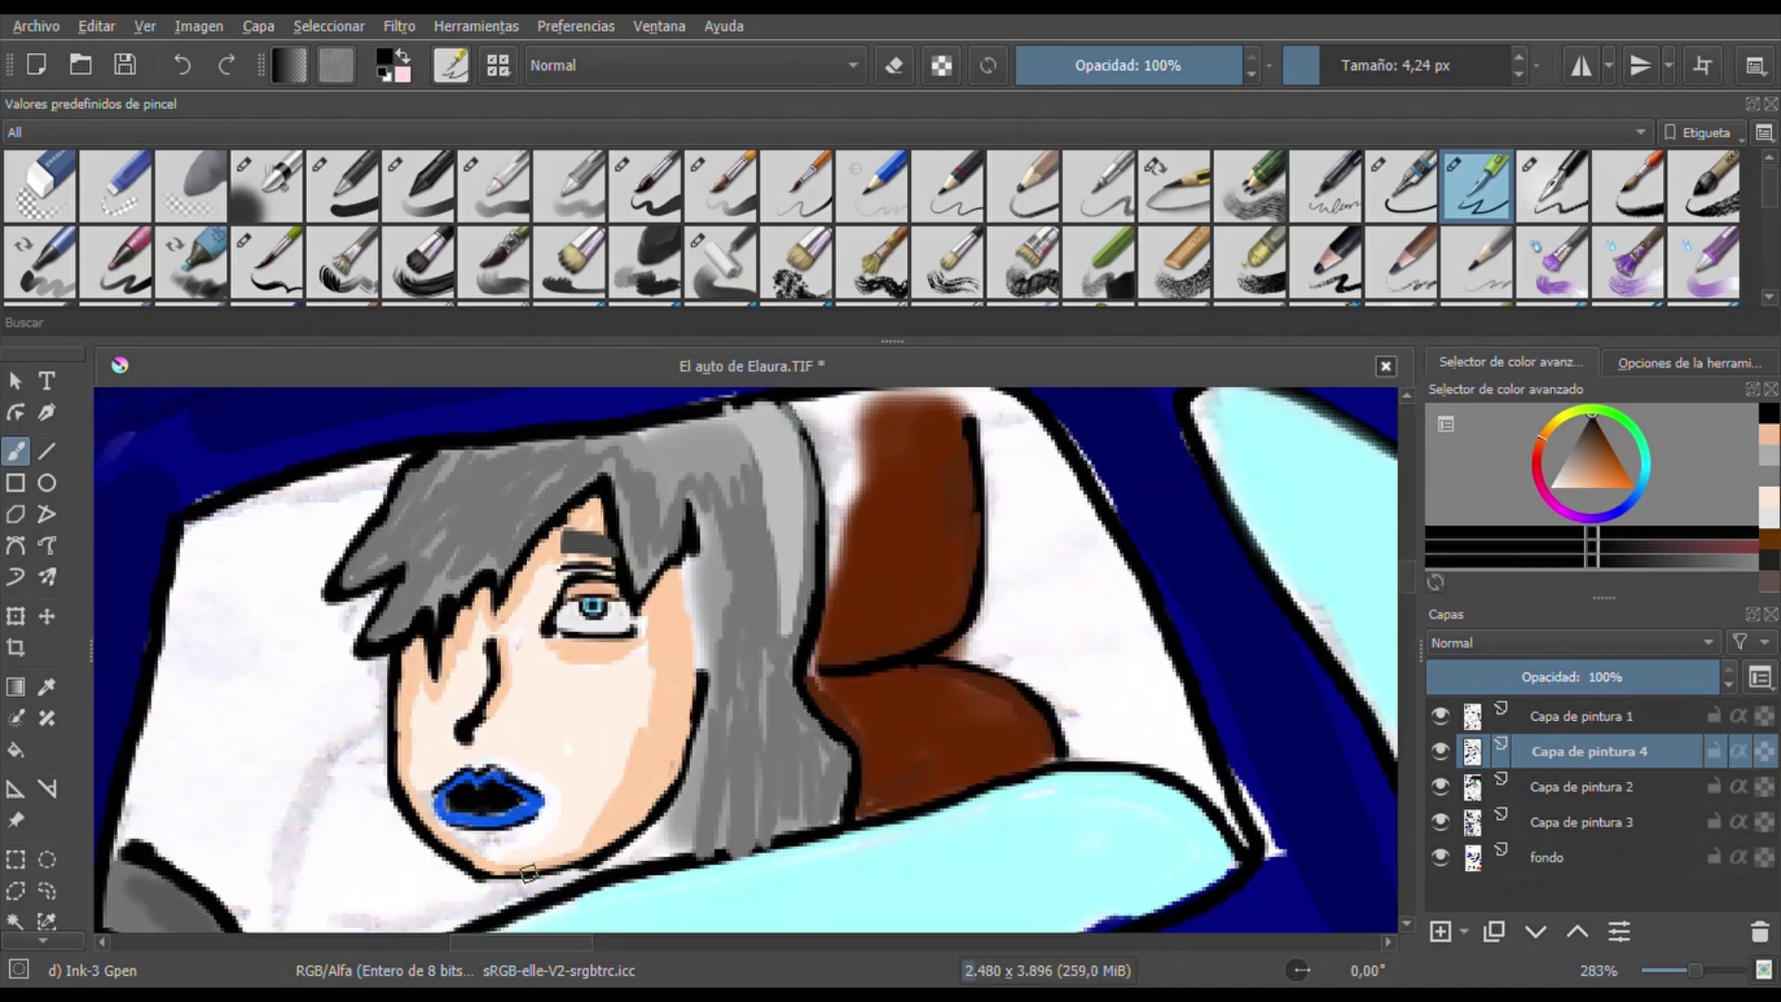
In the car panel, paint over the woman's old lips with her skin tone on Capa de pintura 1
scroll(527, 872, "up", 5)
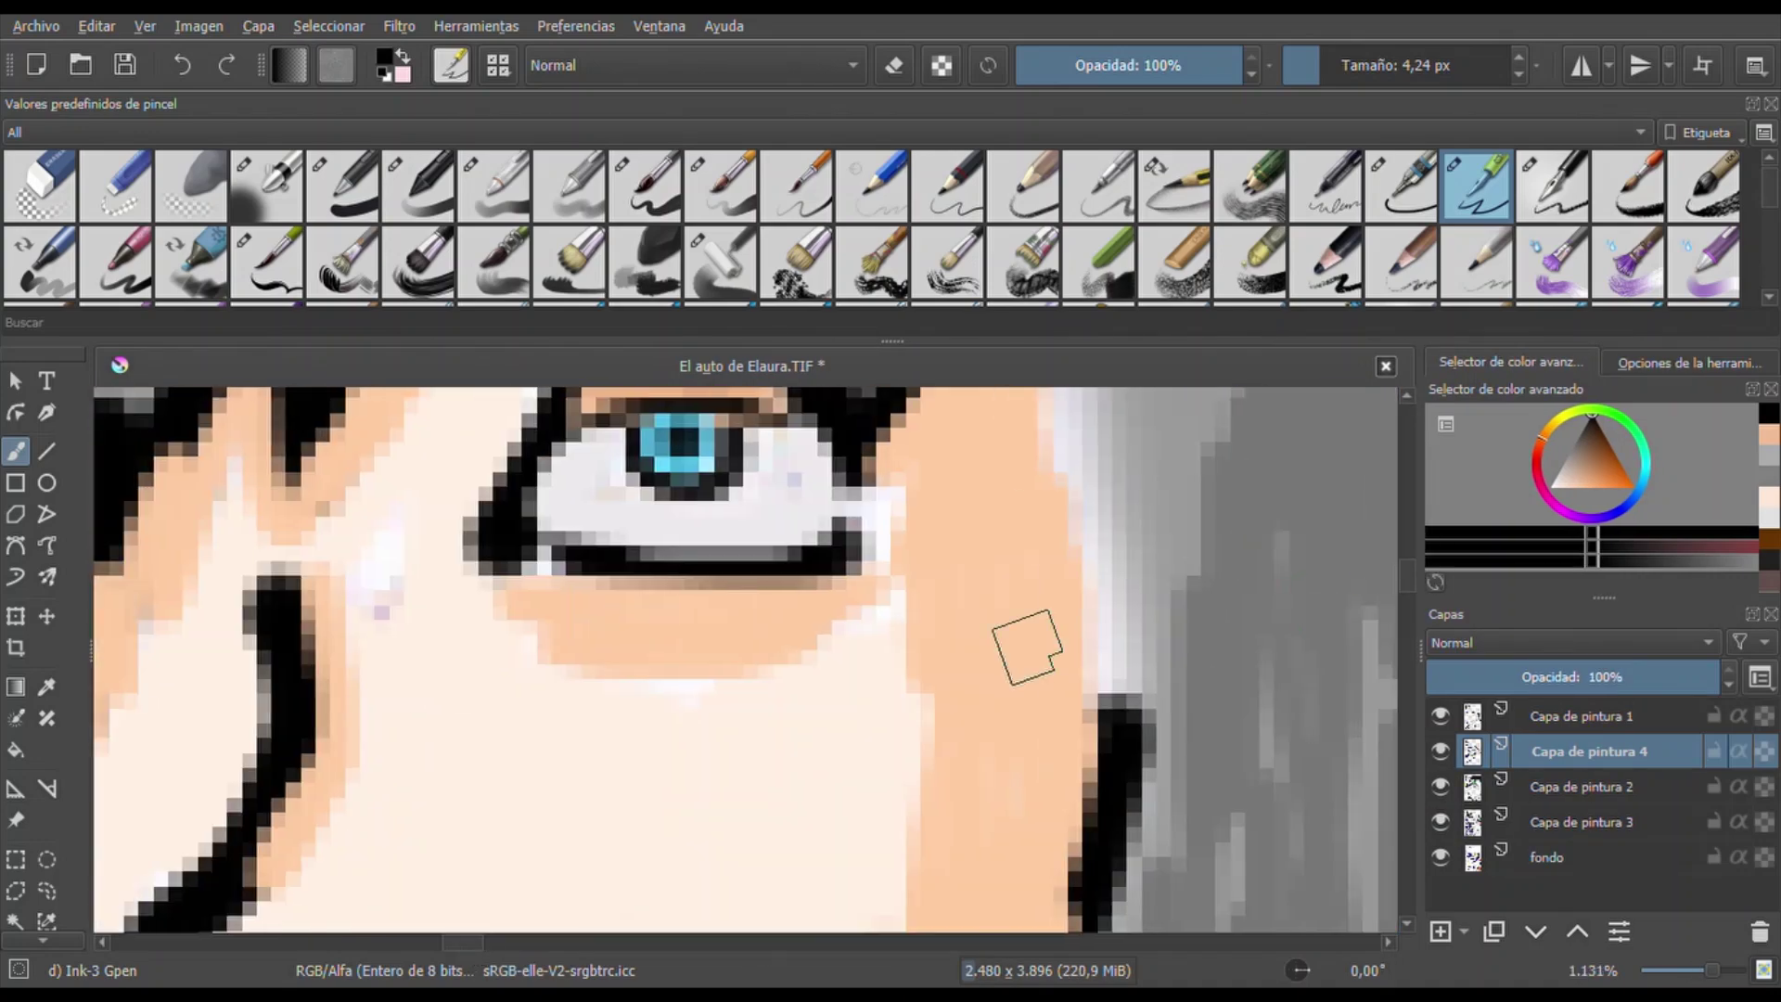
left_click(409, 655, "ctrl")
scroll(589, 589, "left", 3)
key("Page_Up")
scroll(875, 556, "down", 3)
scroll(1159, 468, "down", 3)
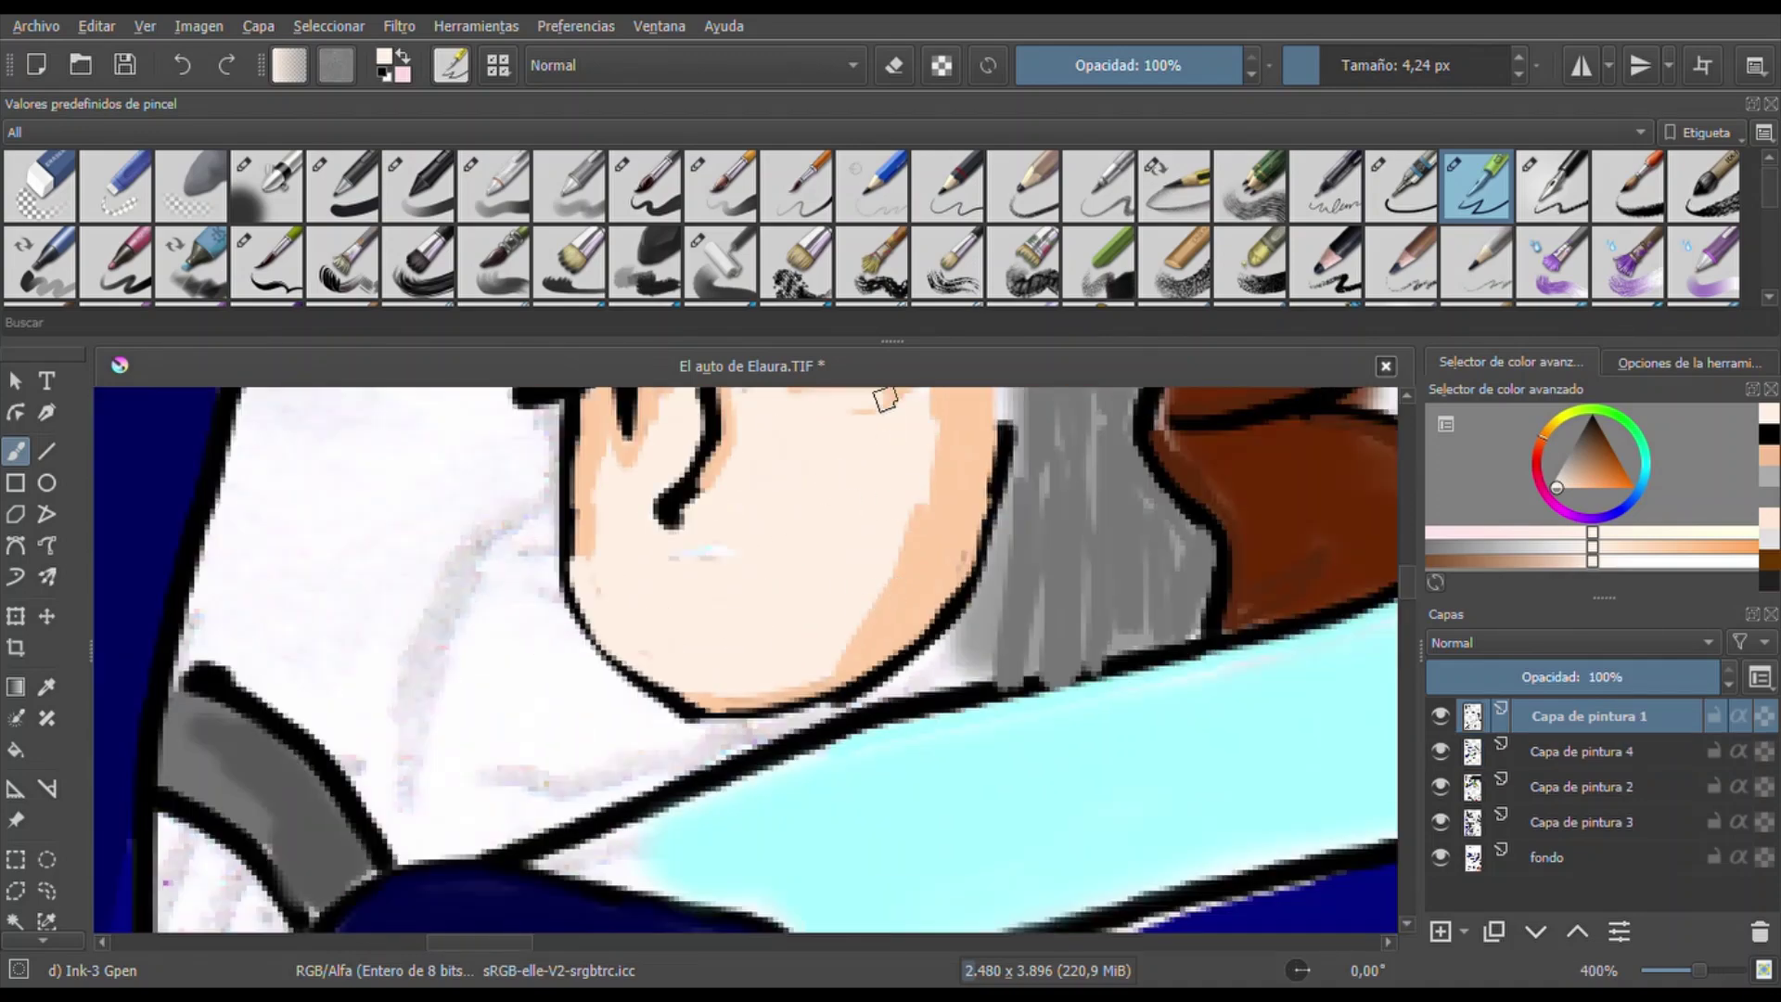
Draw a new black outline for the lips of the woman in the car with Ink-3 Gpen at 2,35 px
key("d")
key("bracketleft")
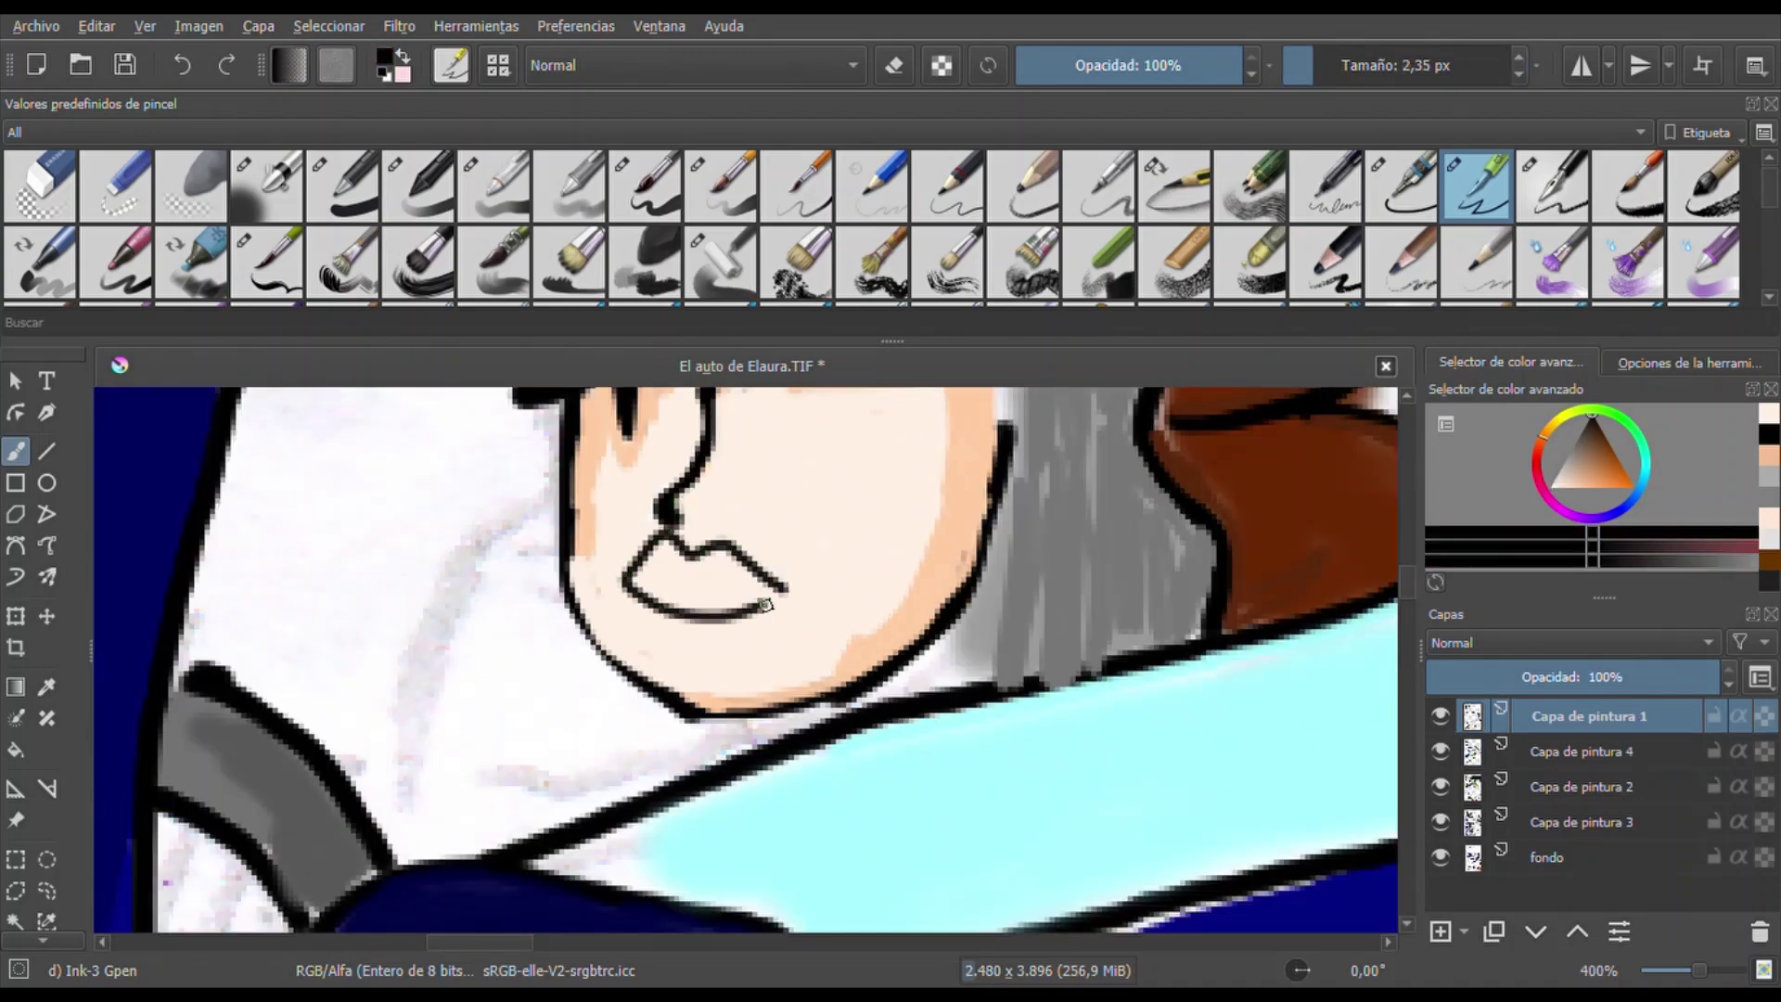
scroll(733, 617, "down", 2)
Fill the new lips of the woman in the car with blue and darken the colour for their details
left_click(1625, 472)
scroll(705, 686, "up", 4)
mouse_move(649, 667)
left_mouse_down()
mouse_move(705, 732)
mouse_move(740, 702)
mouse_move(529, 687)
left_mouse_up()
key("k")
key("k")
key("k")
Paint over the old nose of the woman in the car with skin tone and redraw it in black
left_click(673, 418, "ctrl")
left_click_drag(672, 417, 638, 511)
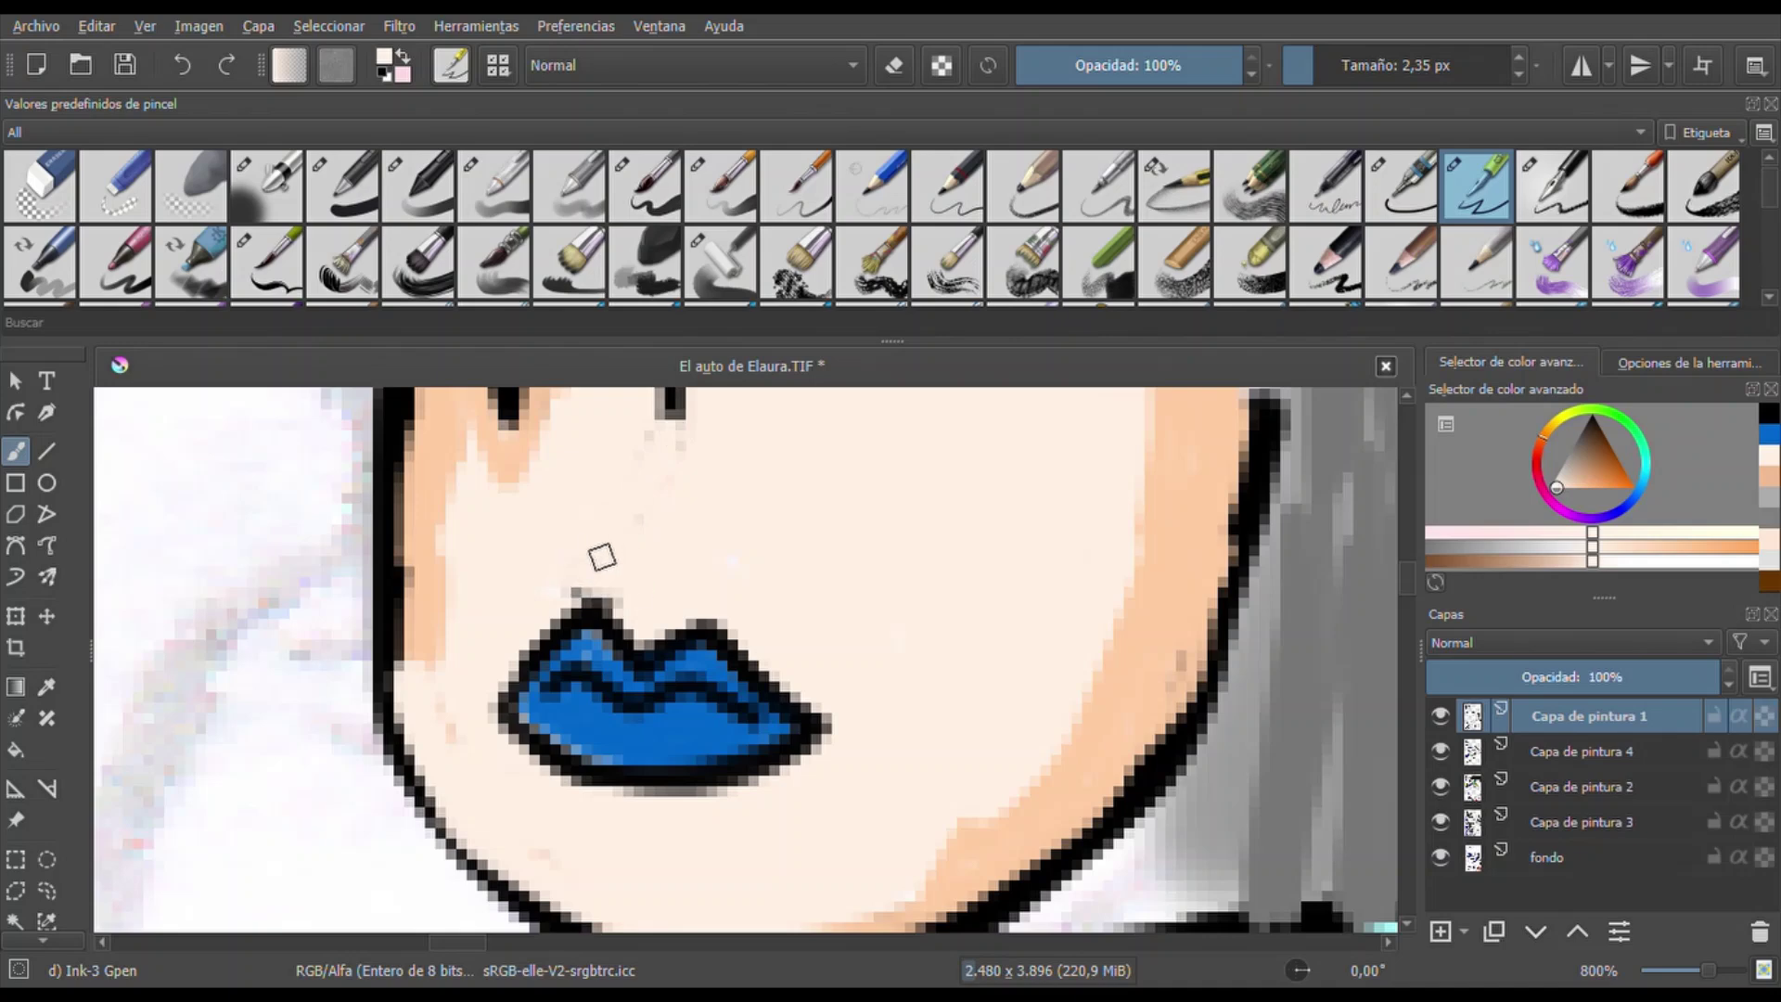
scroll(742, 505, "down", 1)
left_click(501, 640, "ctrl")
left_click_drag(677, 397, 624, 548)
left_click_drag(716, 489, 729, 561)
Paint grey hair over the side of the woman's face and down the outer hair edge with Basic-1 at 4,72 px
key("minus")
key("slash")
mouse_move(988, 512)
left_mouse_down()
mouse_move(928, 779)
mouse_move(925, 676)
mouse_move(922, 727)
left_mouse_up()
scroll(1150, 578, "up", 3)
left_click_drag(1149, 578, 1155, 896)
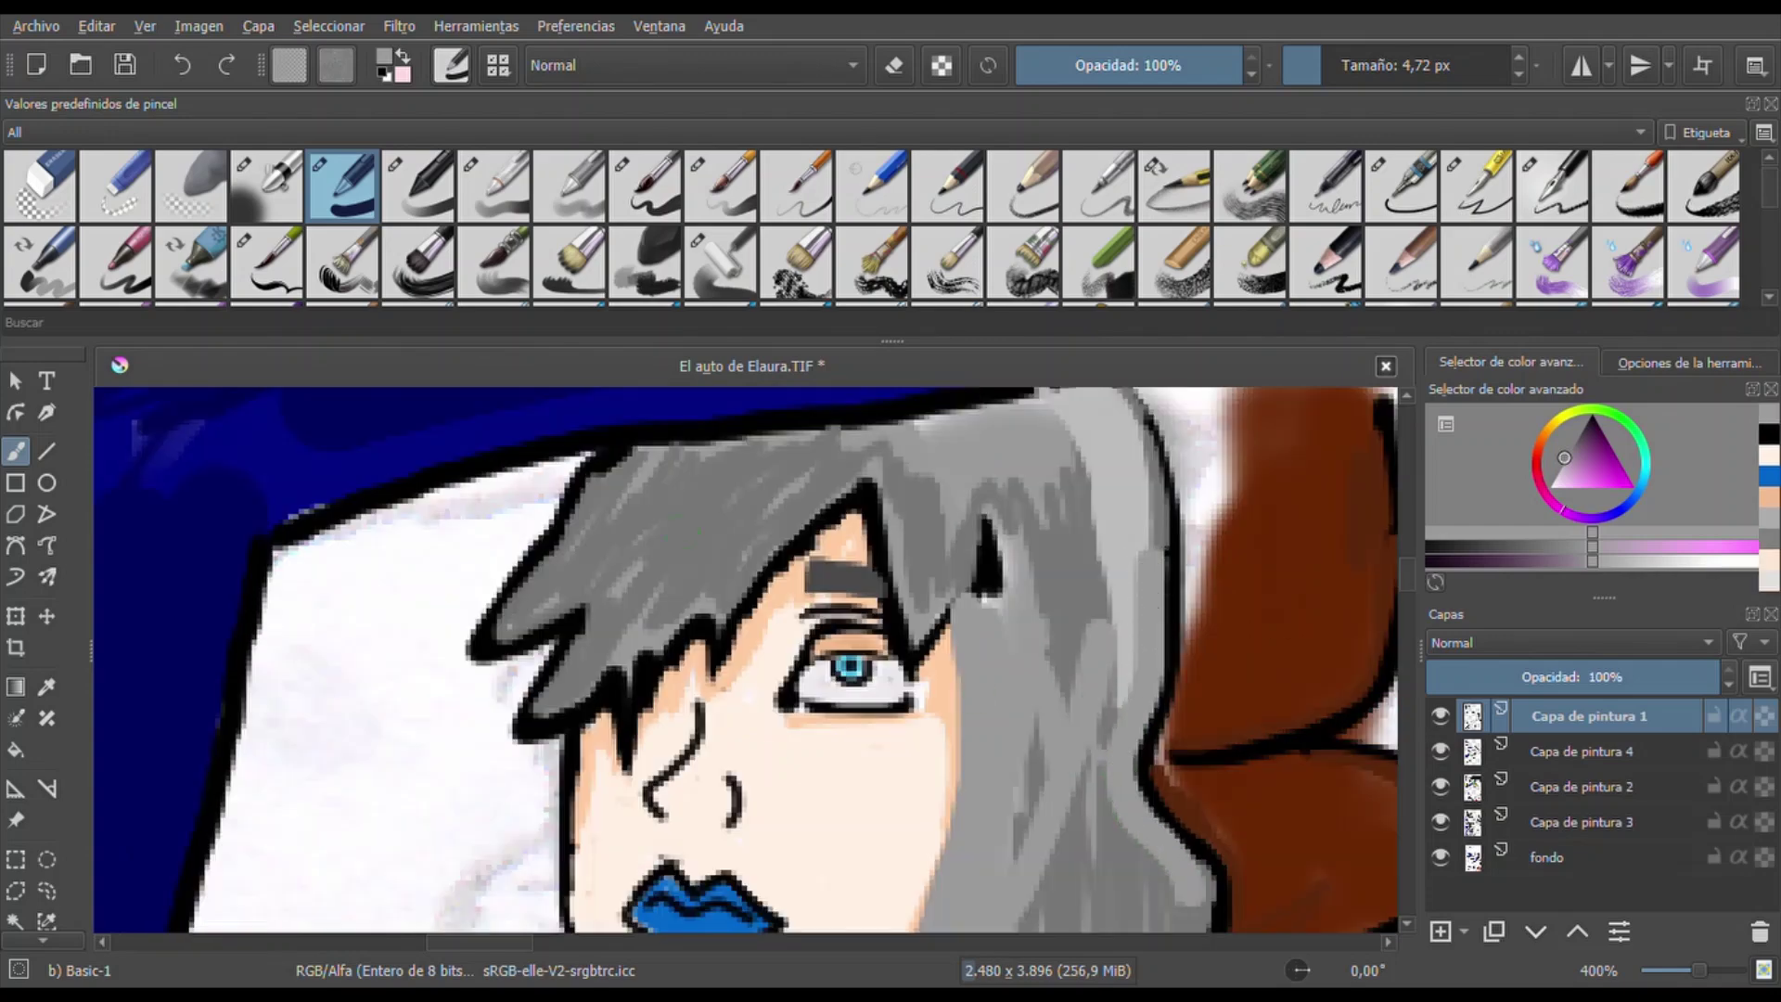